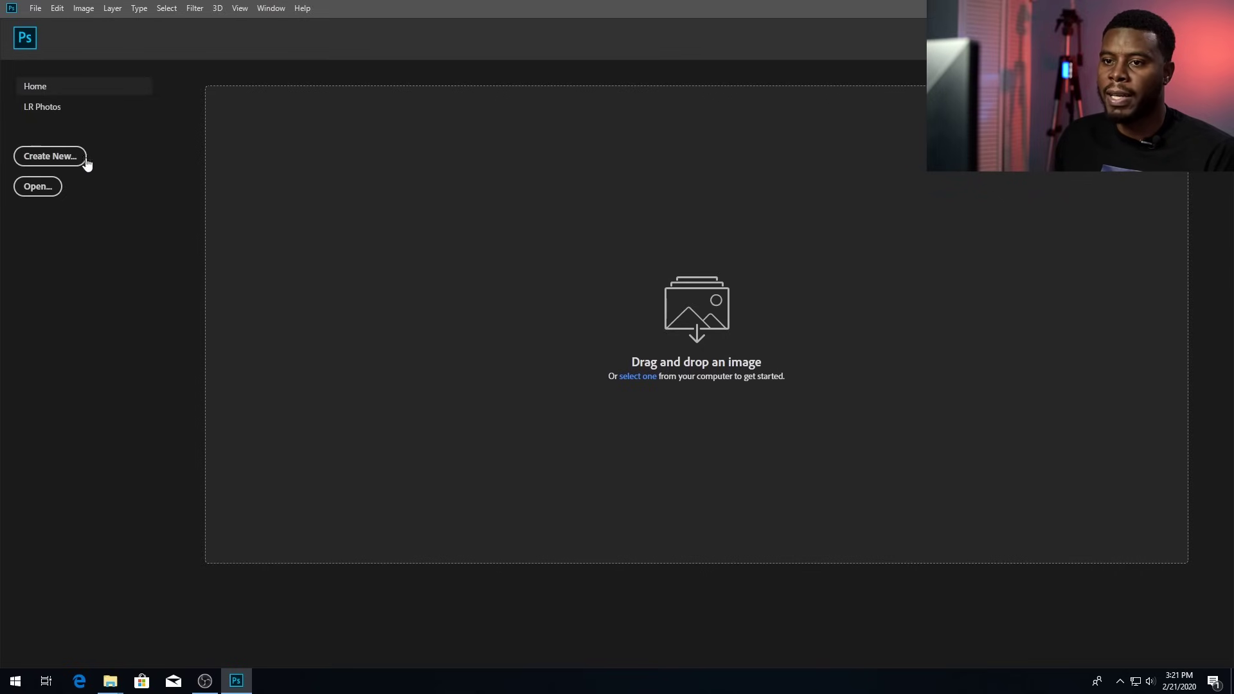
Start a new document and switch its size unit to inches.
click(35, 8)
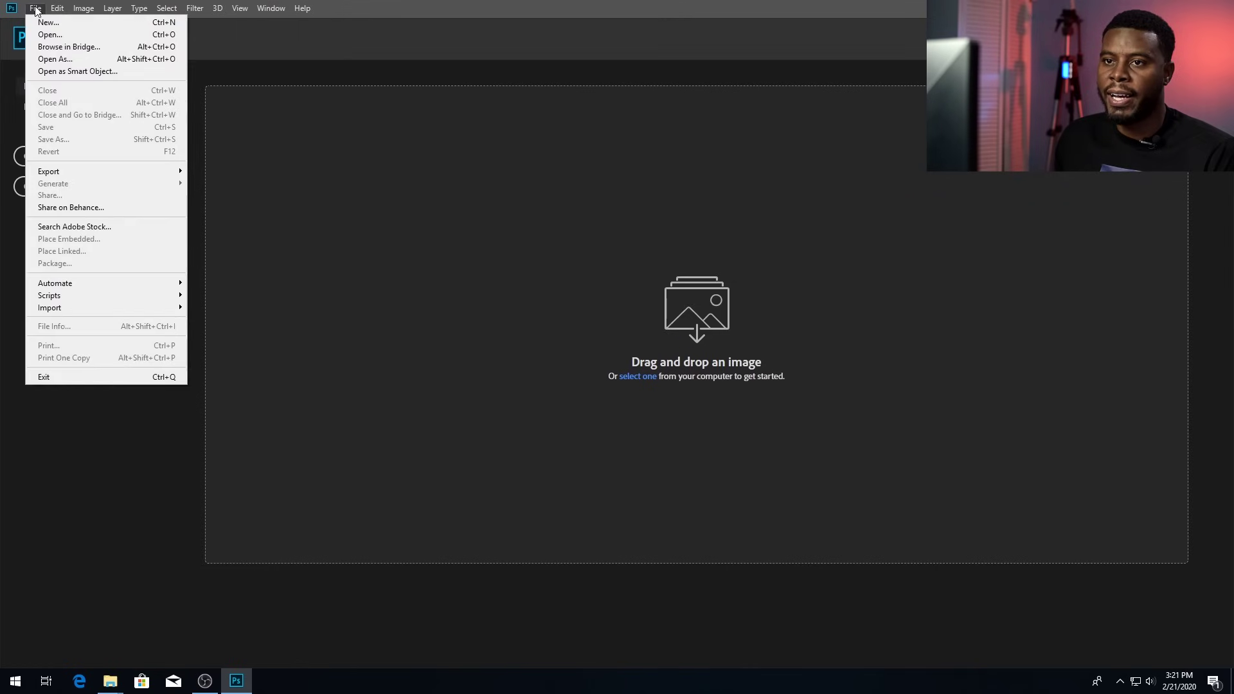
click(84, 24)
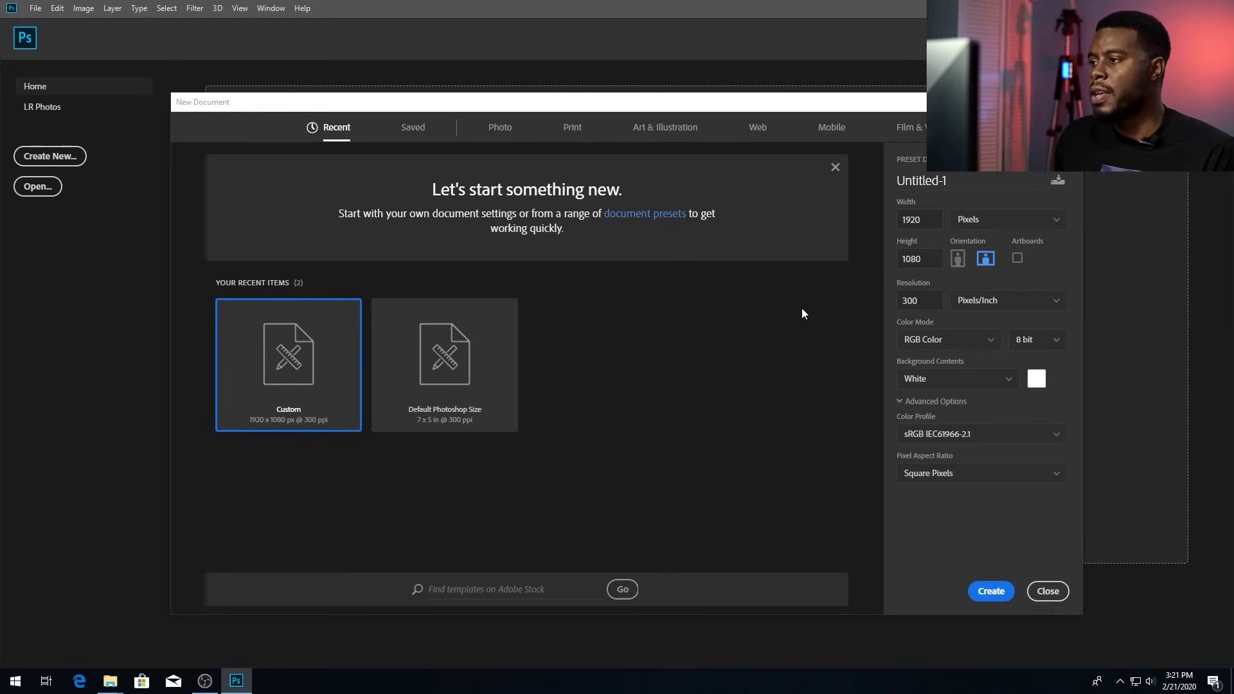
double_click(930, 220)
click(993, 222)
click(994, 219)
click(994, 219)
click(990, 270)
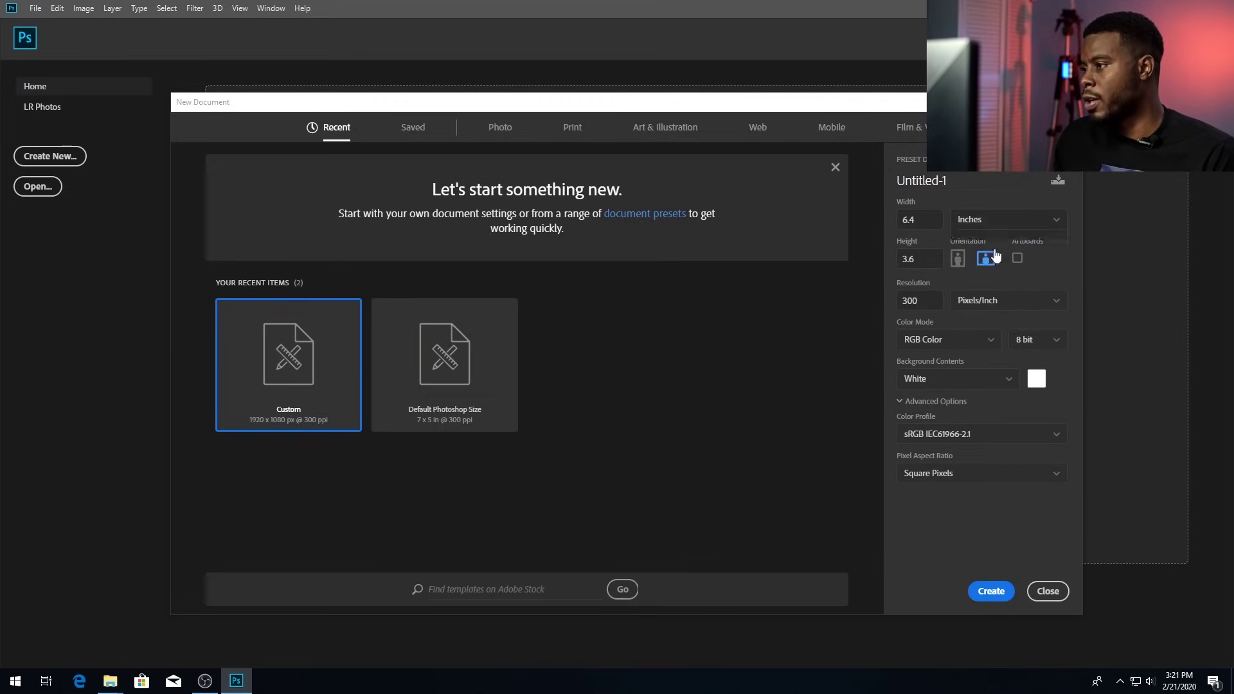
Switch the size unit to pixels and create the 1920 × 1080 pixel document at 300 pixels/inch with a white background.
click(987, 224)
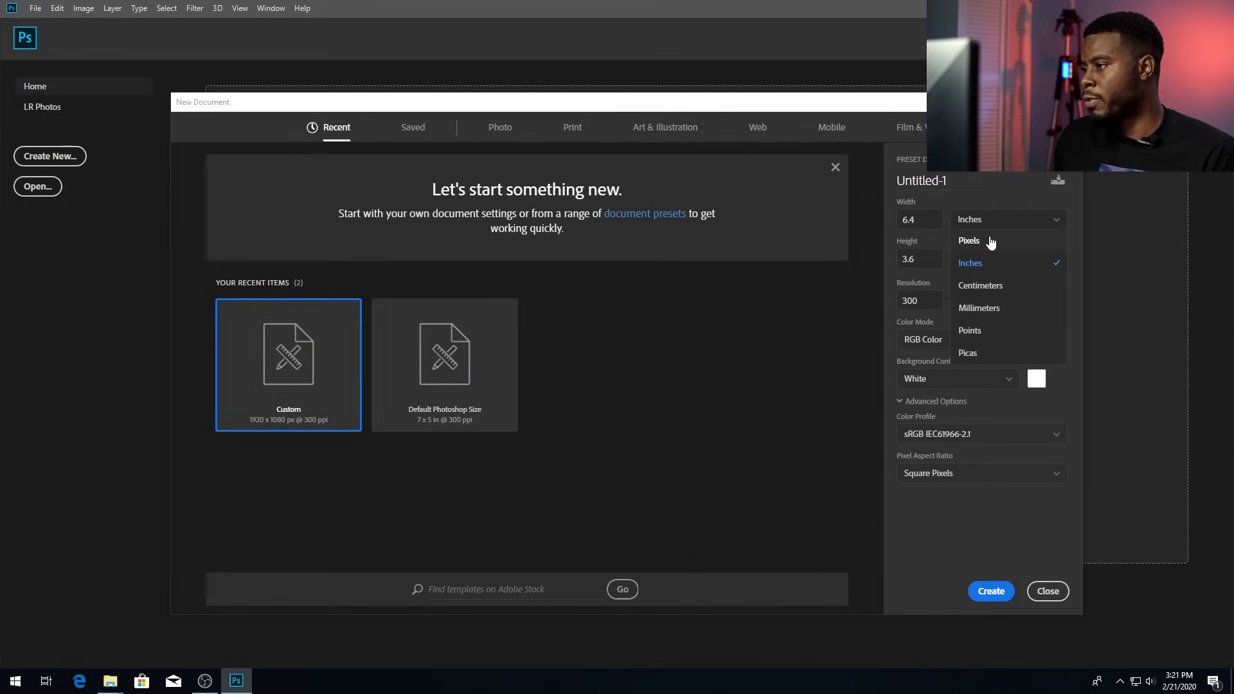
click(990, 243)
double_click(928, 220)
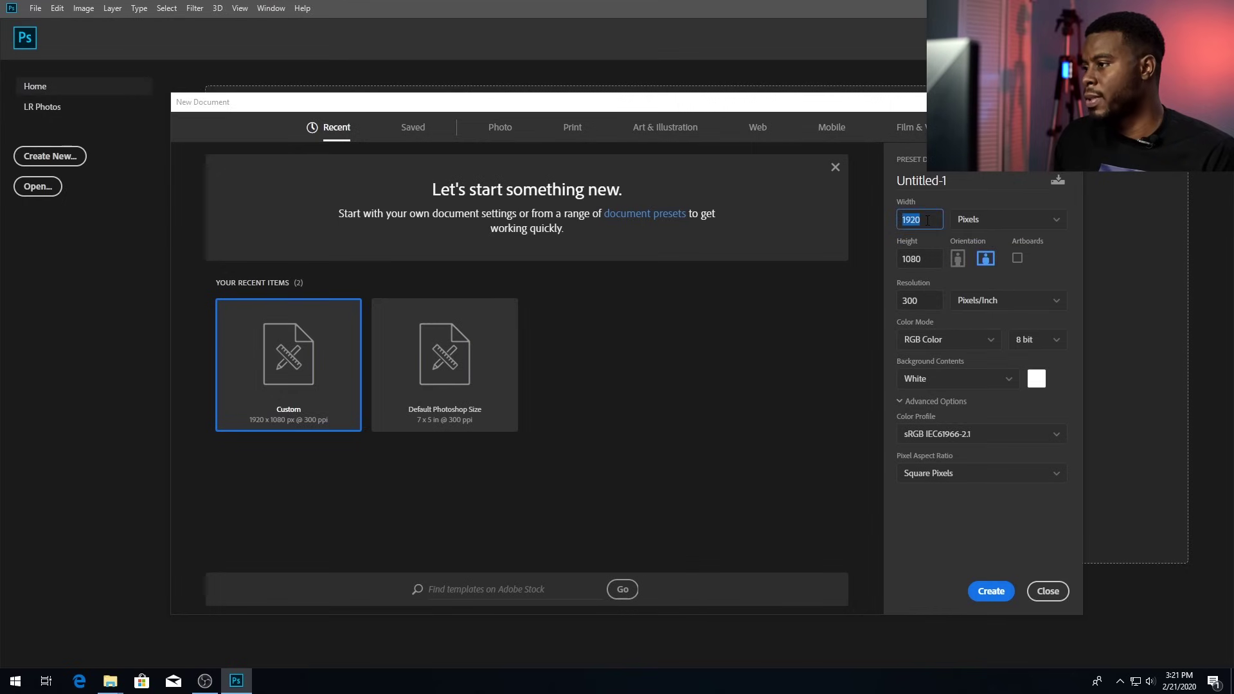
double_click(929, 260)
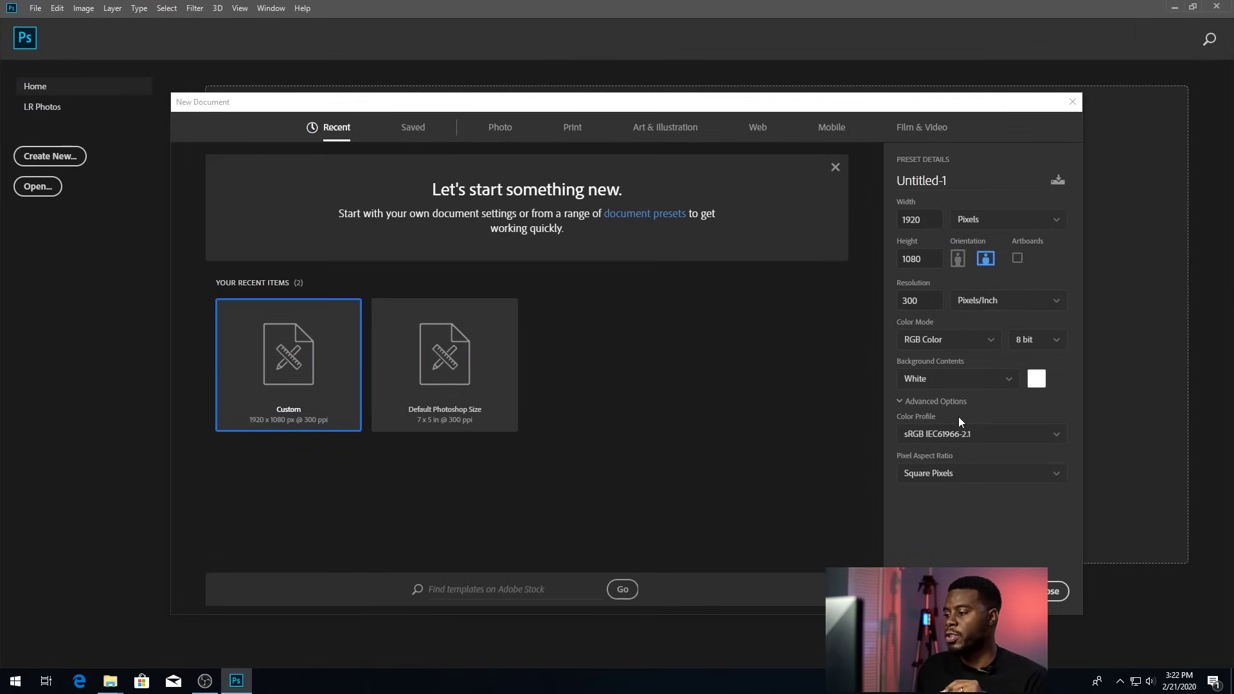
click(985, 591)
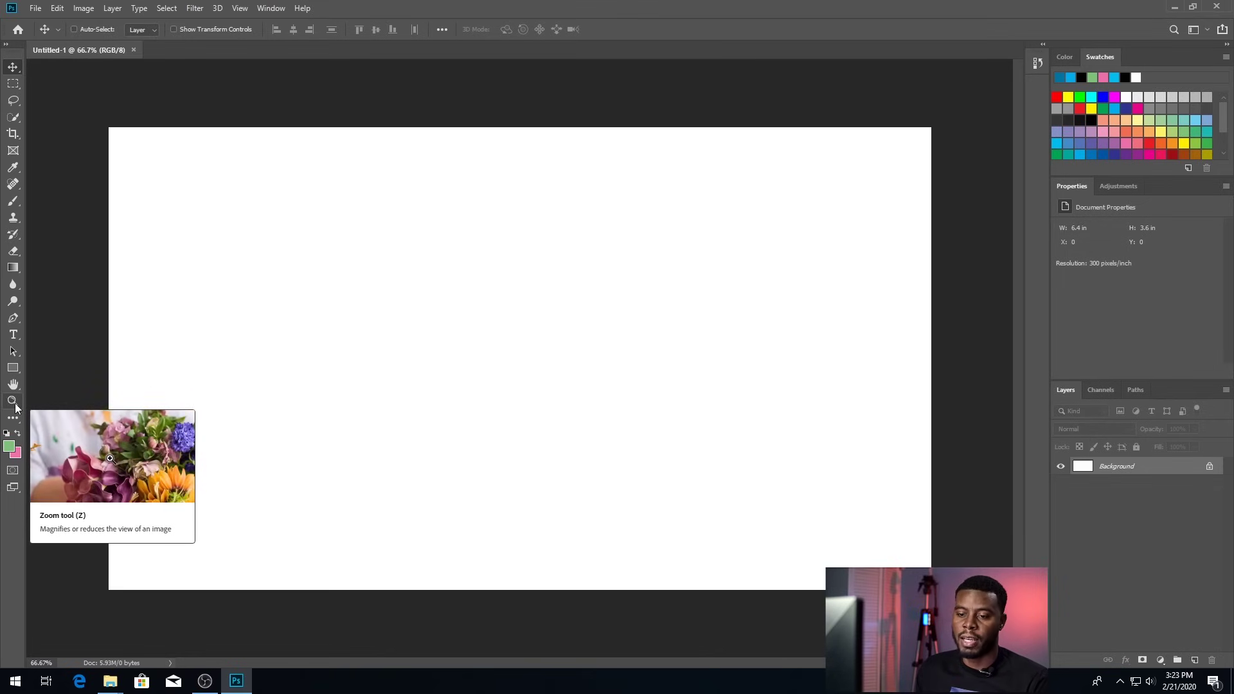
Set the foreground color to the light yellow swatch #fff568.
click(11, 450)
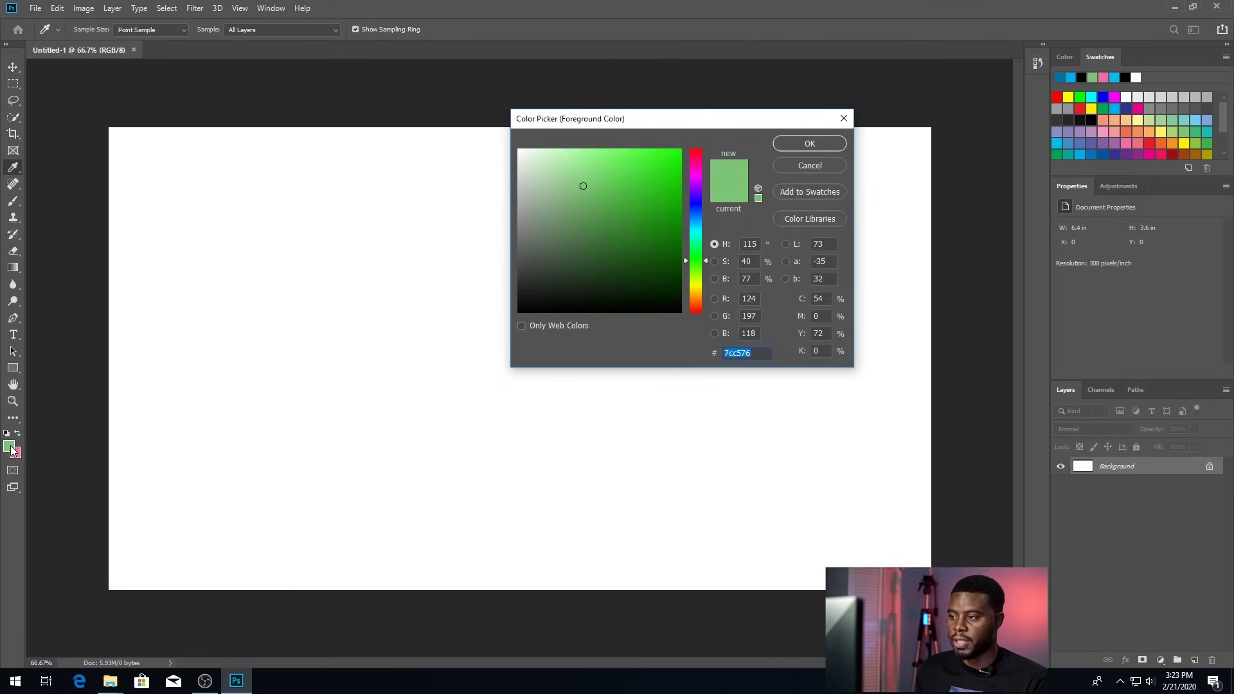
drag(706, 259, 705, 218)
click(637, 190)
click(674, 221)
click(585, 221)
click(587, 249)
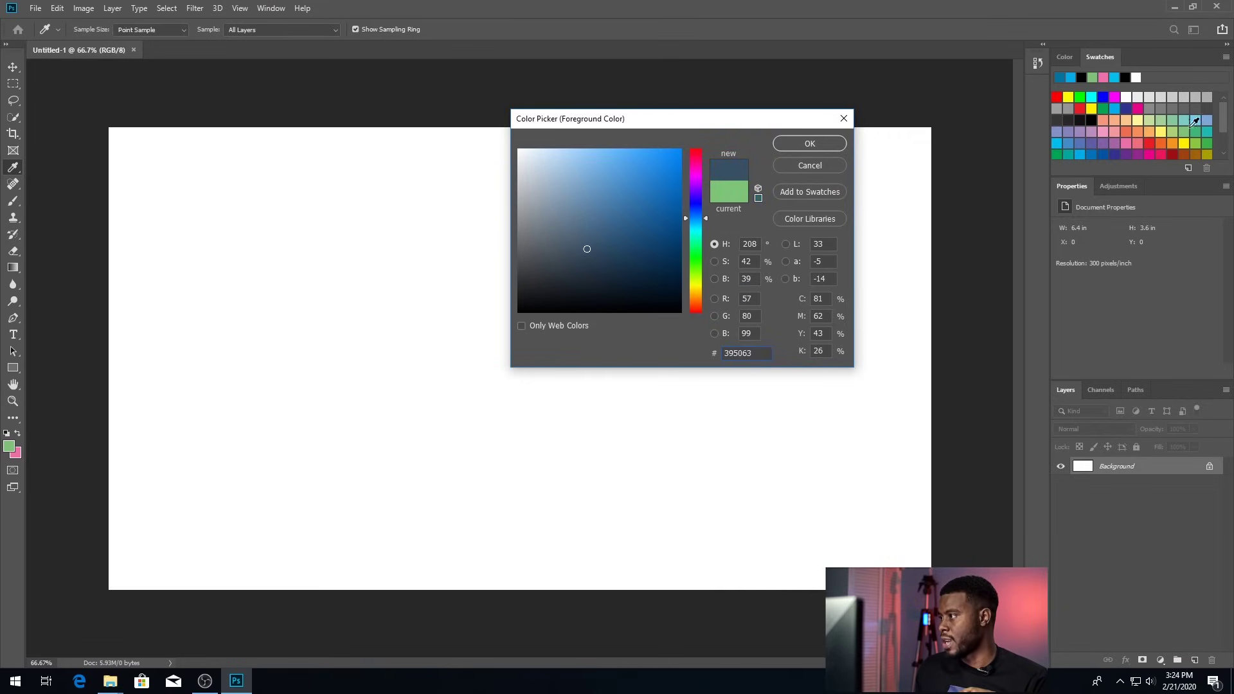
click(1165, 130)
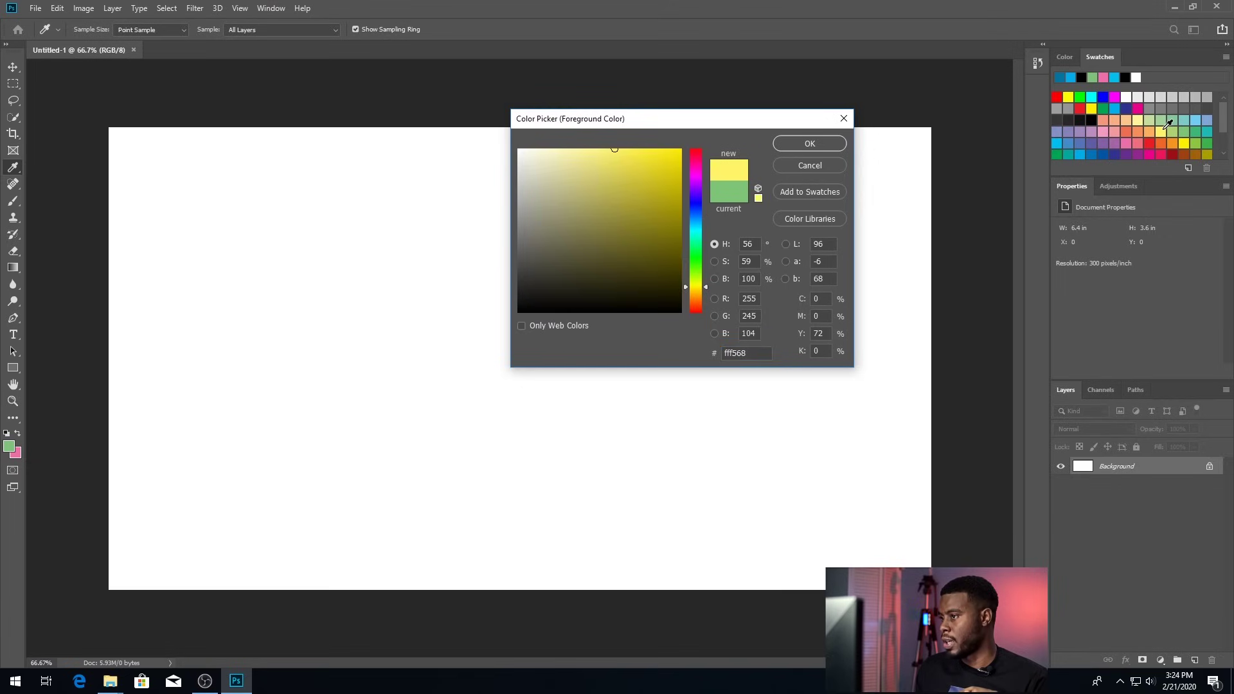
click(810, 143)
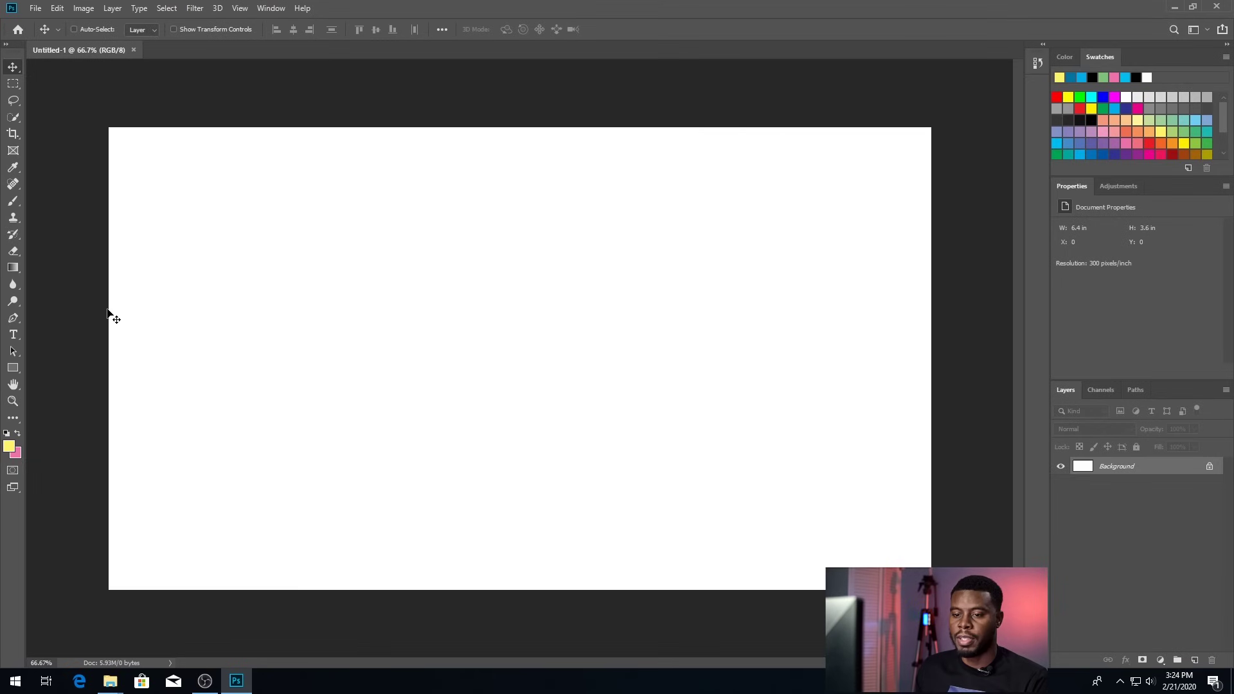
Set the background color to the green #13dc97.
click(18, 456)
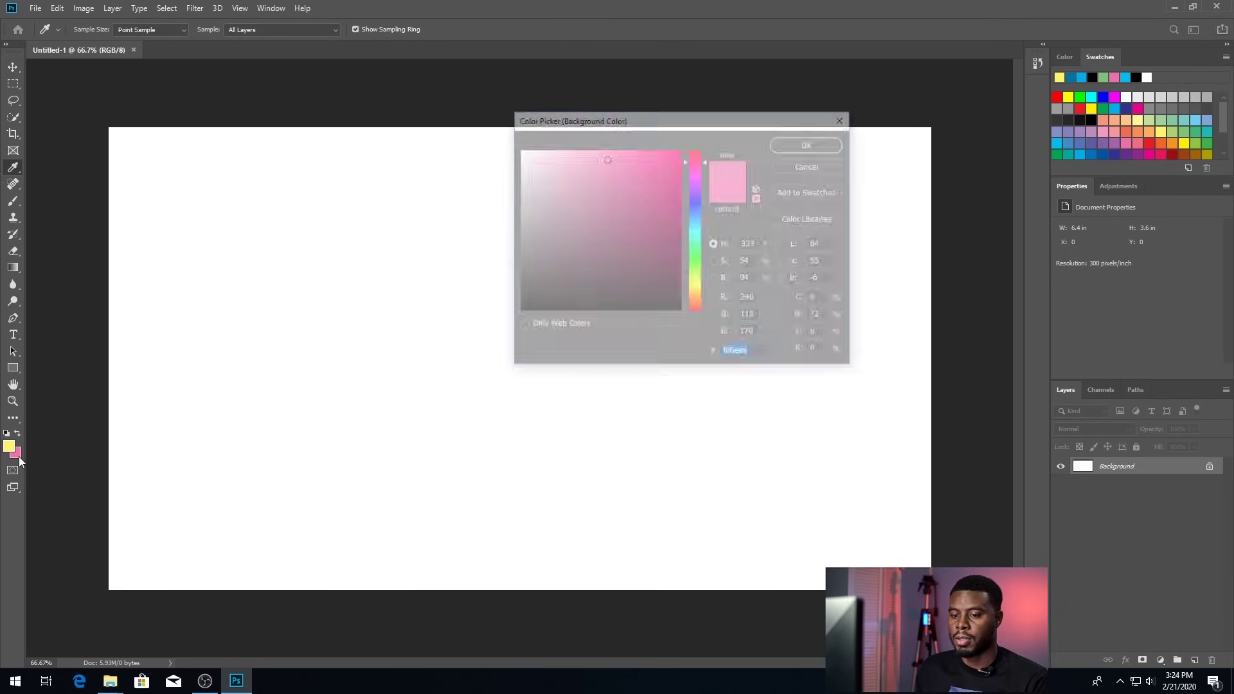
drag(611, 235, 667, 171)
click(694, 252)
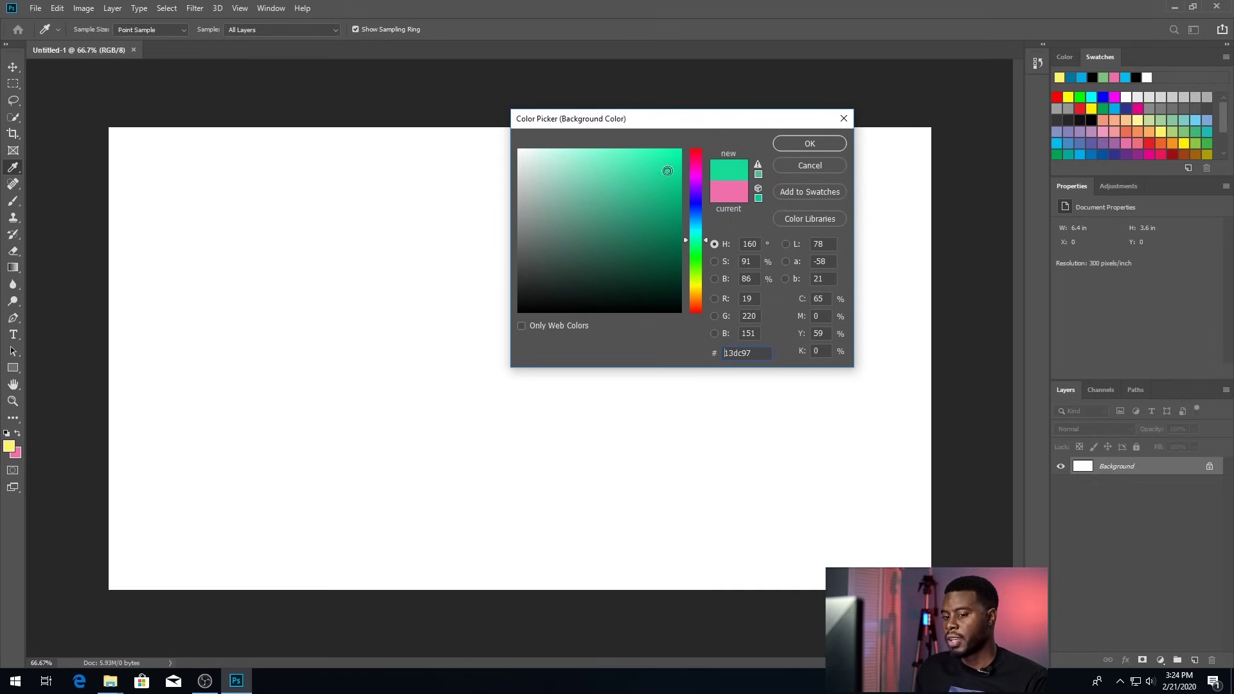
click(803, 145)
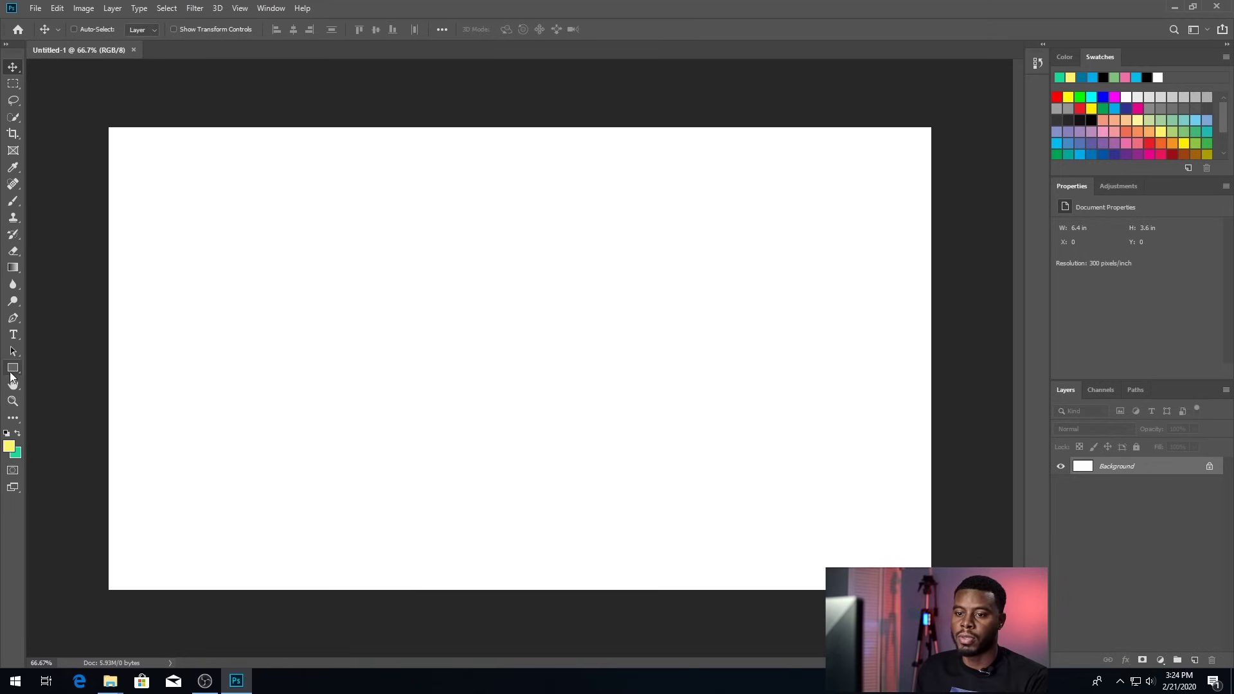
Add a paragraph text box about 3.53 in wide and 0.84 in high in the canvas's upper half, keeping the Lorem ipsum placeholder text.
click(13, 335)
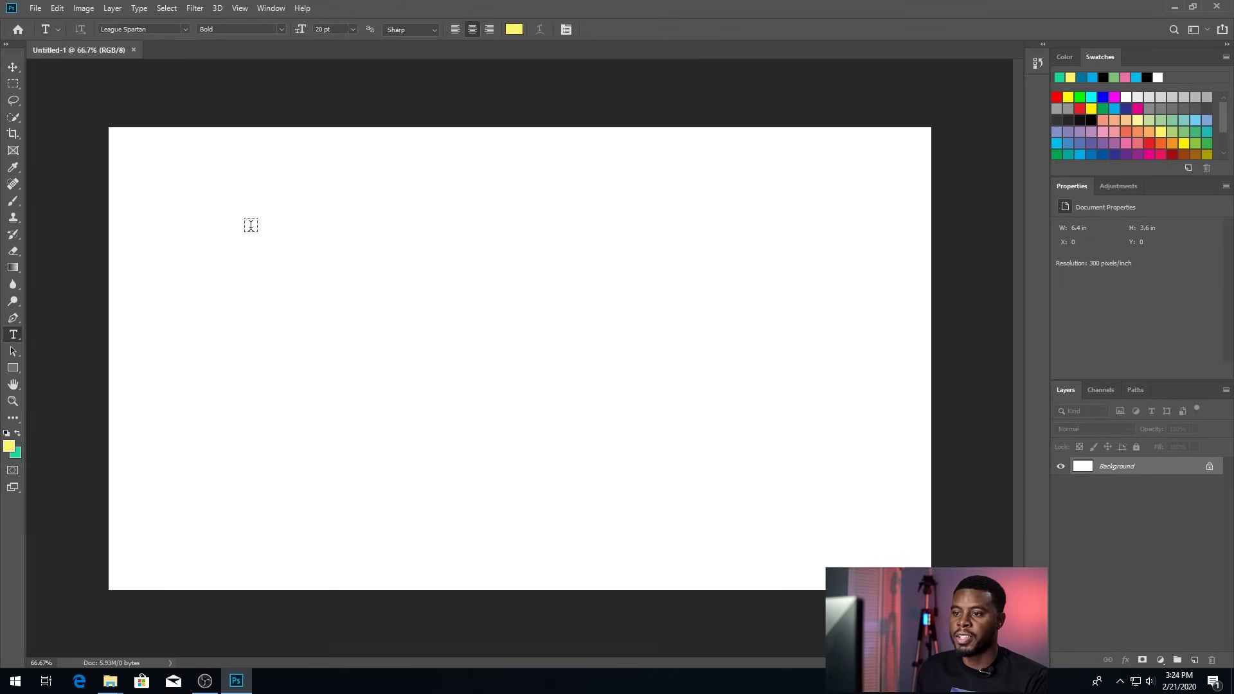
drag(228, 209, 681, 319)
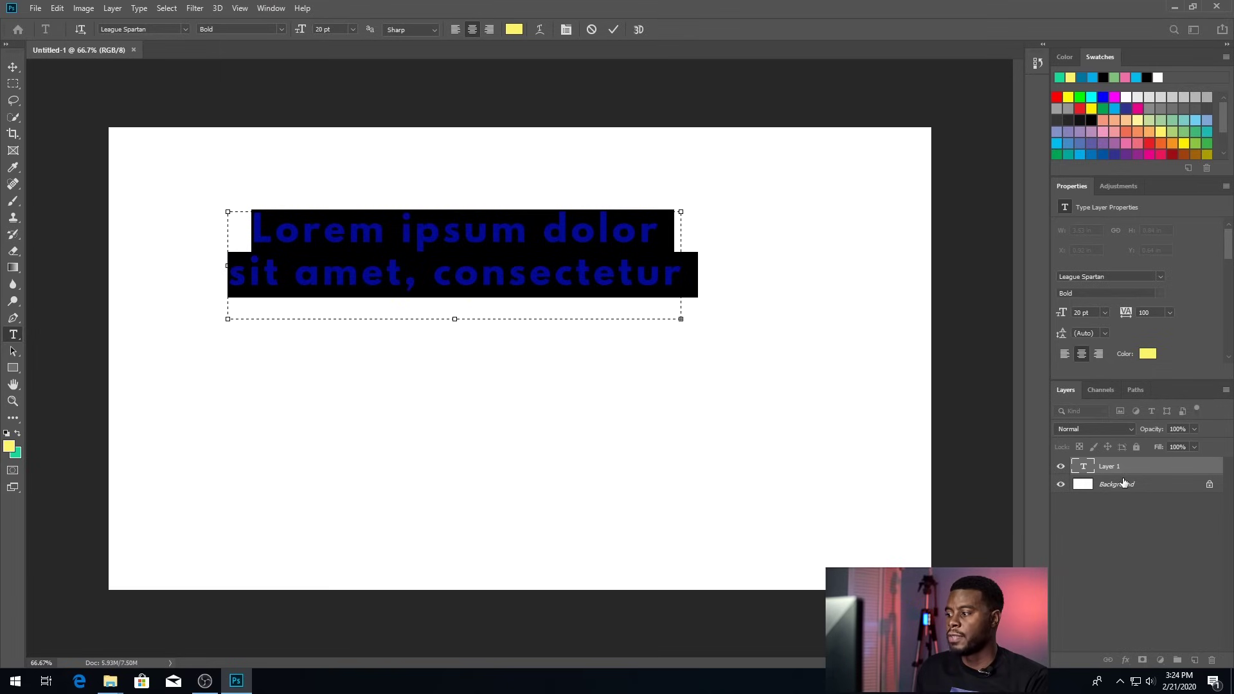
click(766, 342)
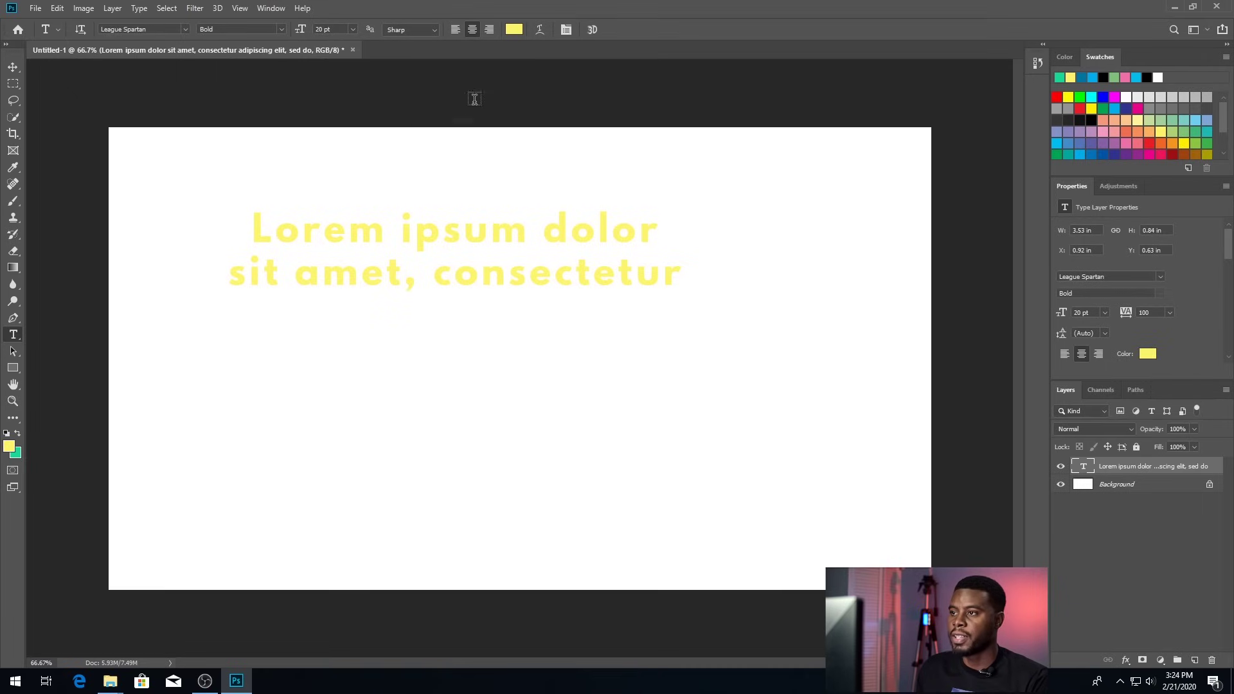
Change the color of the placeholder text to dark blue.
click(515, 30)
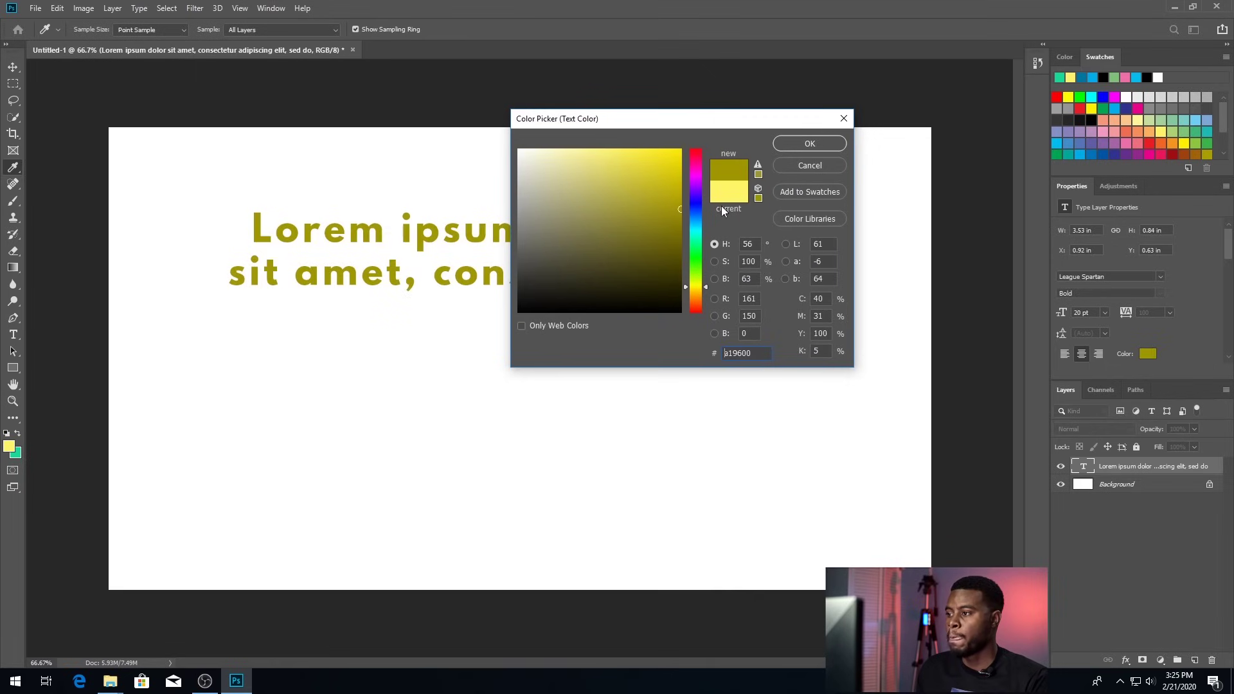
click(696, 200)
click(802, 147)
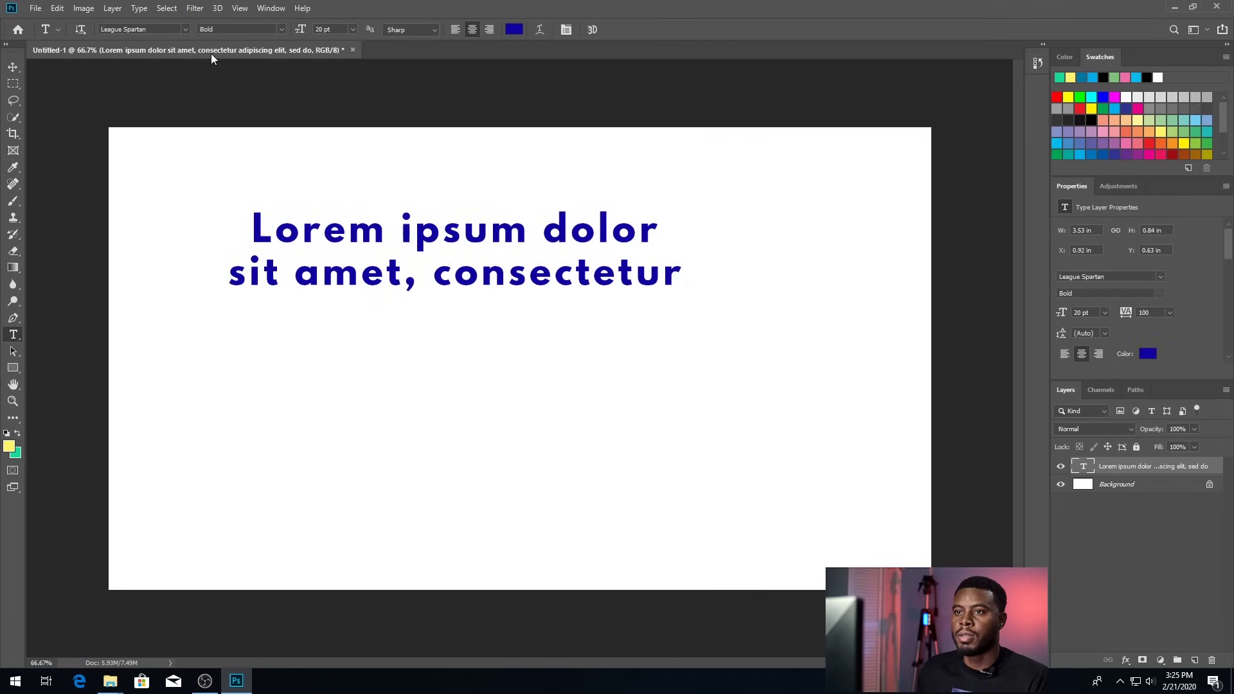
Change the font of the placeholder text to Arial.
click(183, 28)
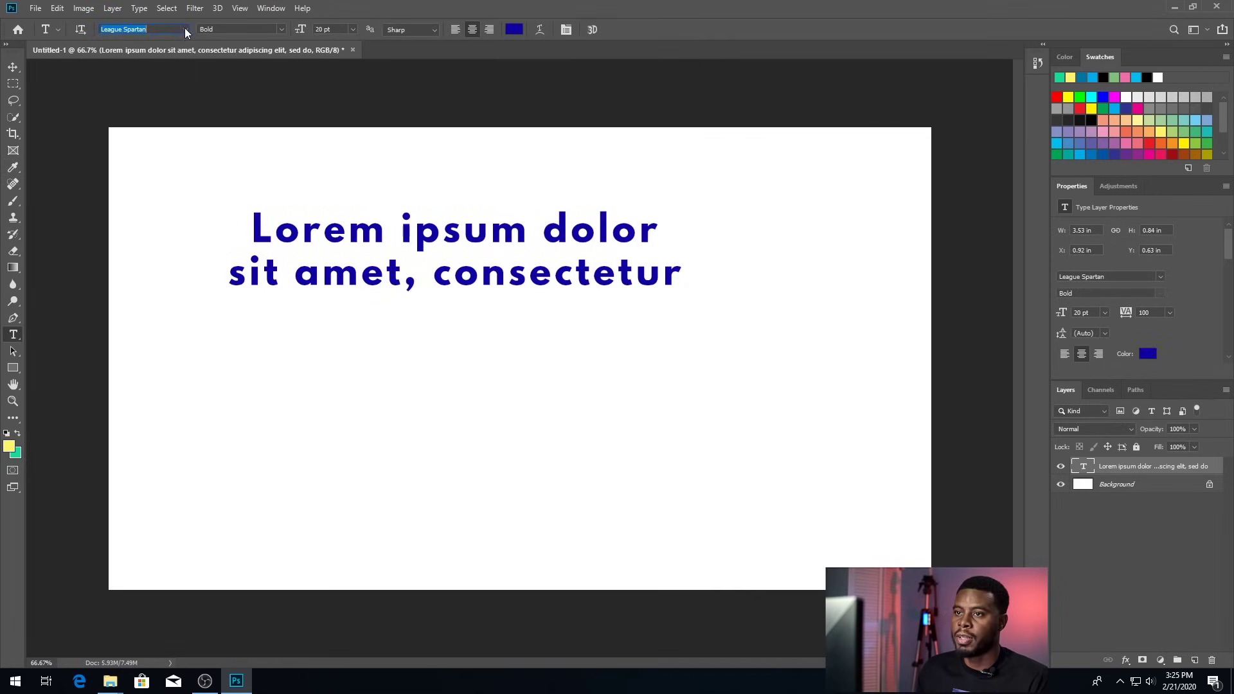
click(184, 28)
click(184, 28)
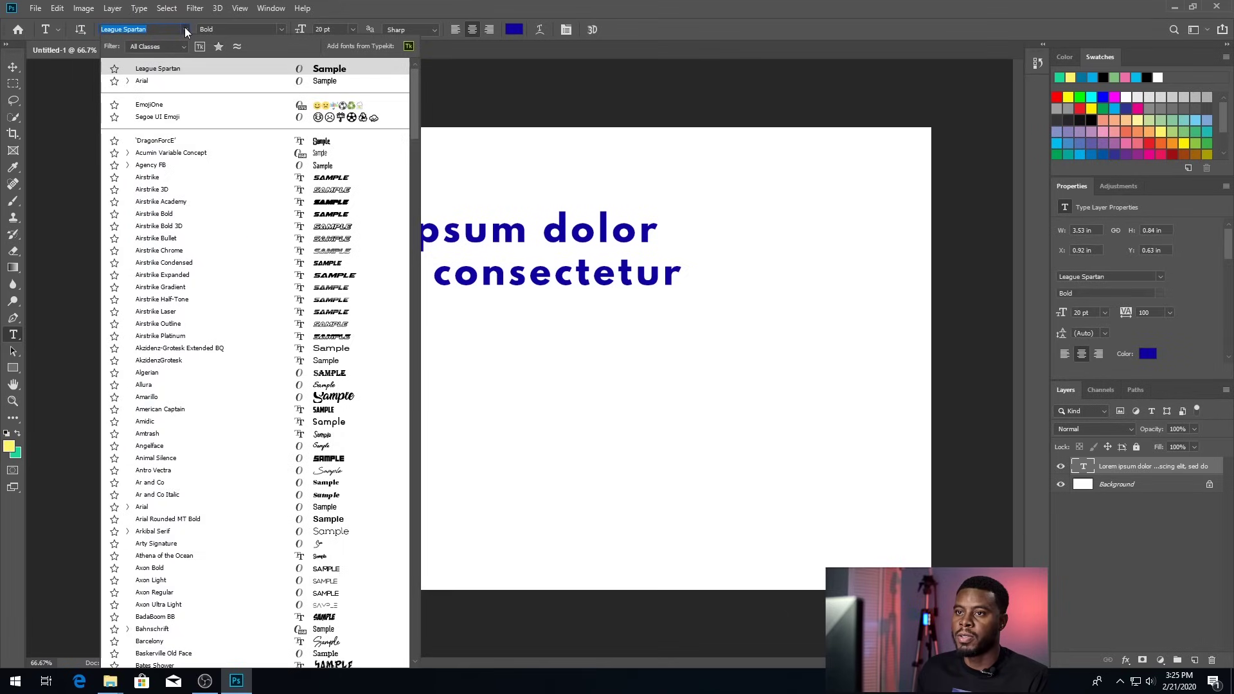
click(162, 83)
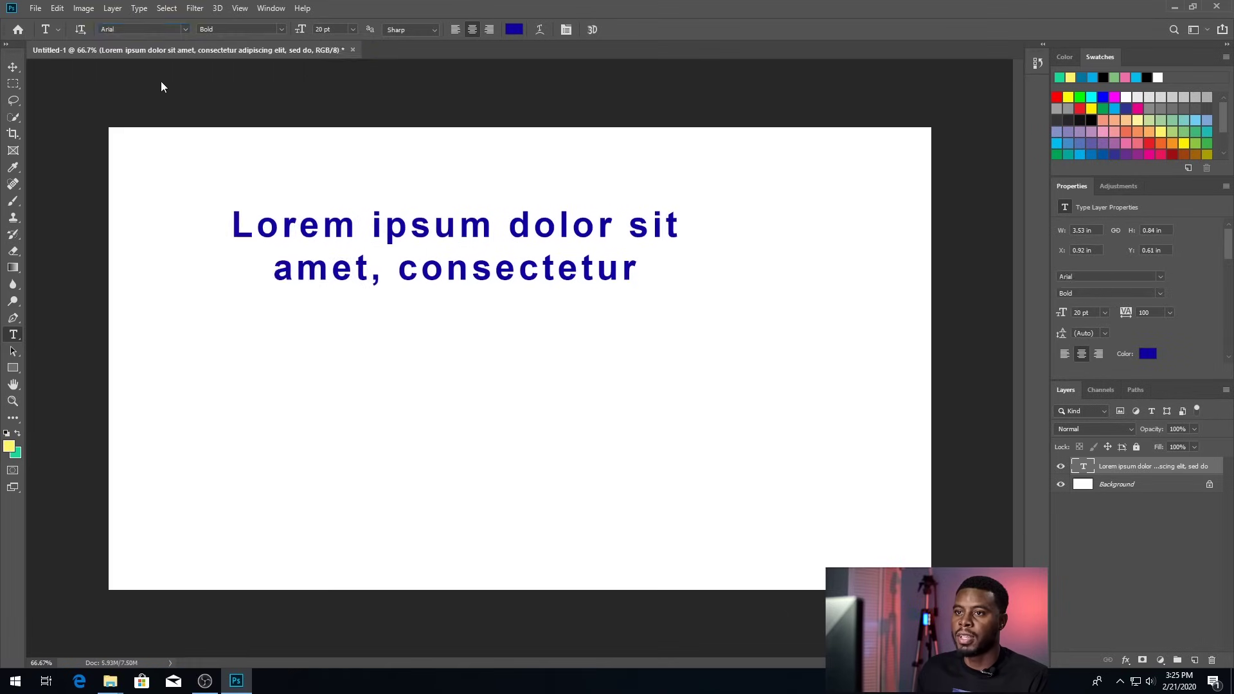
Try the Narrow and Black font styles on the text, and set the style back to Bold.
click(281, 30)
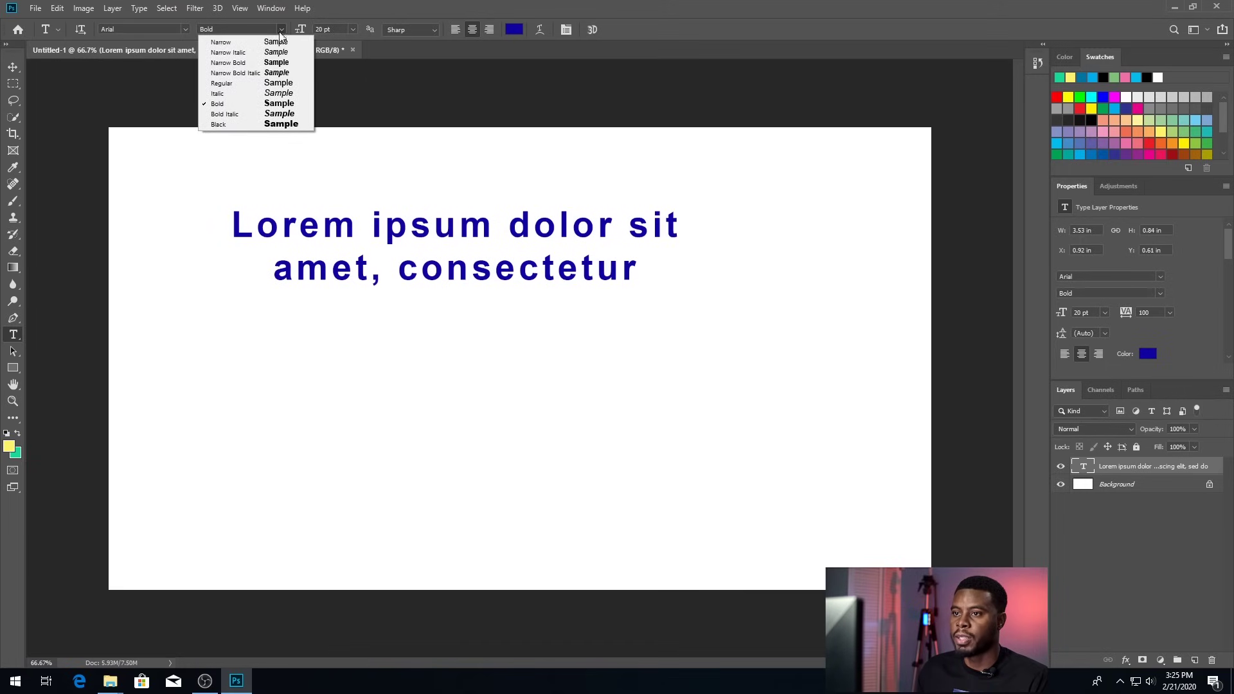
click(279, 29)
click(278, 43)
click(280, 29)
click(274, 119)
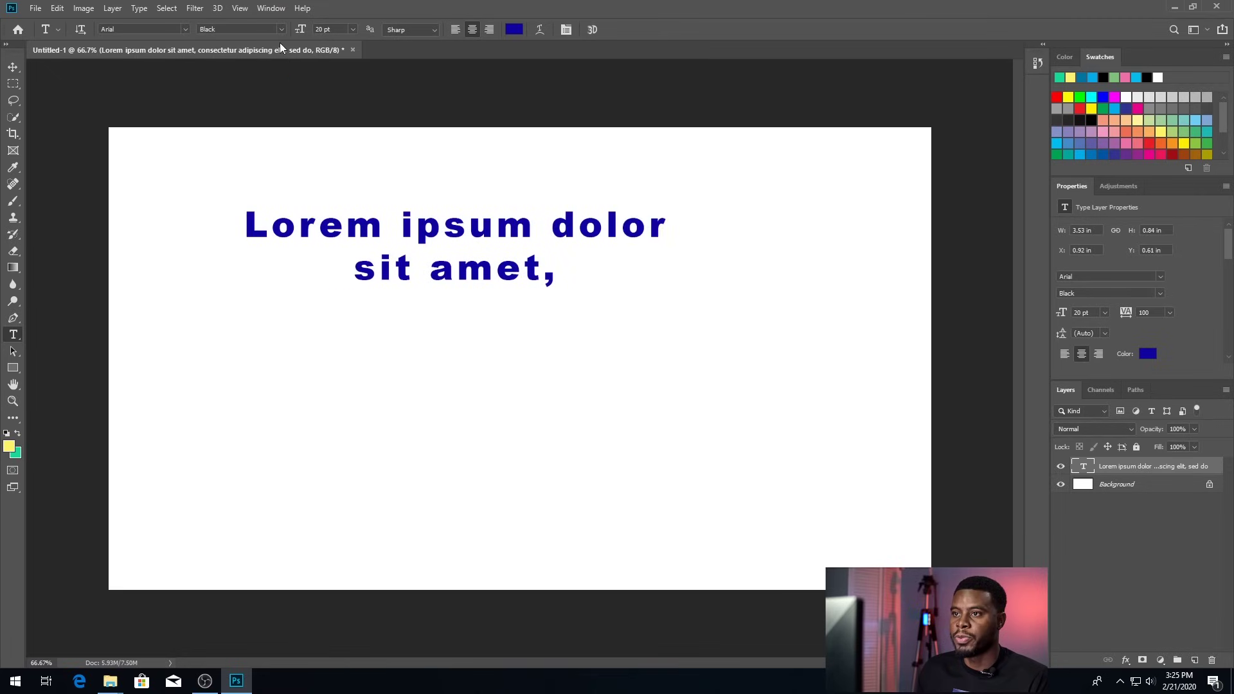
click(281, 30)
click(275, 104)
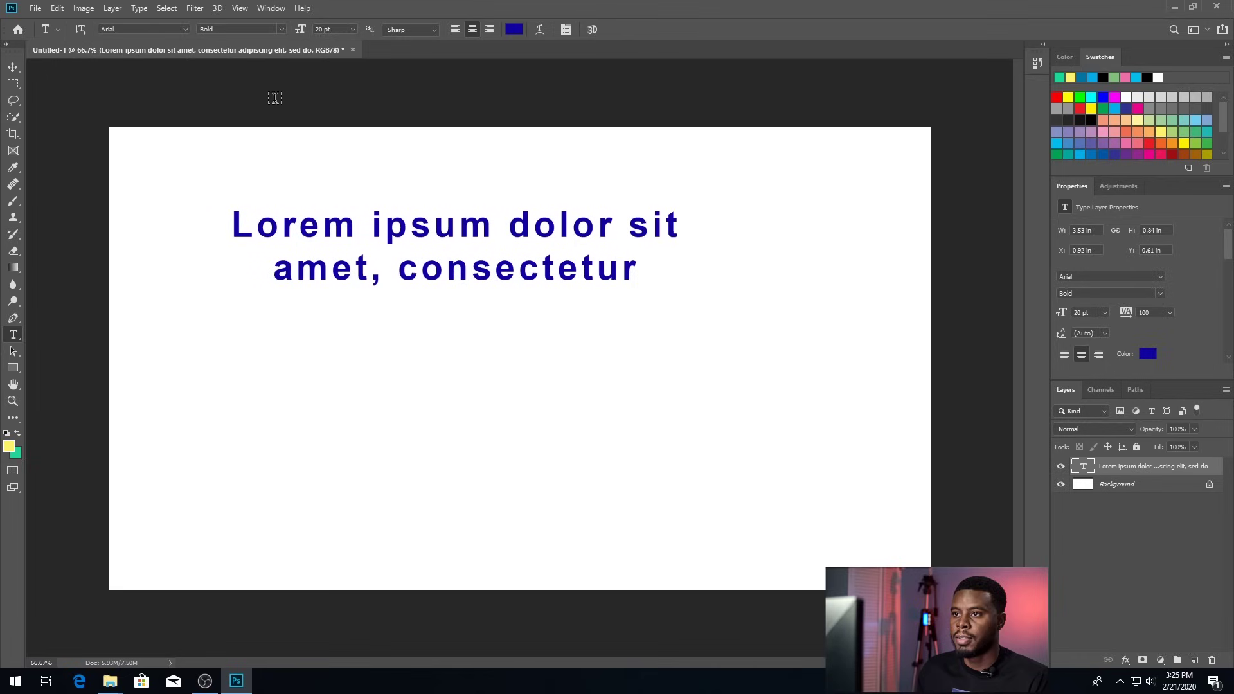
Set the text size to 48 pt and enlarge the text box to about 5.37 by 2.52 in.
click(353, 29)
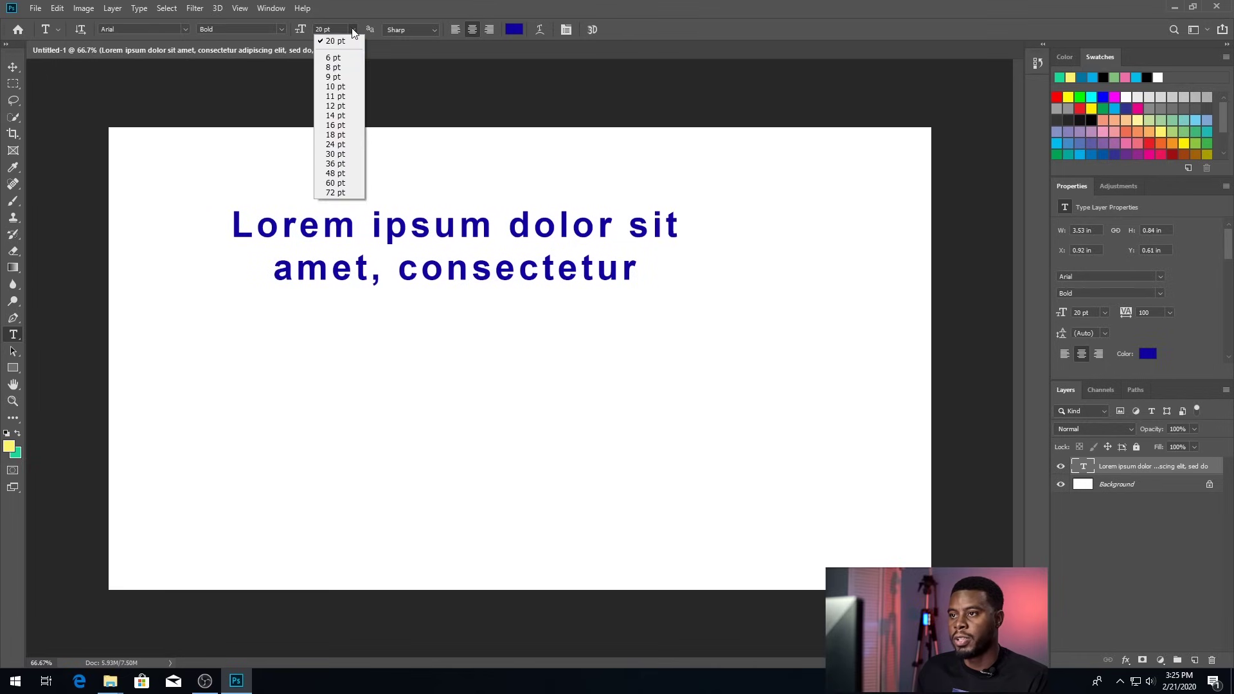
click(349, 173)
click(487, 223)
drag(682, 318, 919, 535)
Replace the paragraph text layer with a point text reading Lorem Ipsum, positioned at about X 0.3 in, Y 1.09 in.
click(1109, 468)
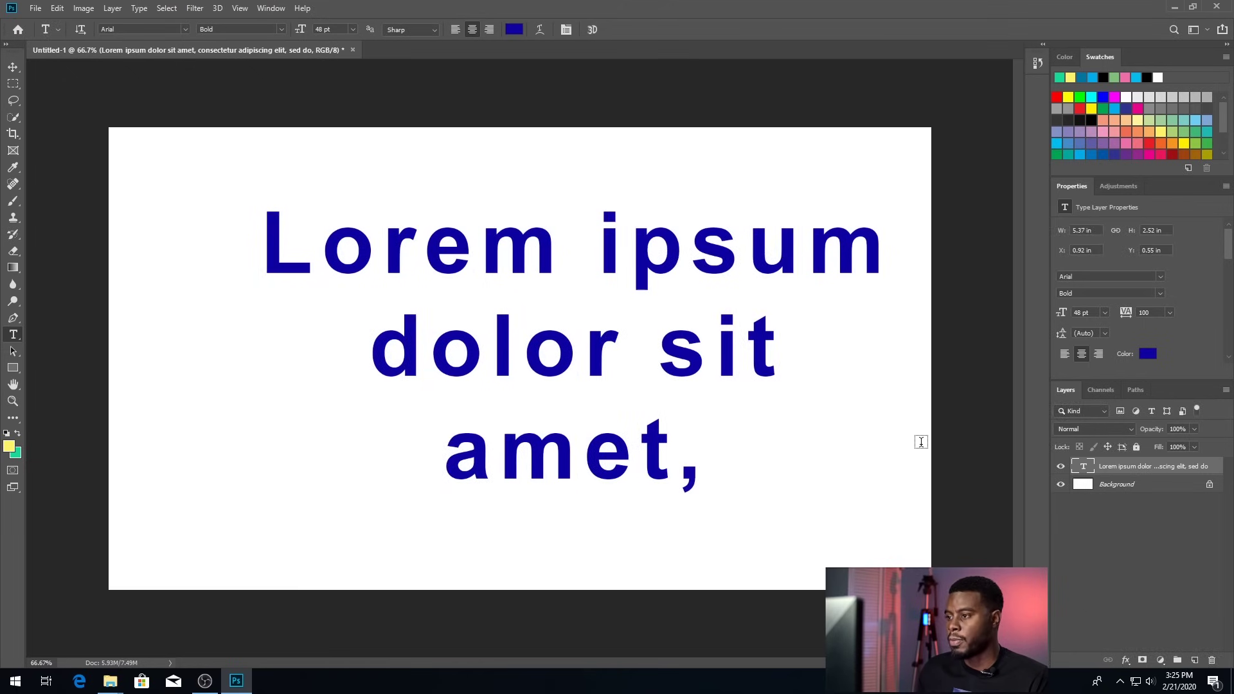
key(Delete)
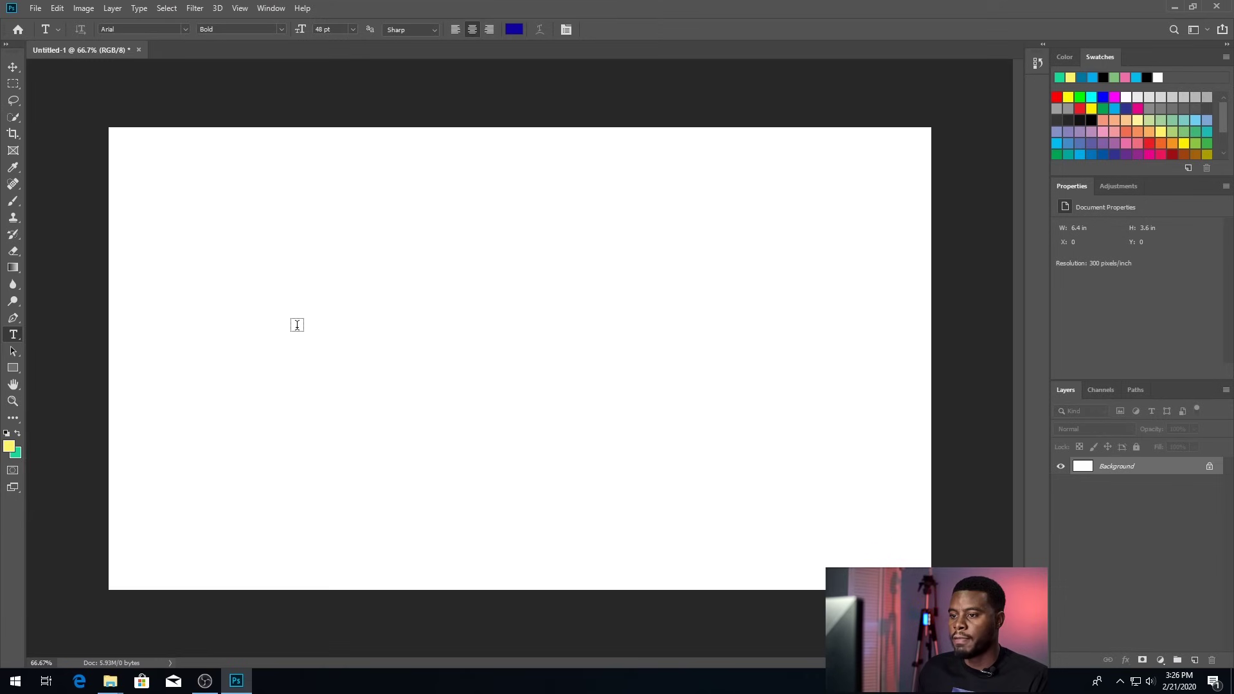
click(303, 313)
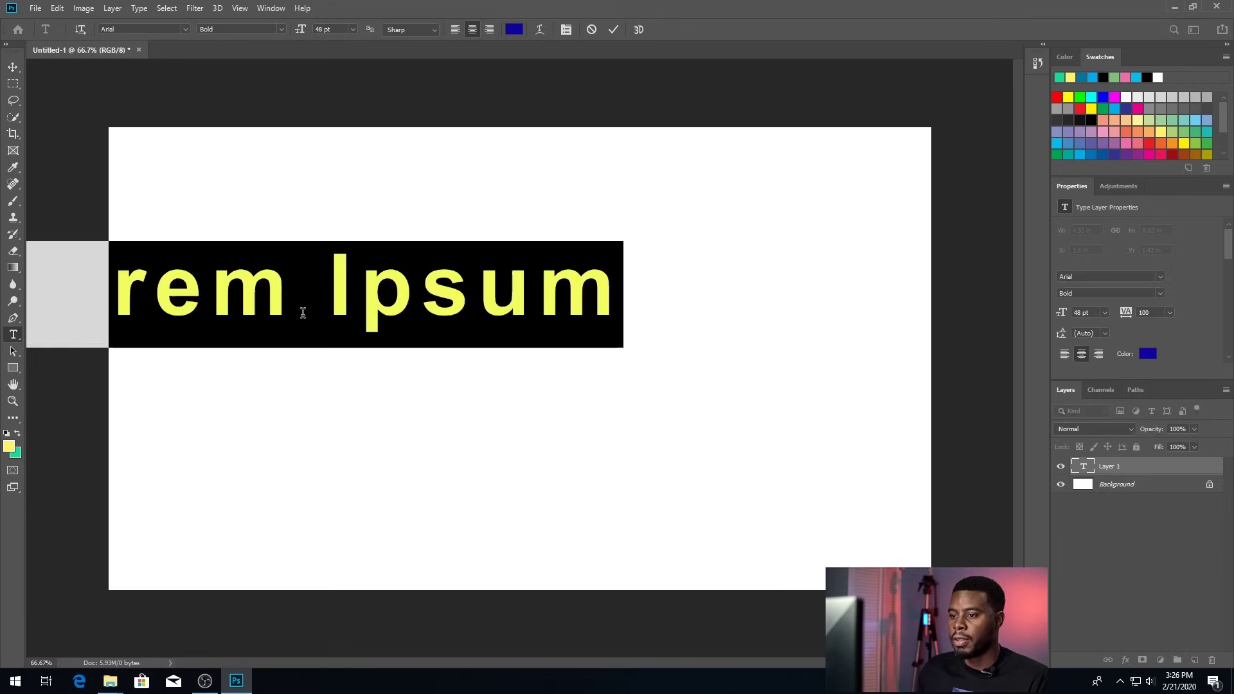
click(1125, 467)
drag(383, 299, 544, 325)
Increase the Lorem Ipsum text size to 60 pt, 72 pt and finally a custom 100 pt.
click(353, 29)
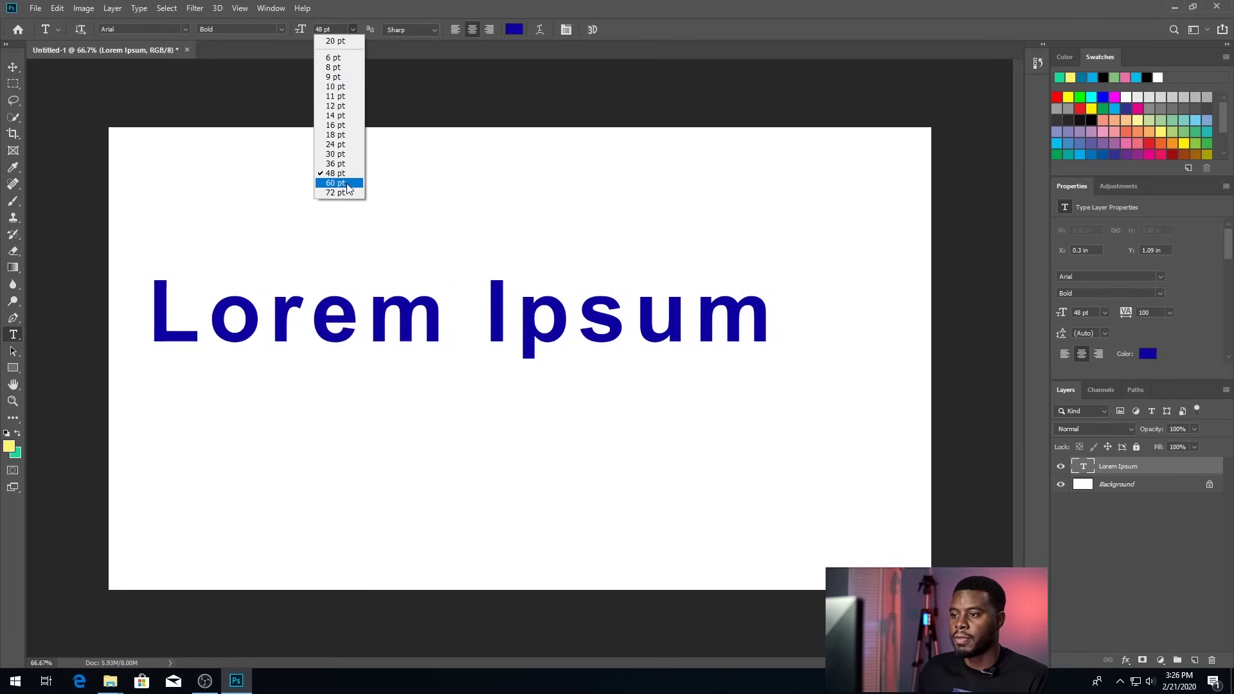
click(346, 184)
click(353, 29)
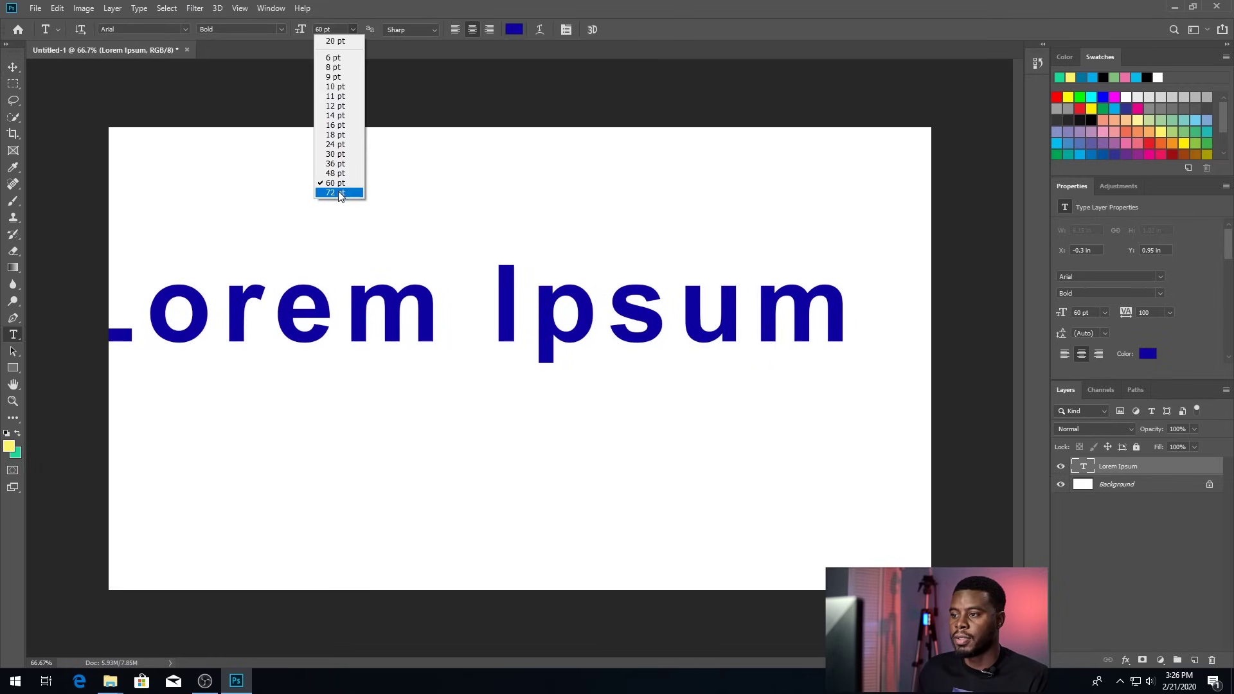
click(341, 191)
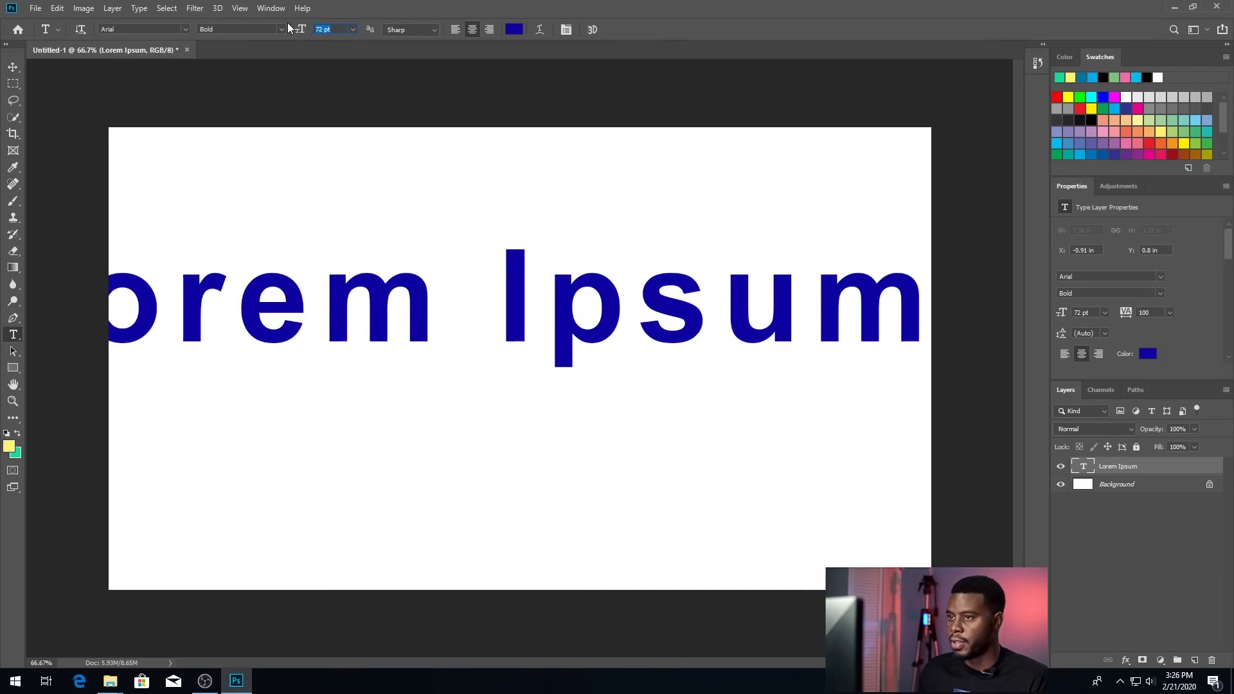
text(10)
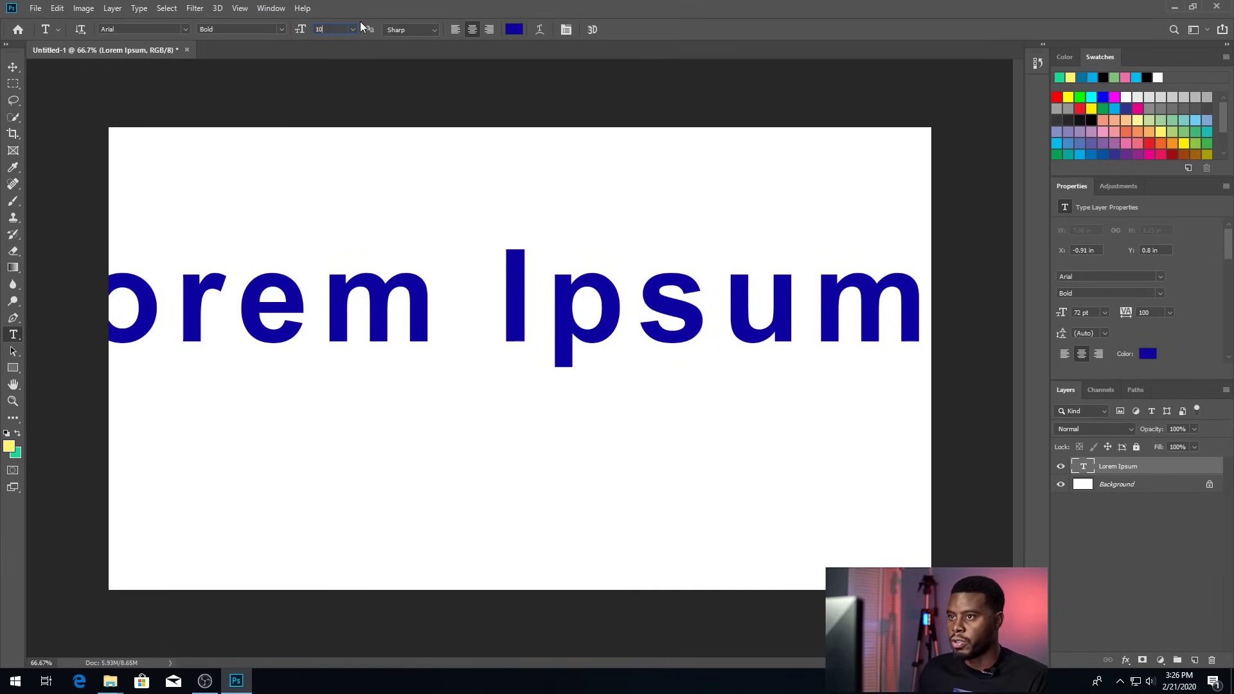
text(0)
key(Return)
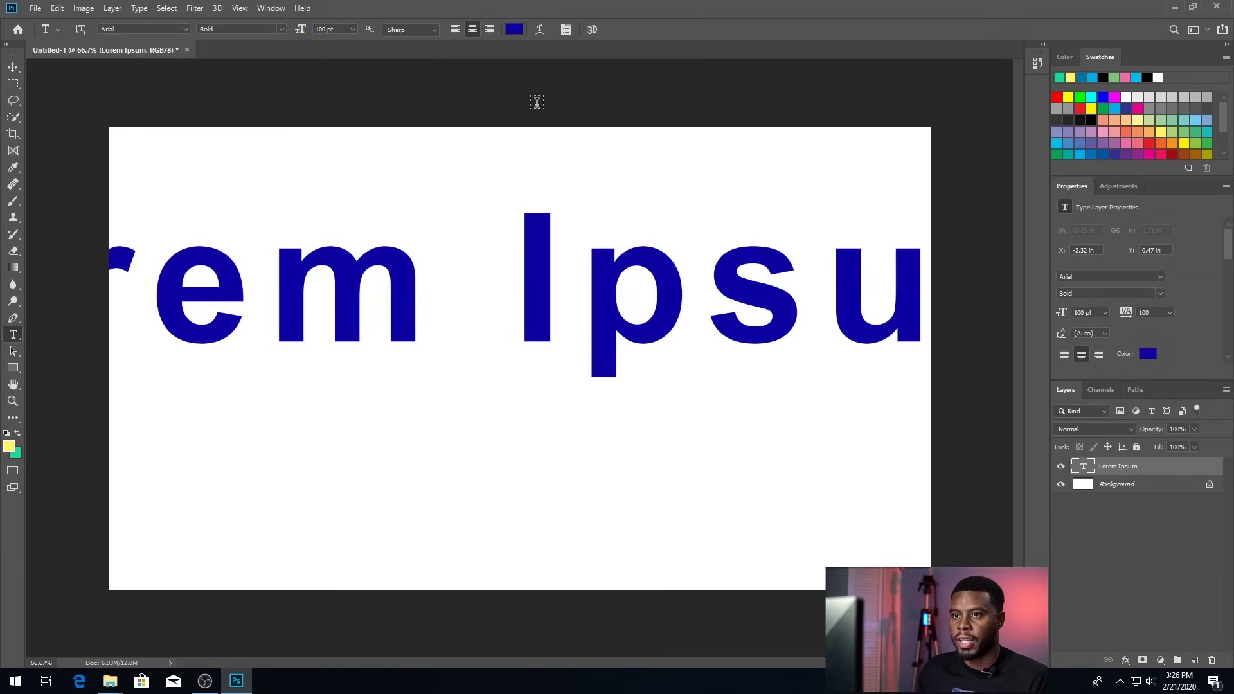
Undo the Lorem Ipsum size increases and the creation of that point text layer.
click(59, 9)
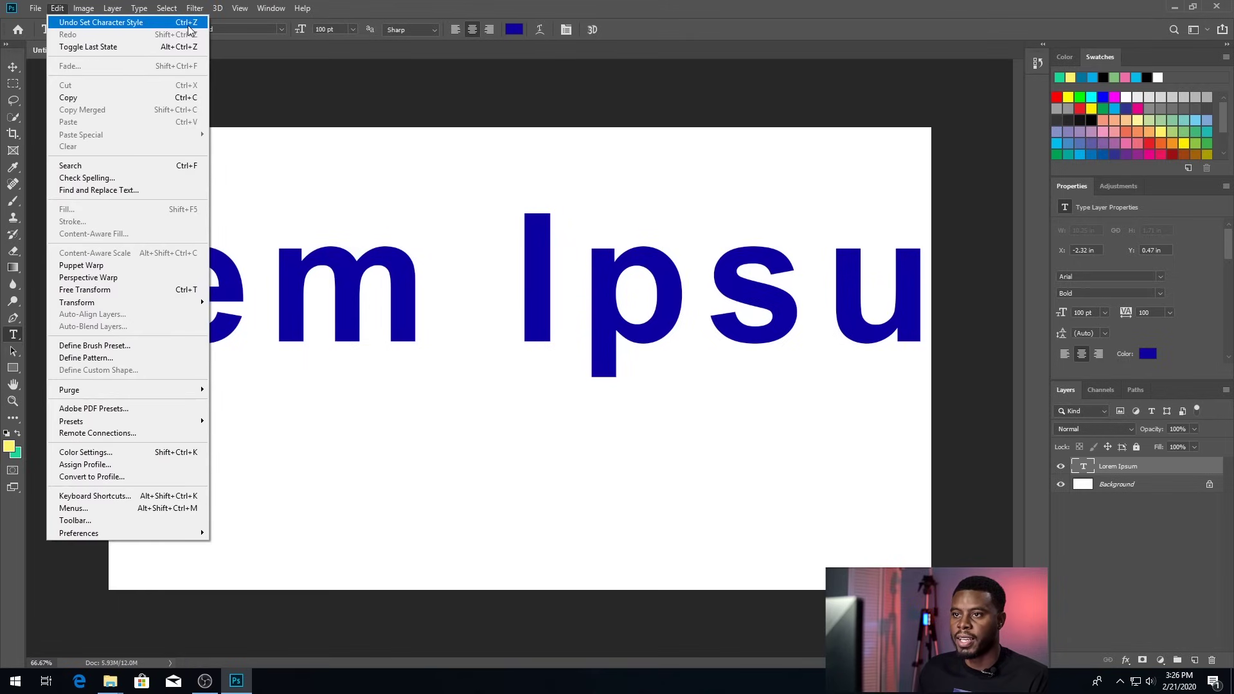
click(377, 264)
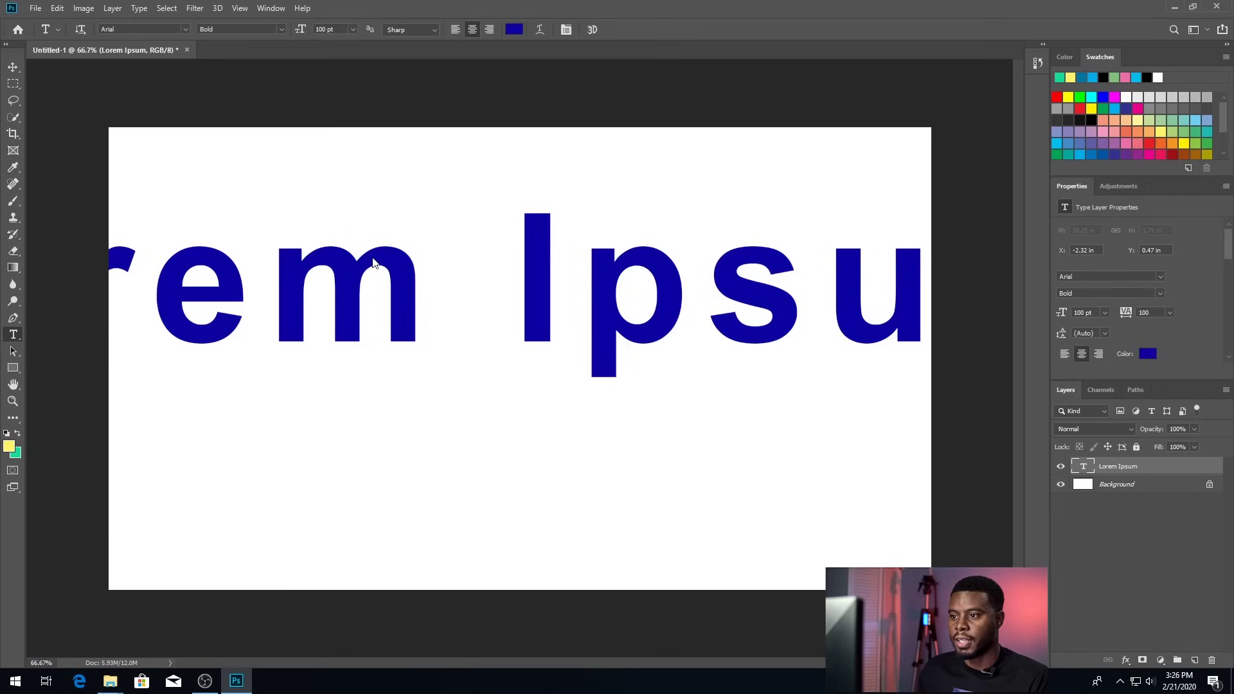
key(ctrl+z)
key(ctrl+z)
key(ctrl+z)
key(ctrl+z)
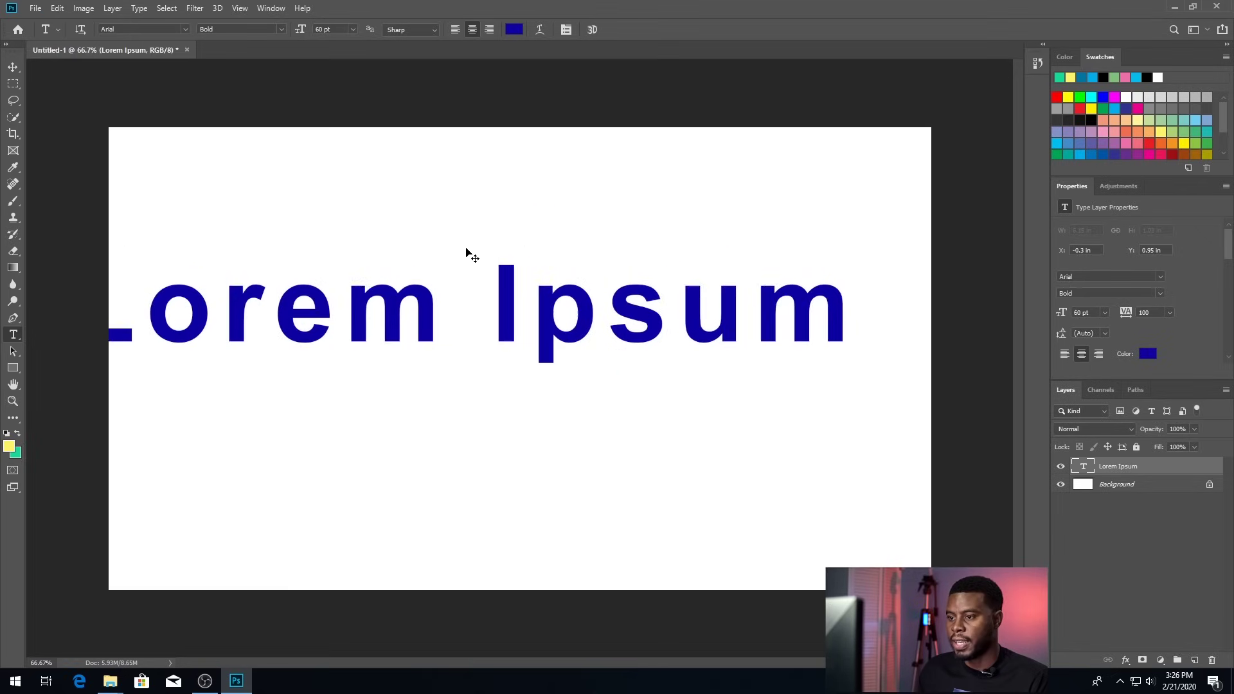
key(ctrl+z)
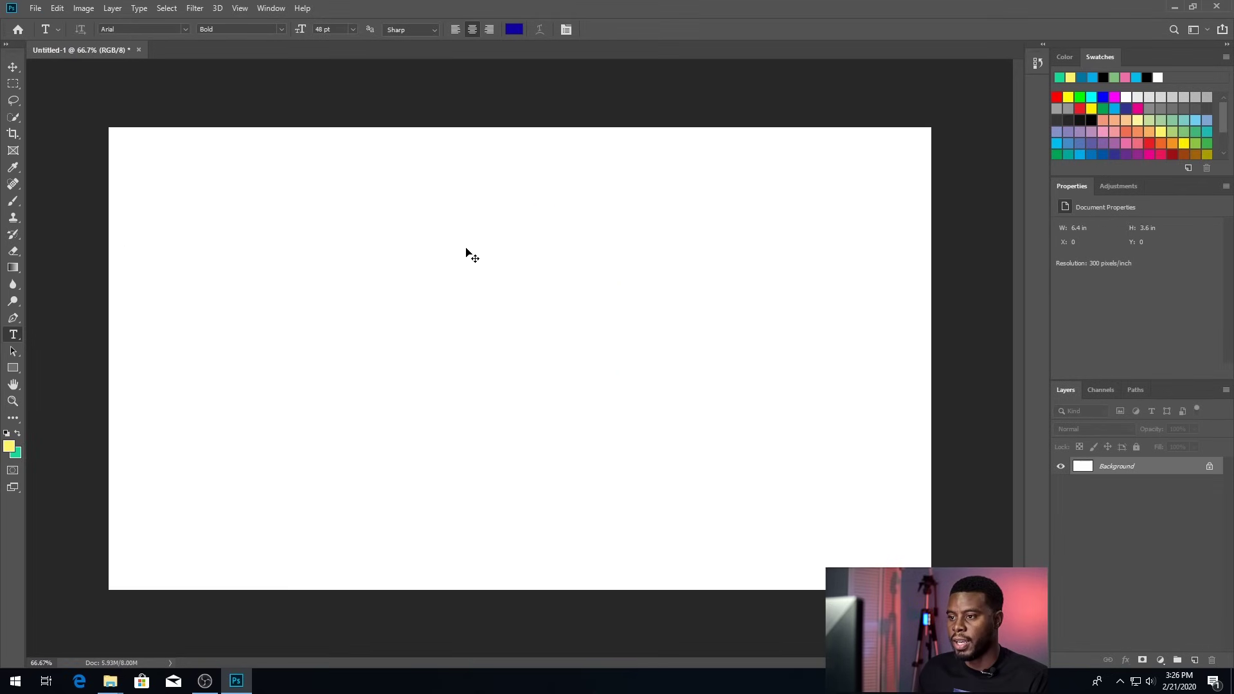
Step back and forth through the paragraph text edits, and delete the remaining 20 pt paragraph text layer.
key(ctrl+shift+z)
key(ctrl+z)
key(ctrl+shift+z)
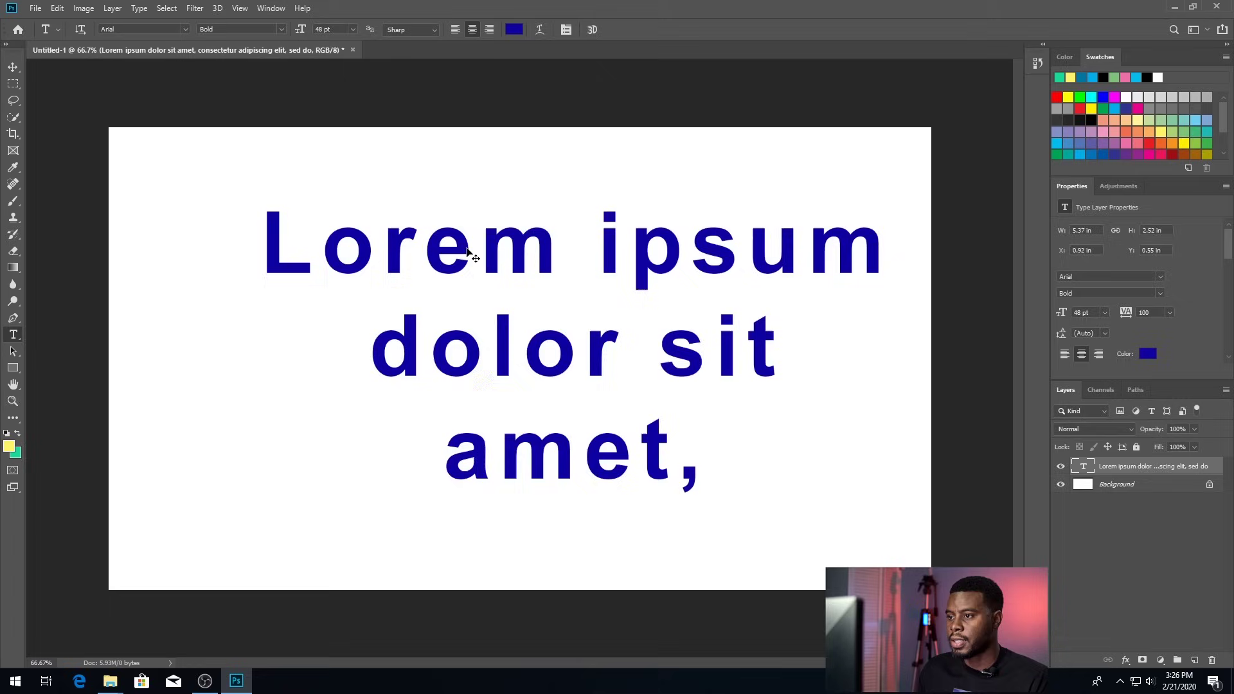
key(ctrl+shift+z)
key(ctrl+z)
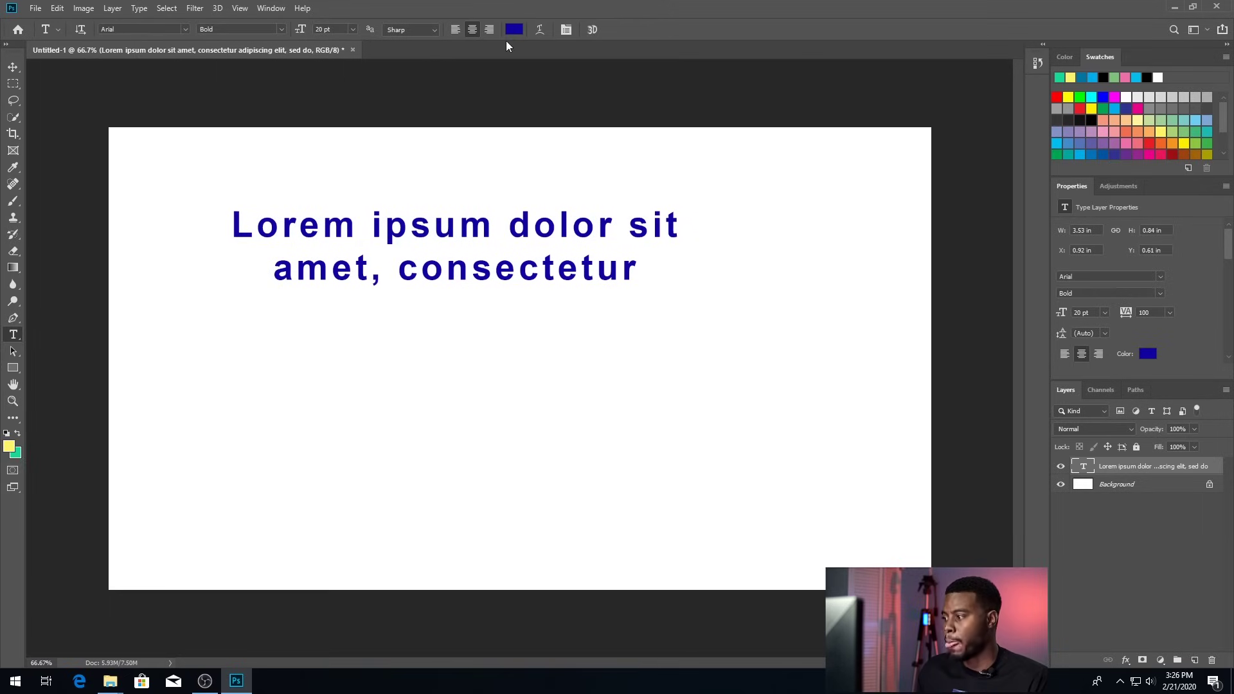
key(Delete)
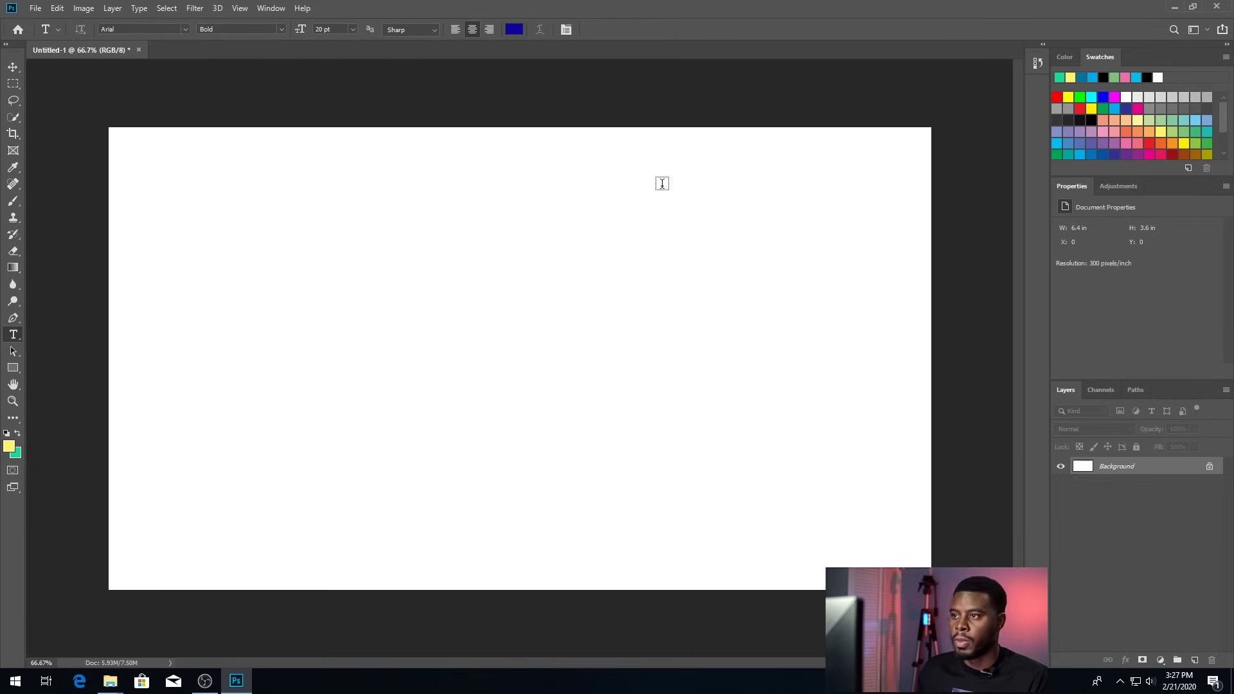
Place the image LSPV 011 BTS Photoshop v1 001 into the document from the desktop's LSPV folder in File Explorer.
key(v)
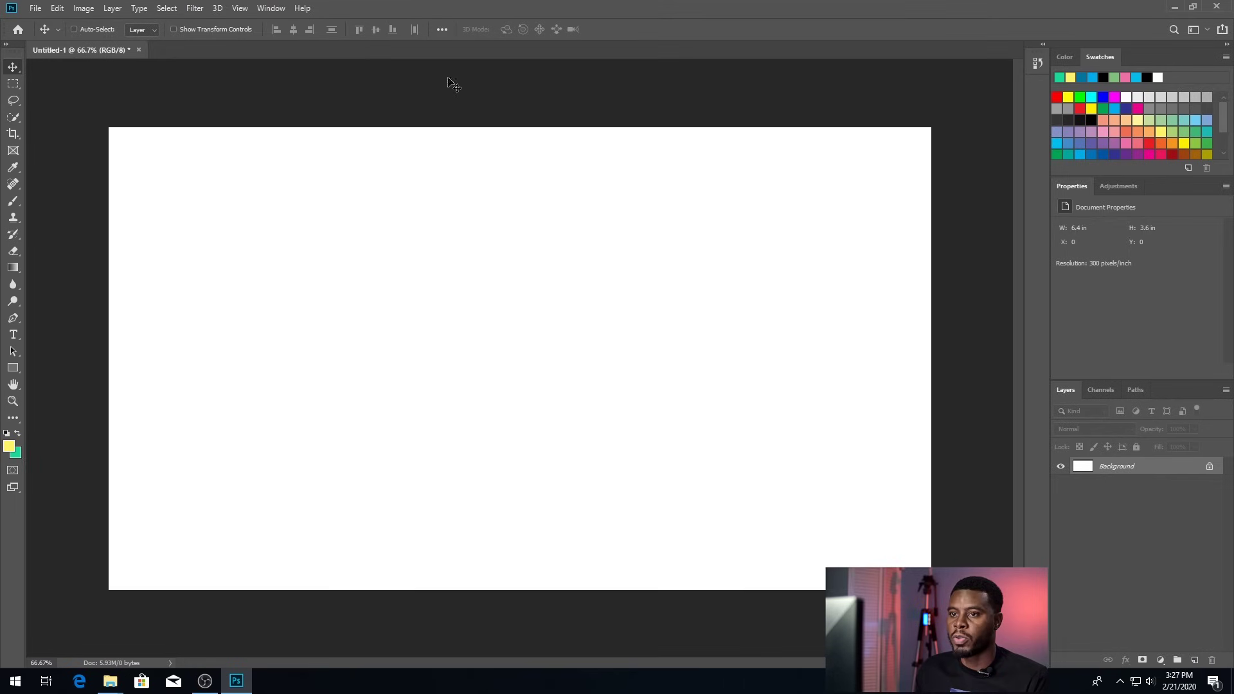
mouse_move(116, 678)
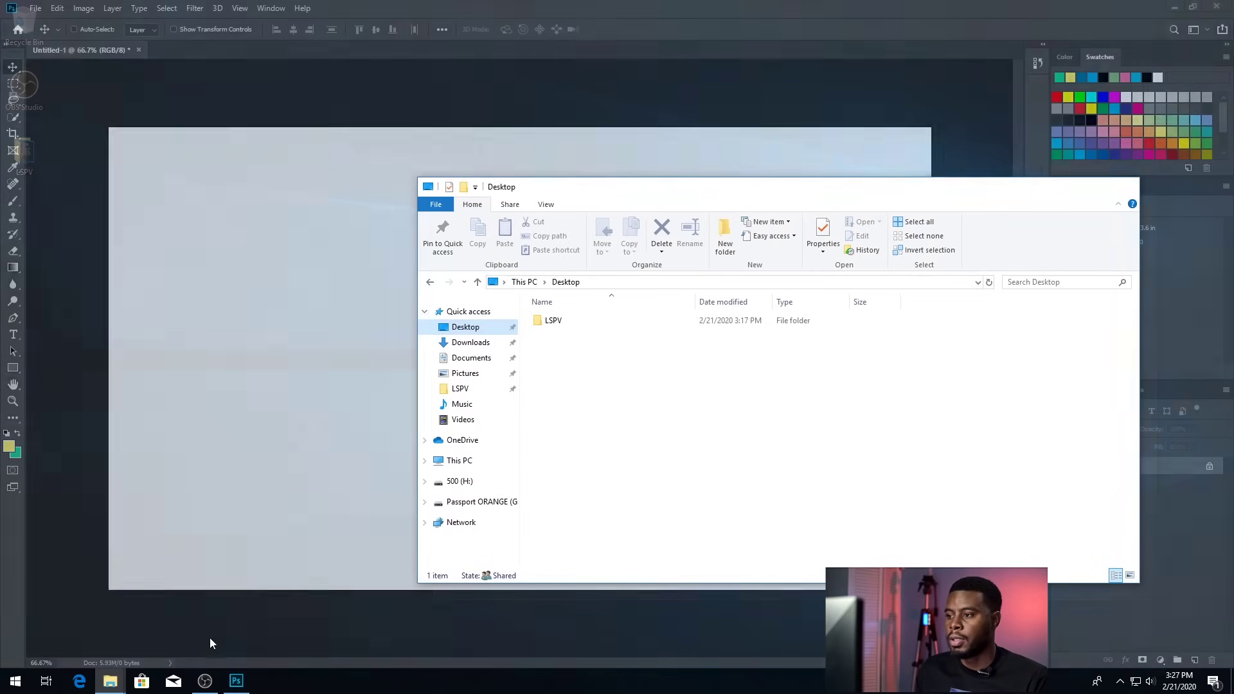
click(209, 638)
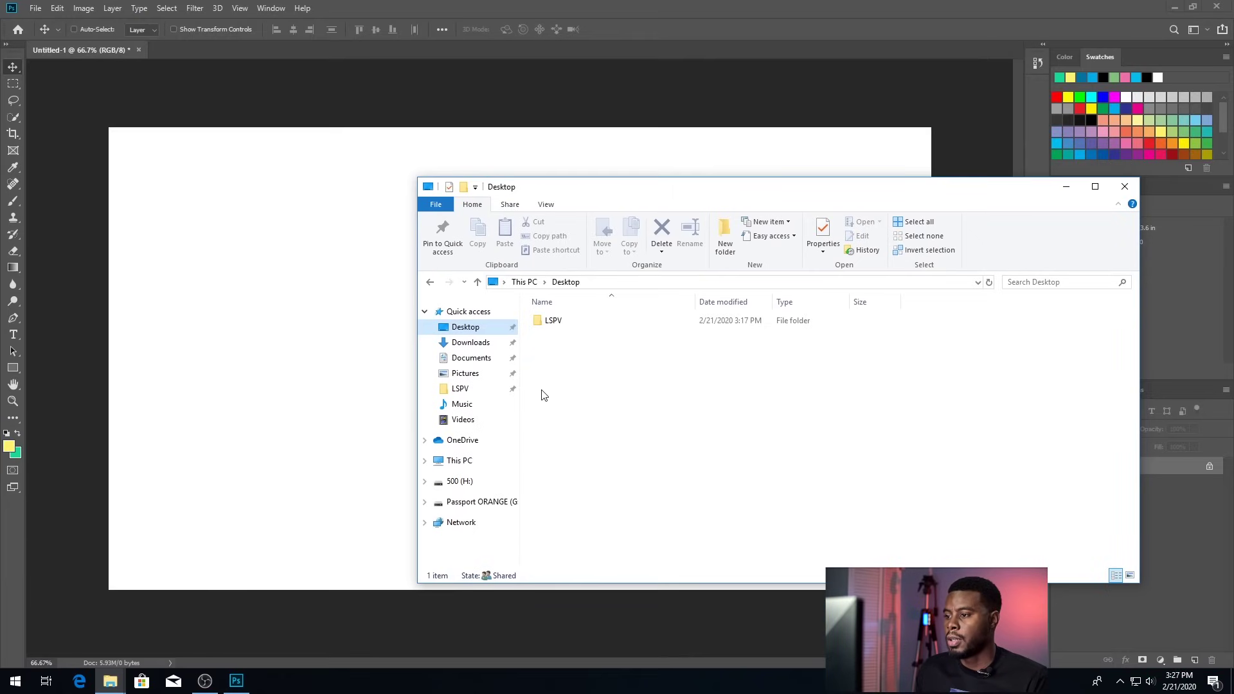
double_click(574, 322)
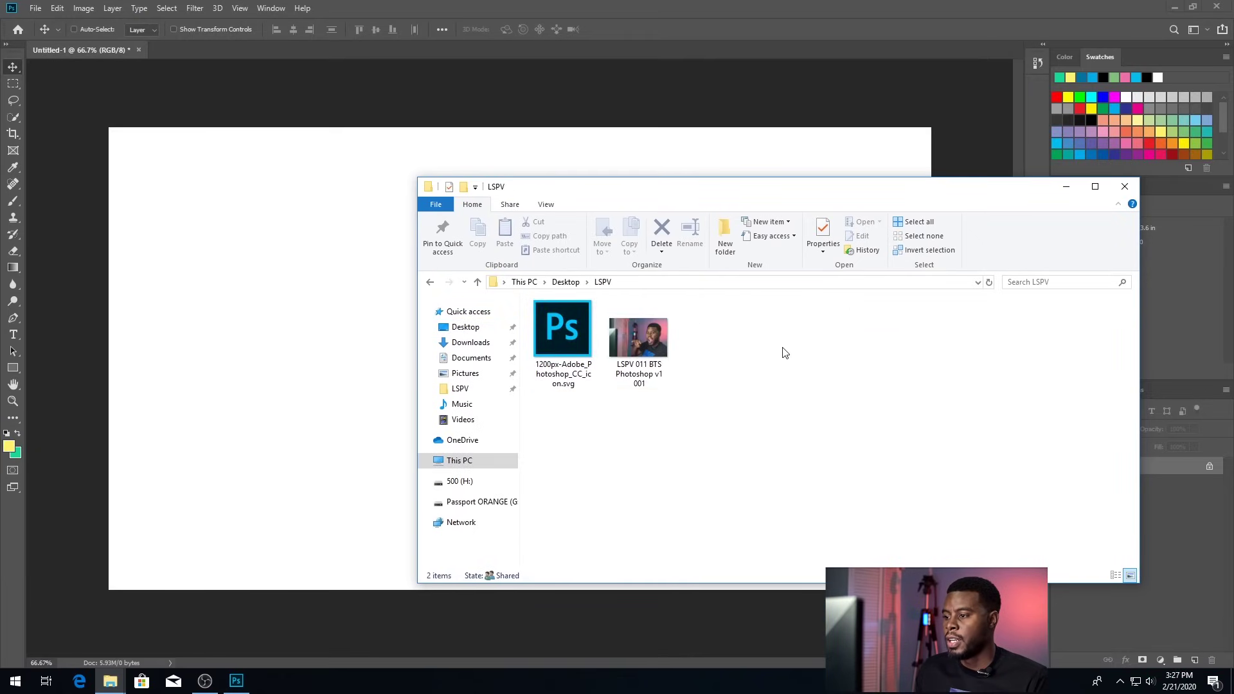
drag(647, 336, 367, 341)
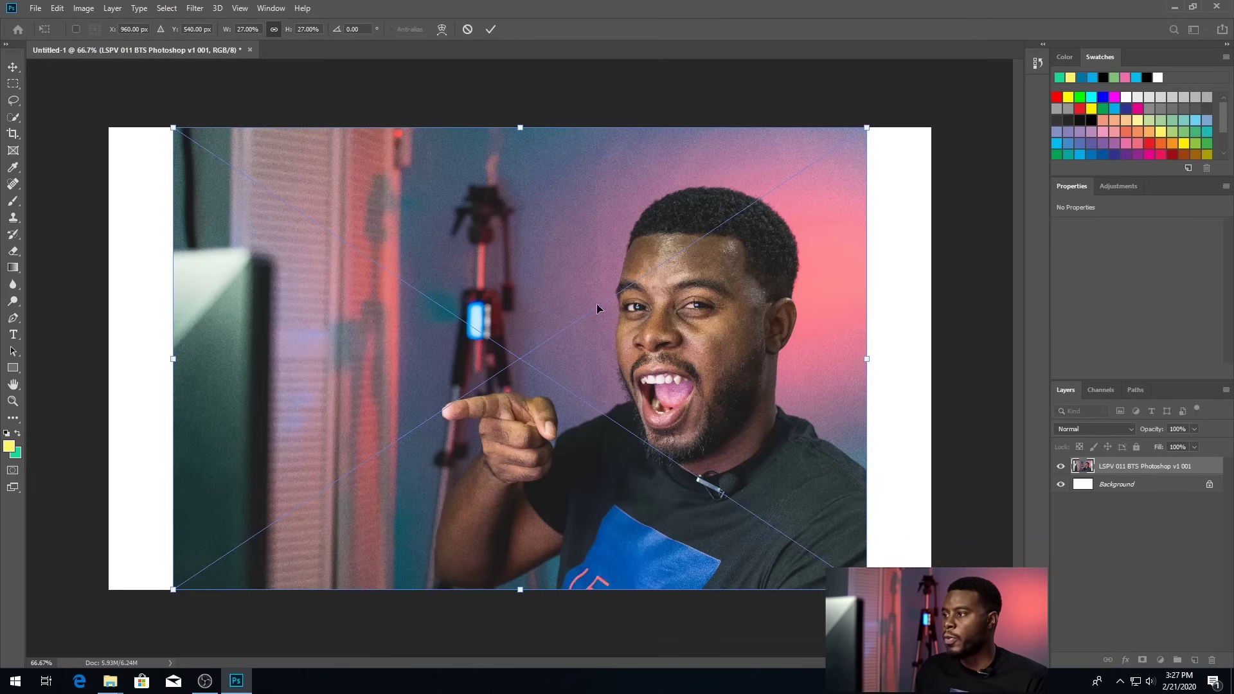
Try scaling the placed photo down to about 25% and squashing its height to 13.5%, and undo the squash.
drag(866, 125, 868, 234)
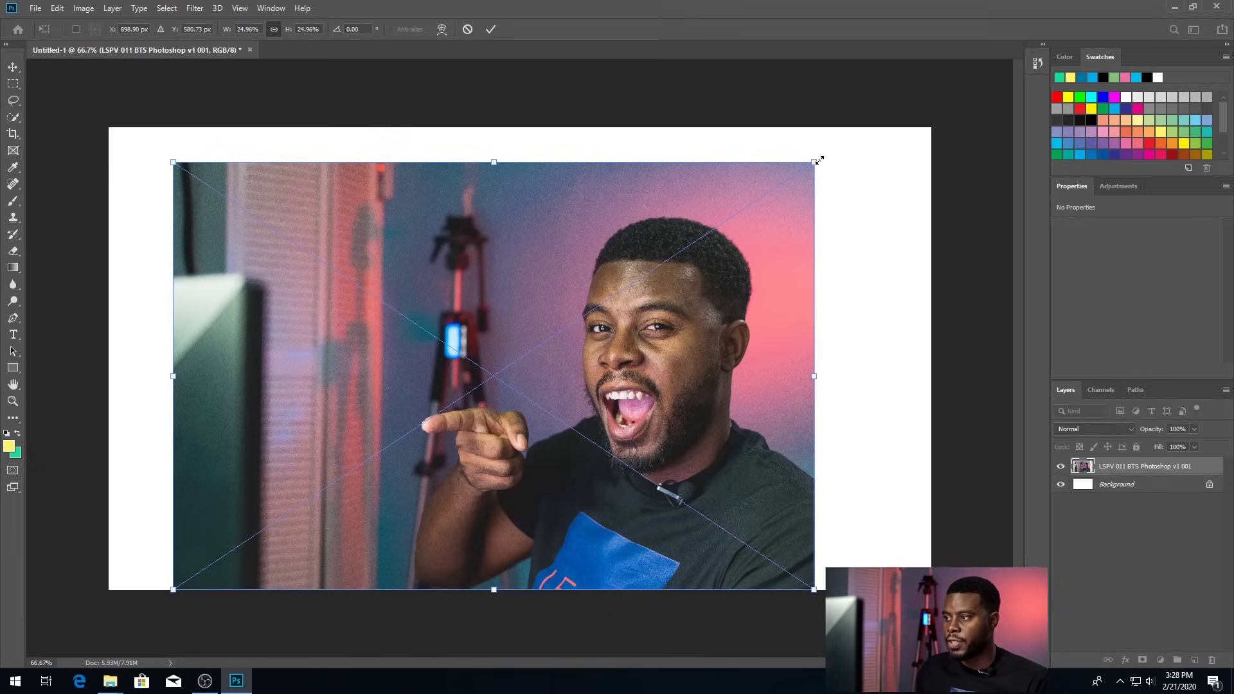
drag(817, 160, 815, 359)
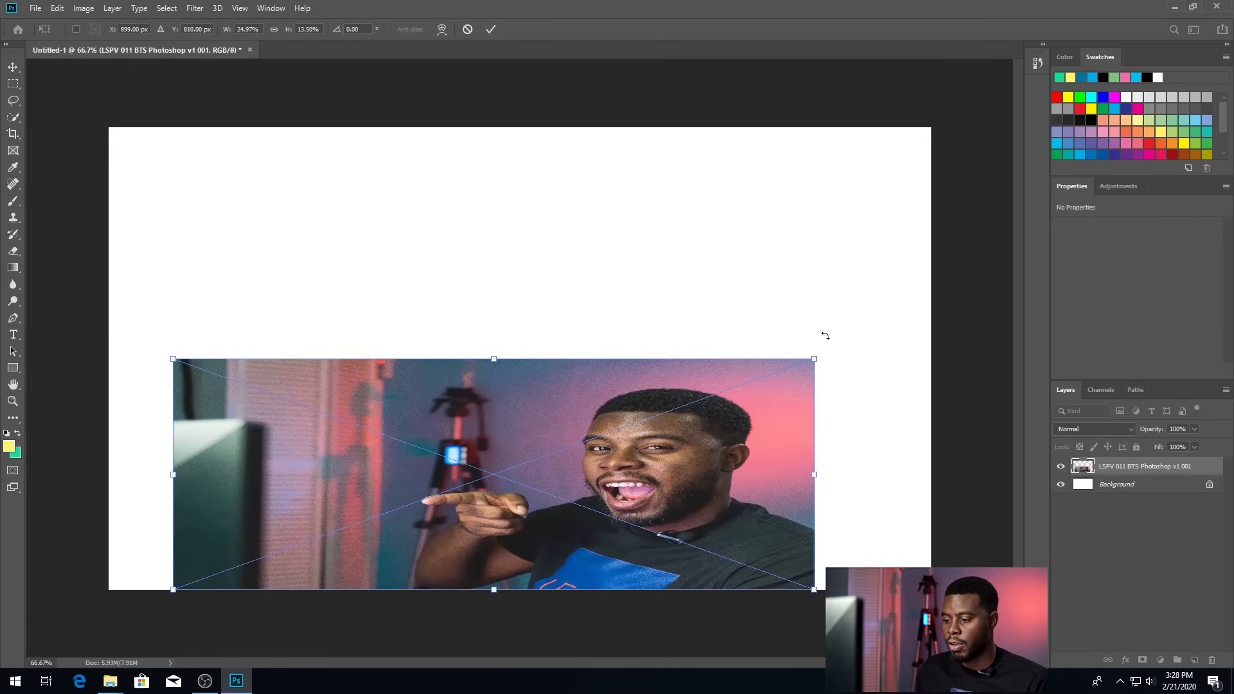
key(ctrl+z)
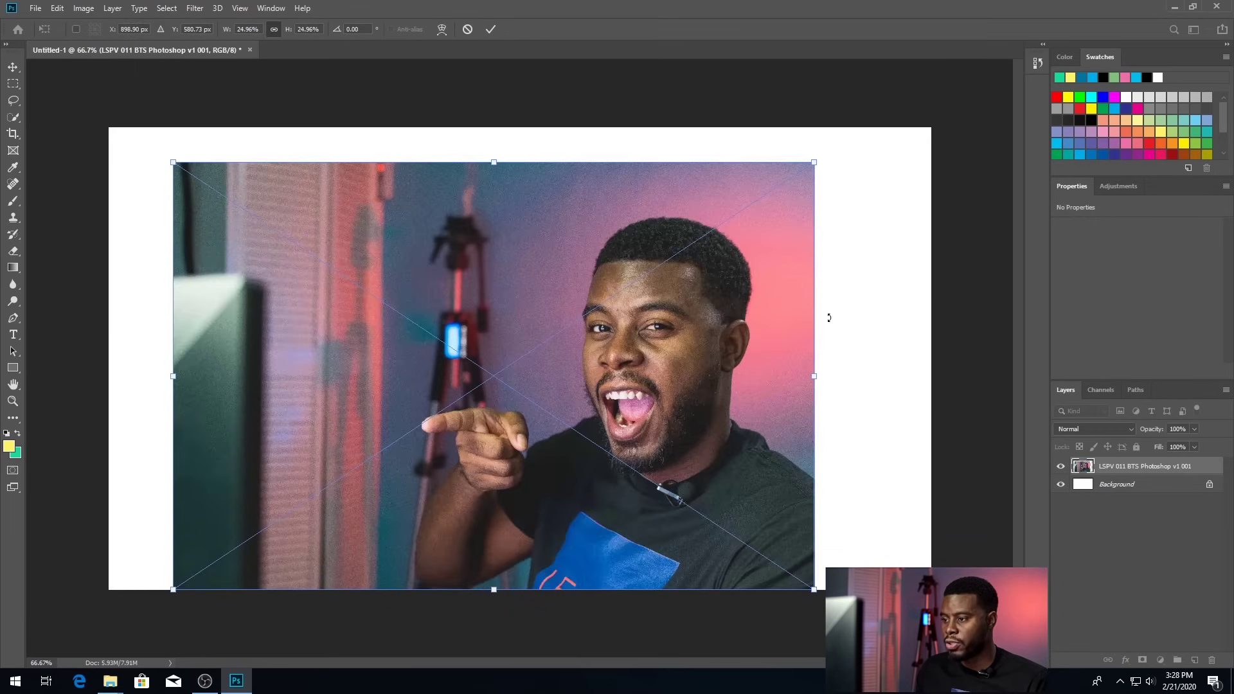
Enlarge the placed photo beyond the canvas, set its linked width and height scale to 35%, and commit the placement.
drag(816, 164, 938, 115)
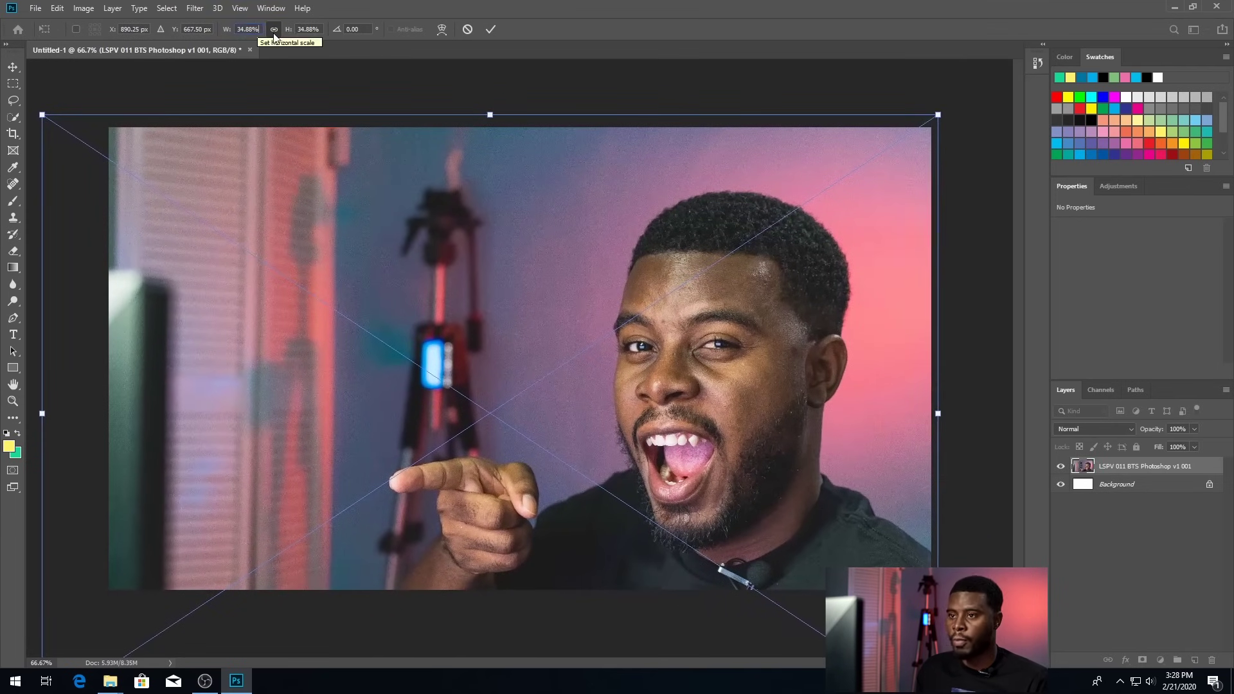
text(35)
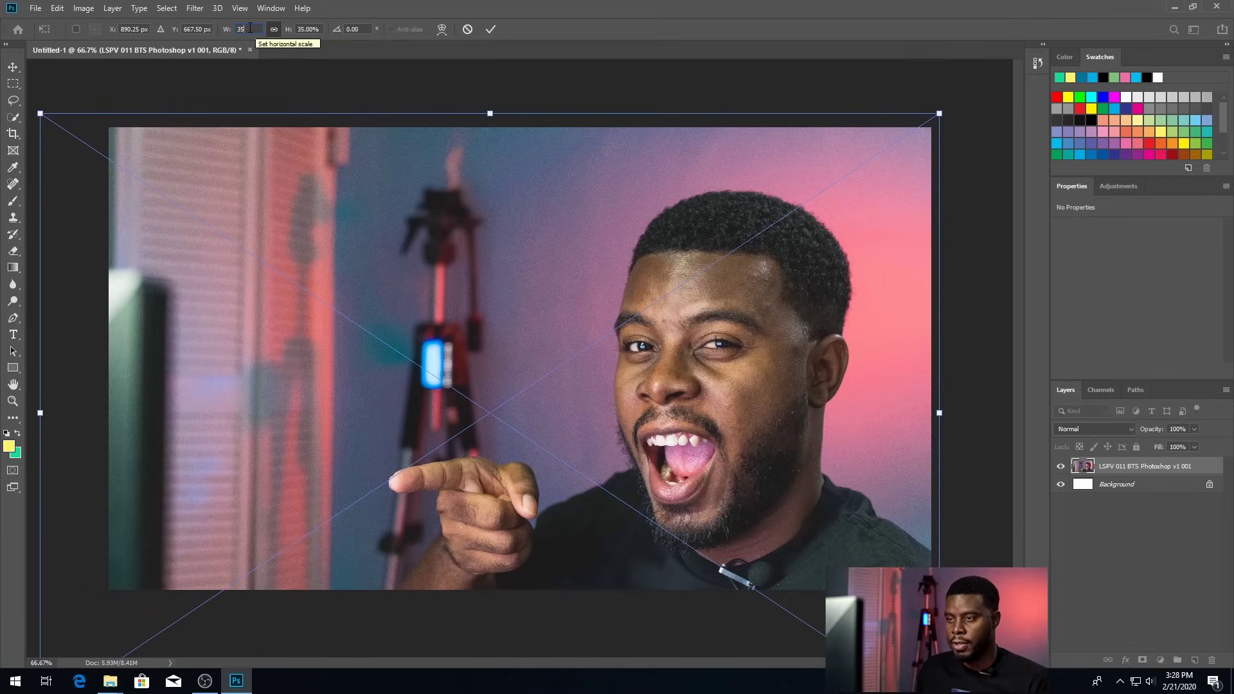
key(Return)
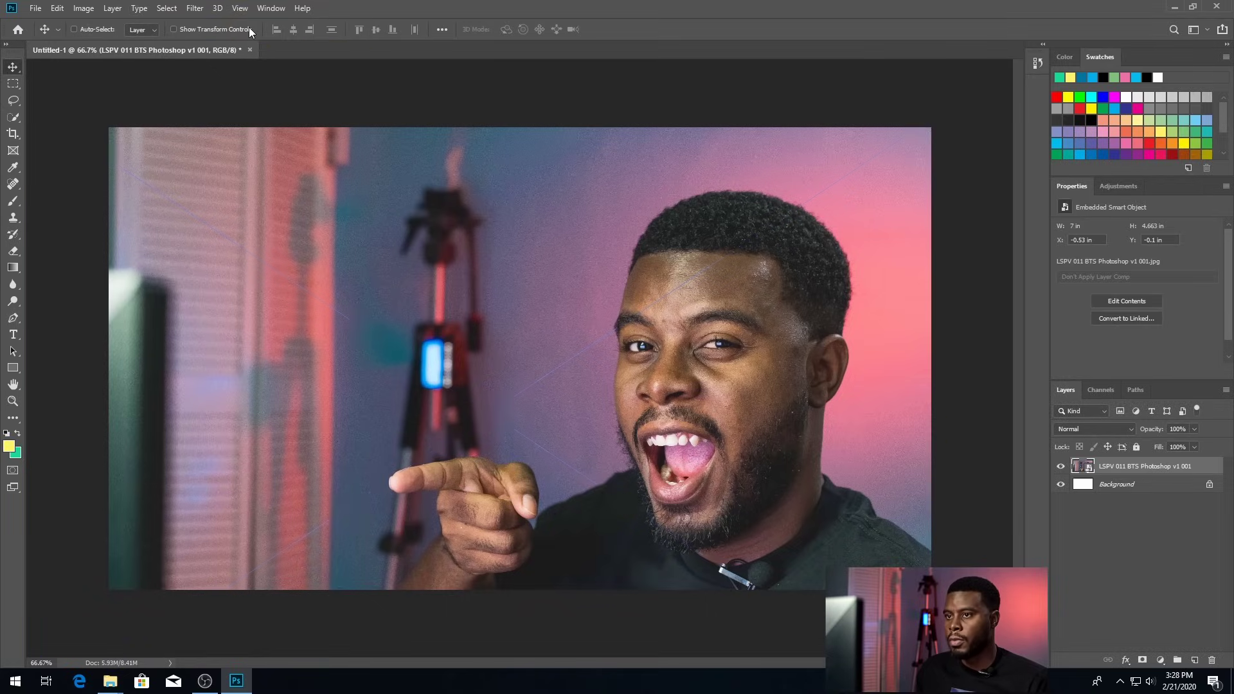
Move the photo to about X -0.04 in, Y -0.68 in so that it covers the whole canvas.
drag(451, 482, 518, 415)
drag(645, 342, 639, 334)
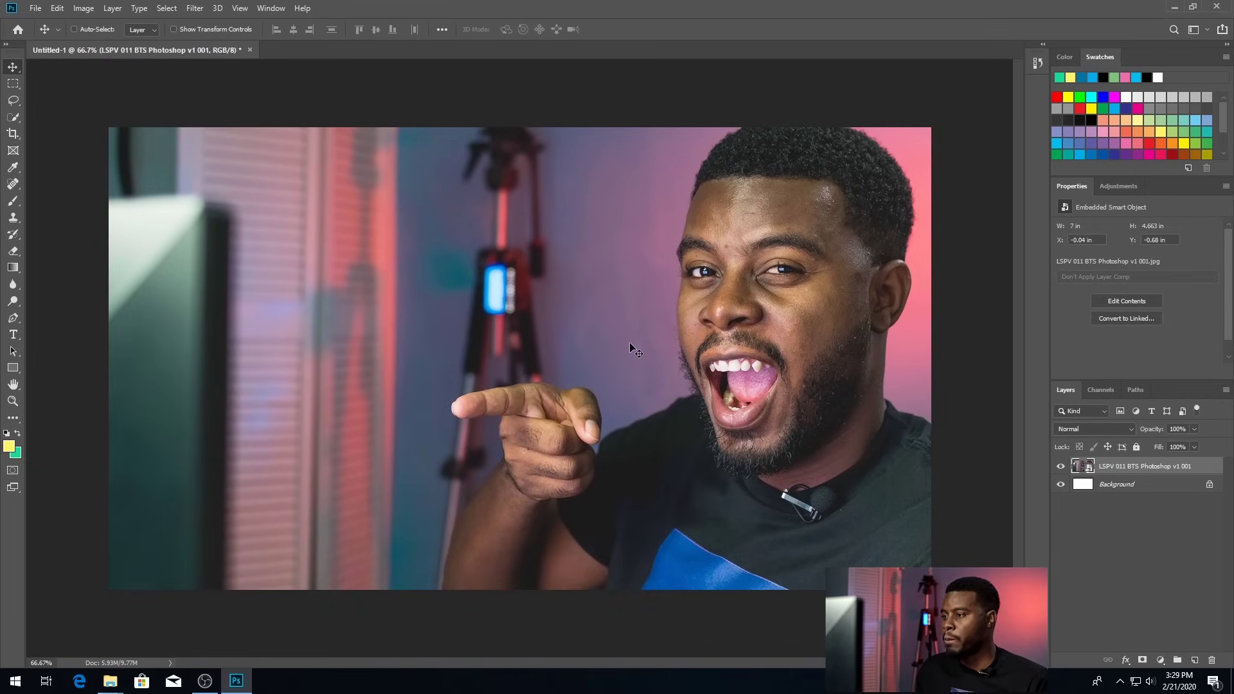
mouse_move(722, 303)
mouse_down()
mouse_move(697, 315)
mouse_move(724, 305)
mouse_up()
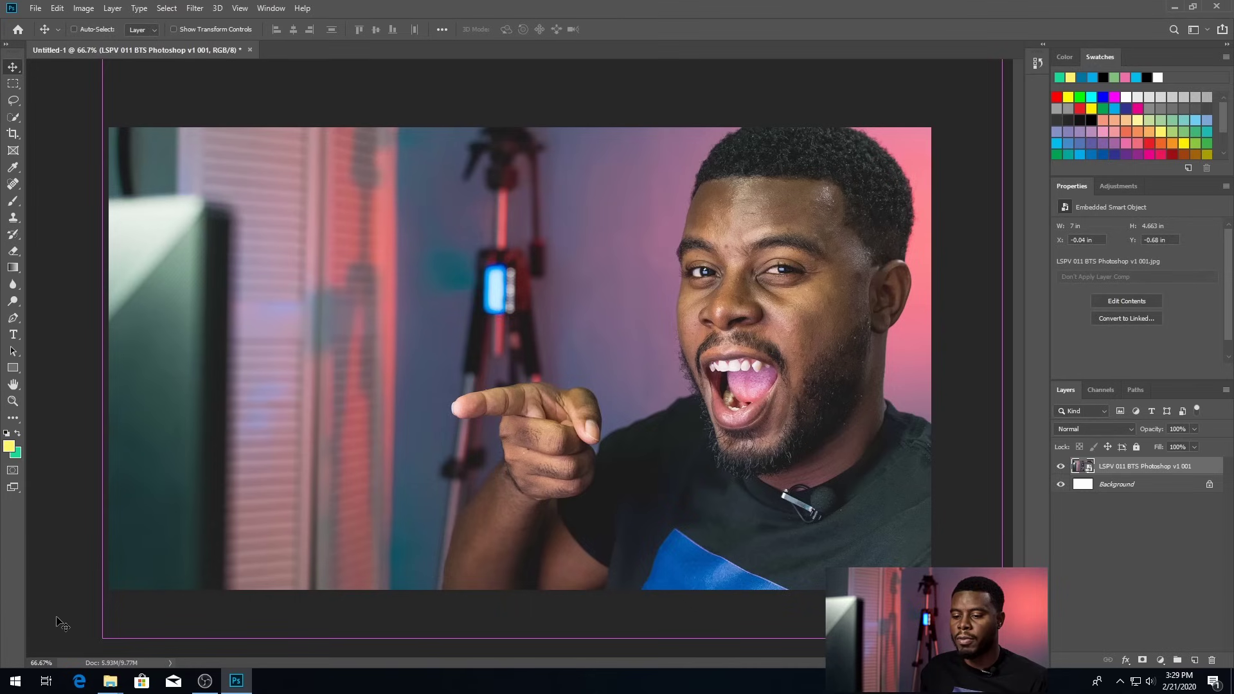
Place the image 1200px-Adobe_Photoshop_CC_icon.svg into the document from the LSPV folder in File Explorer.
mouse_move(108, 687)
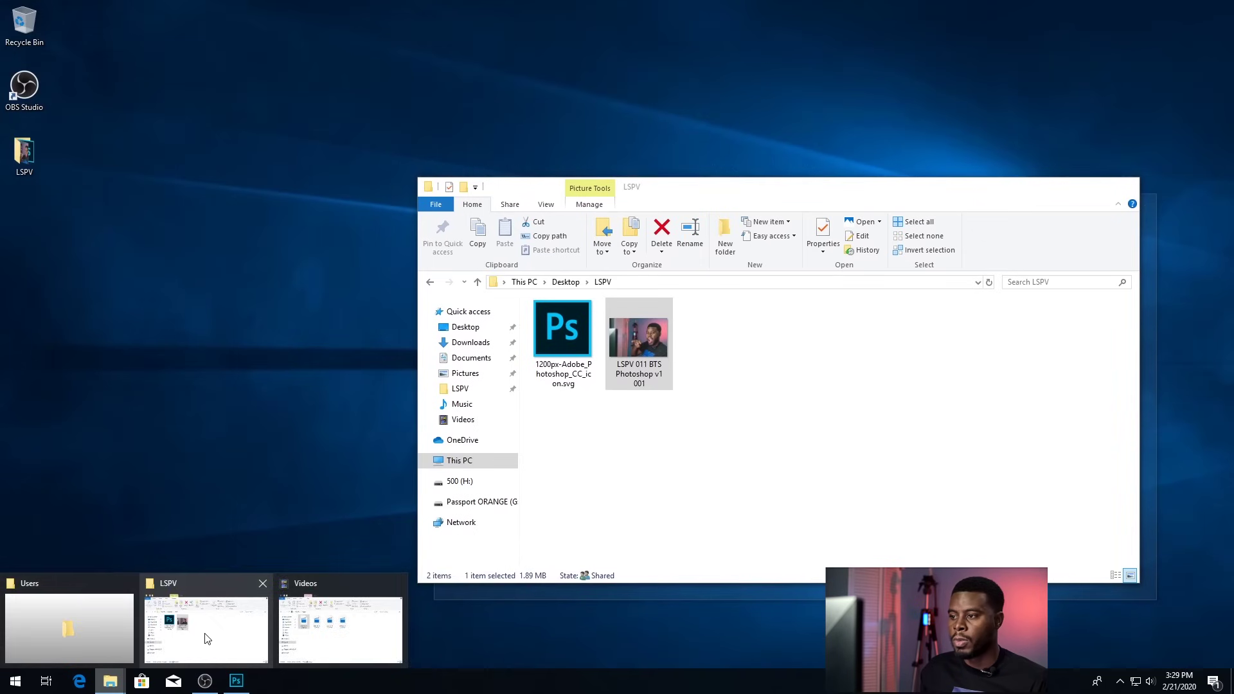
click(206, 634)
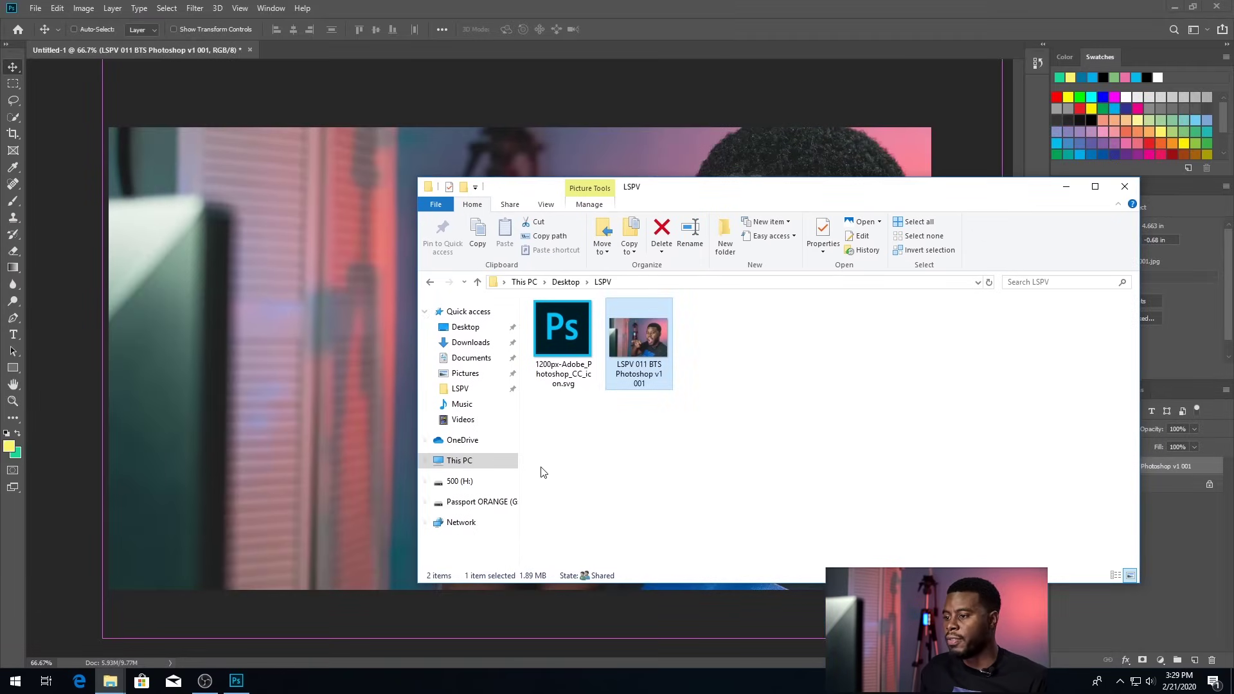
drag(574, 330, 347, 331)
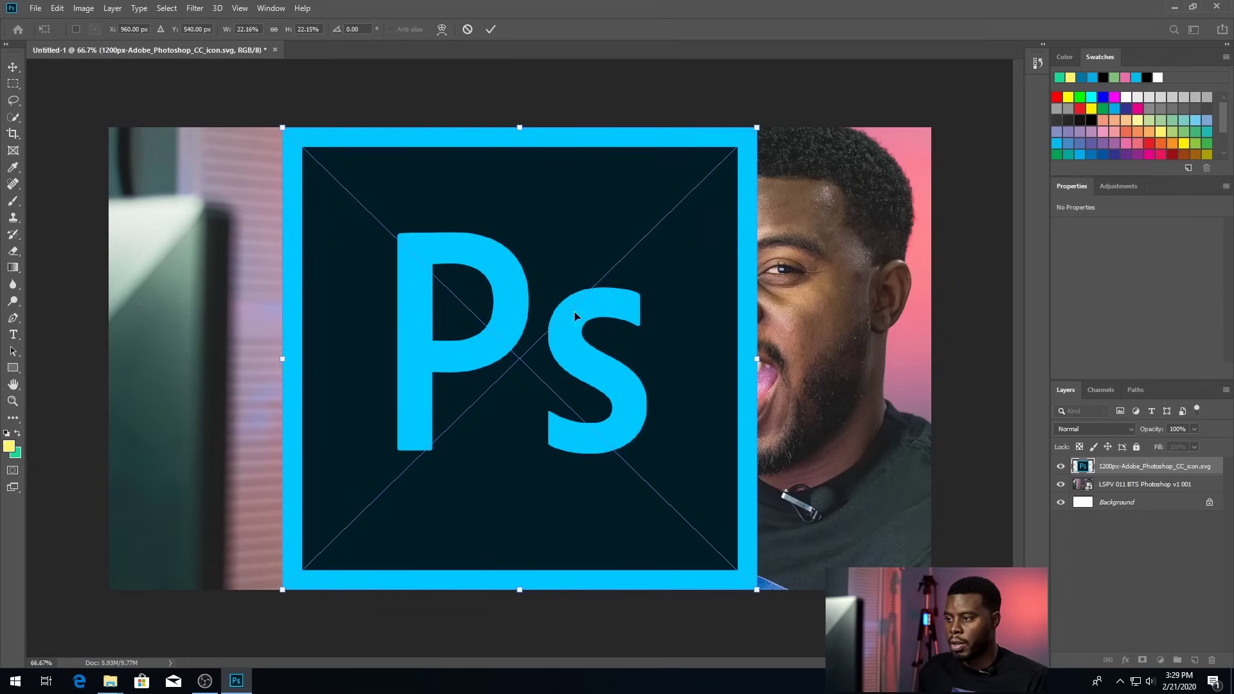
Scale the Photoshop logo down to about 9%, position it beside the pointing finger at about X 0.9 in, Y 1.64 in, and commit.
drag(757, 129, 490, 378)
drag(456, 452, 373, 391)
drag(373, 392, 376, 394)
drag(413, 336, 392, 356)
drag(329, 391, 355, 384)
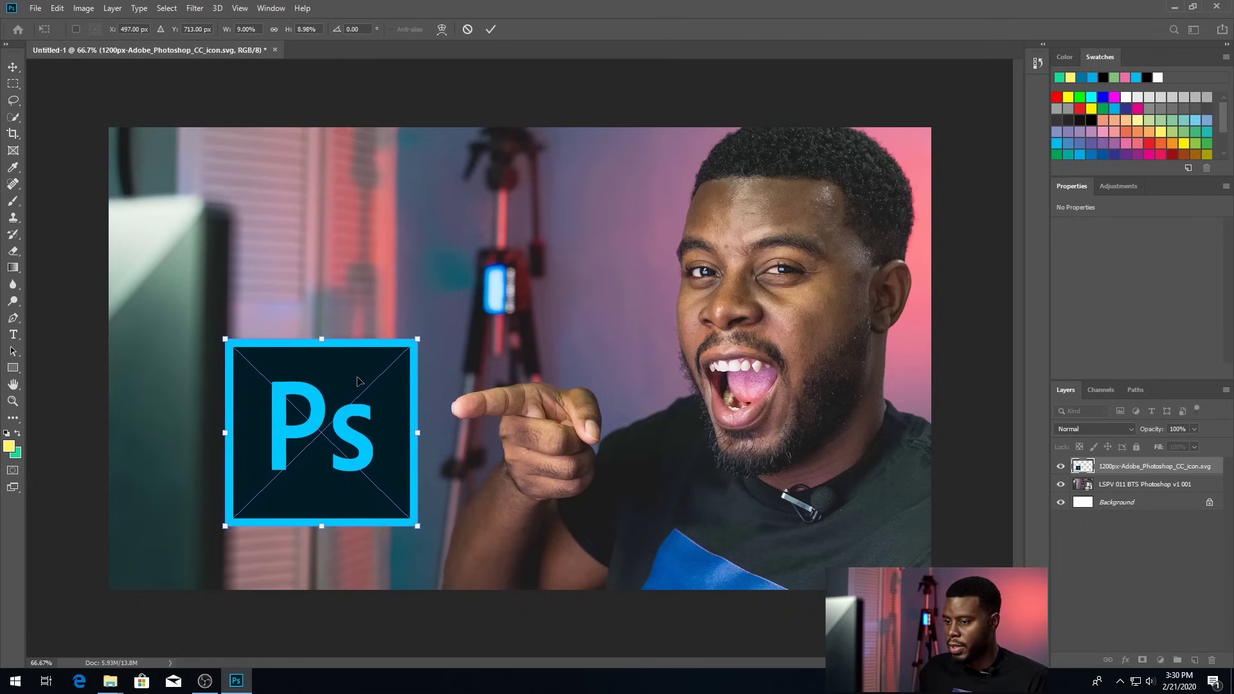
key(Return)
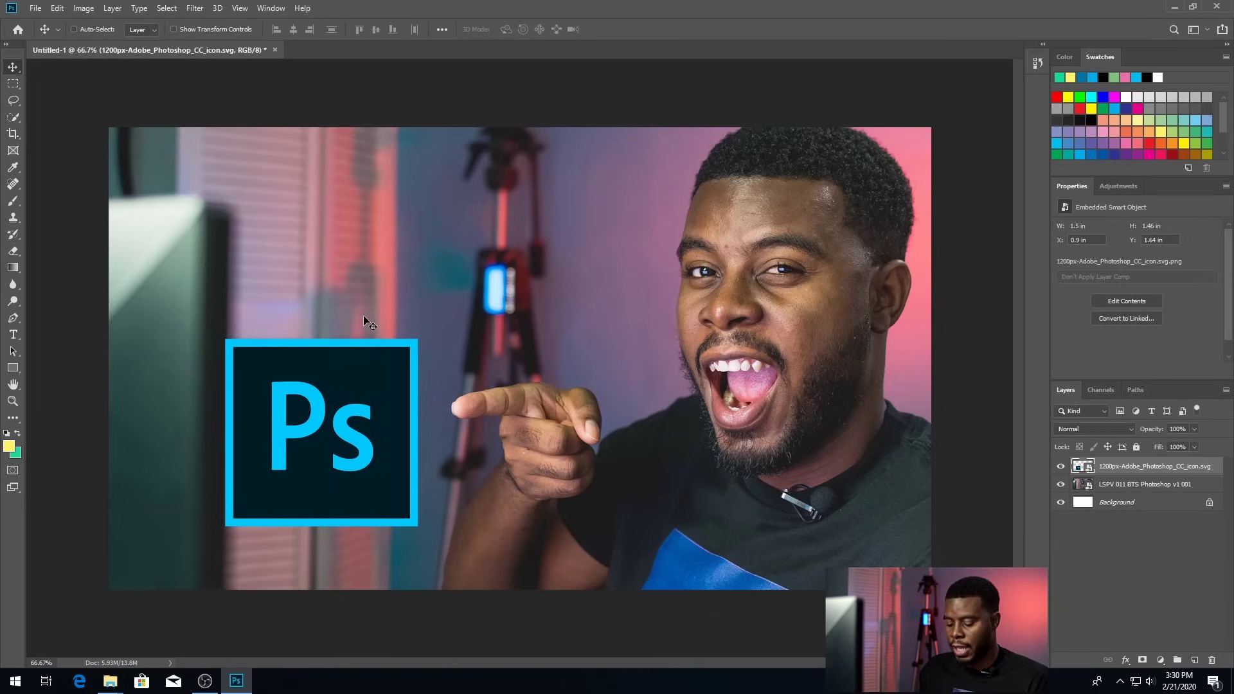
Add the two-line point text LEARN PHOTOSHOP above the Photoshop logo and commit it.
key(t)
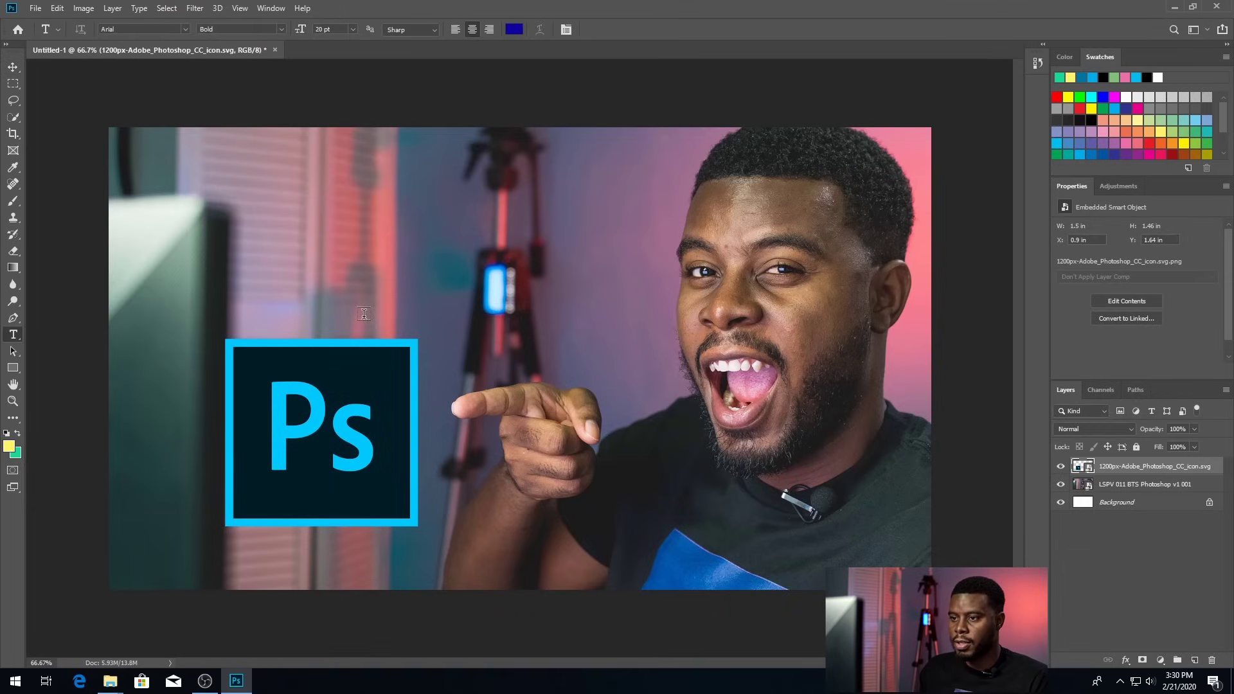
click(319, 195)
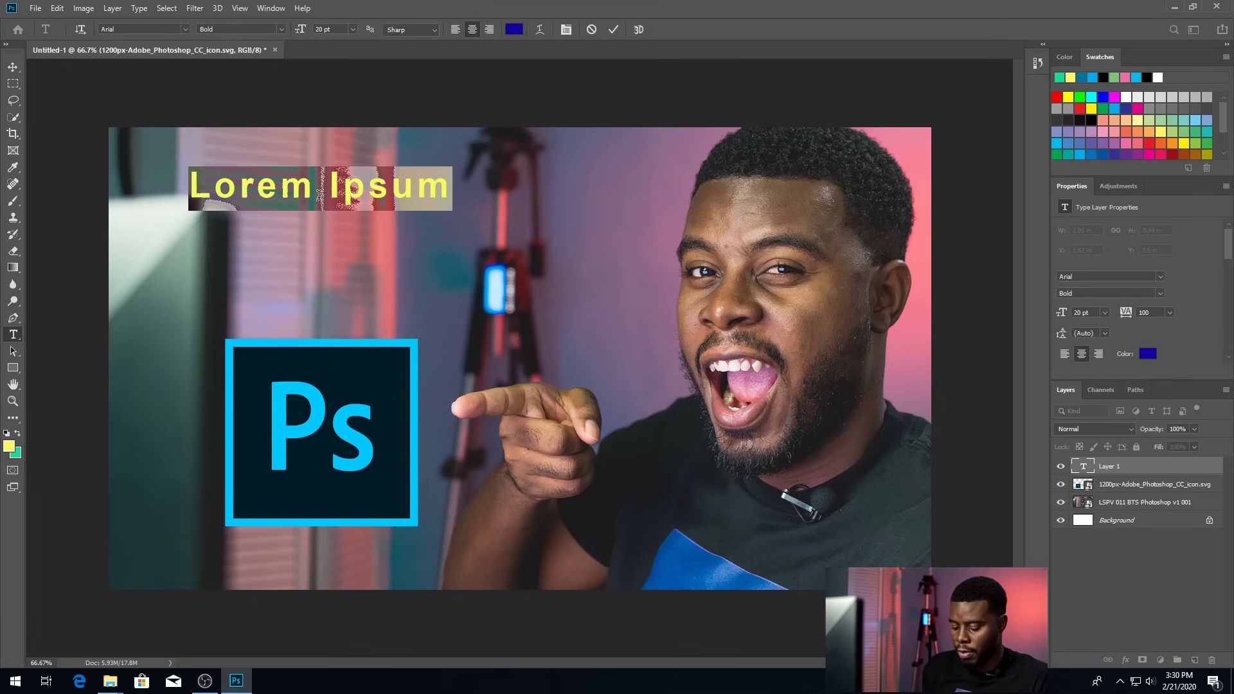
text(LEARN)
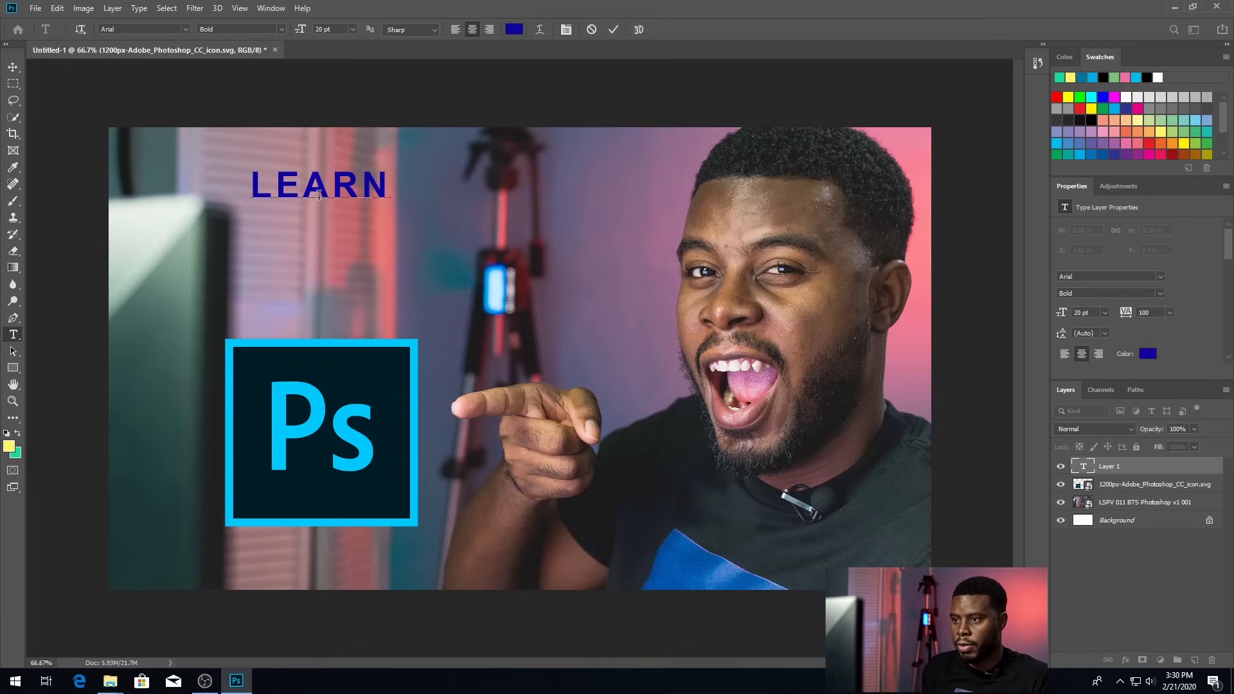
key(Return)
text(PHOT)
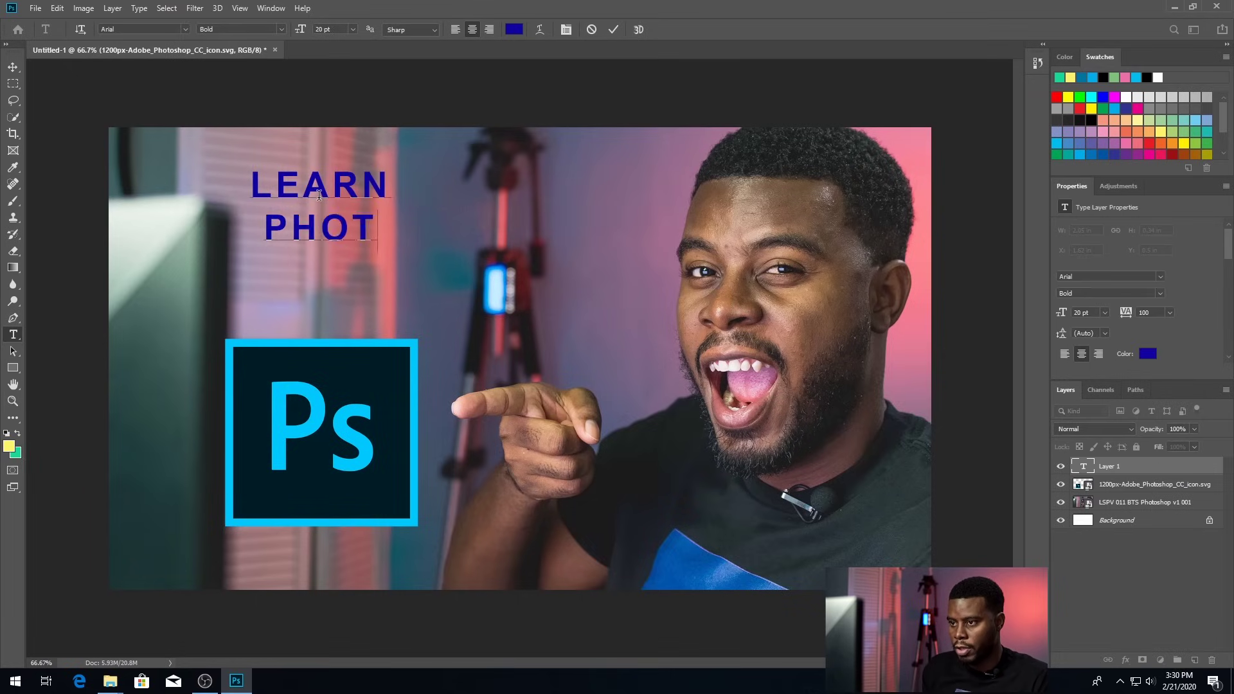
text(SHOP)
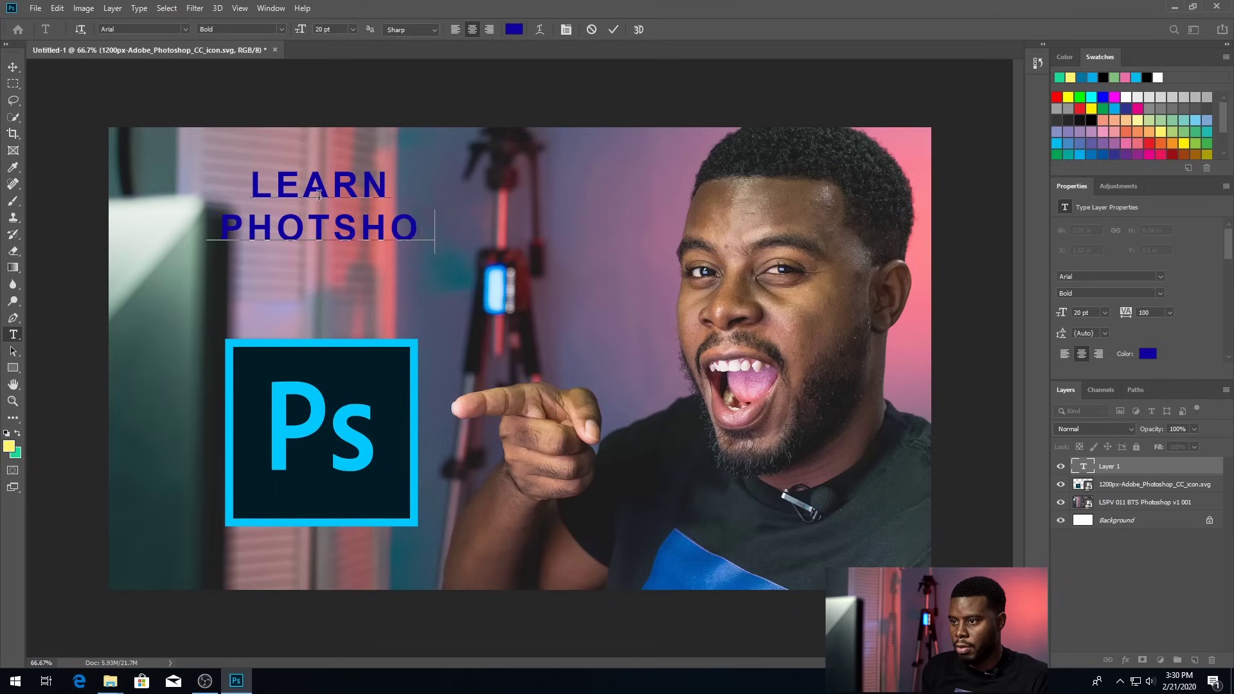
key(Left)
key(Left)
key(Left)
key(Left)
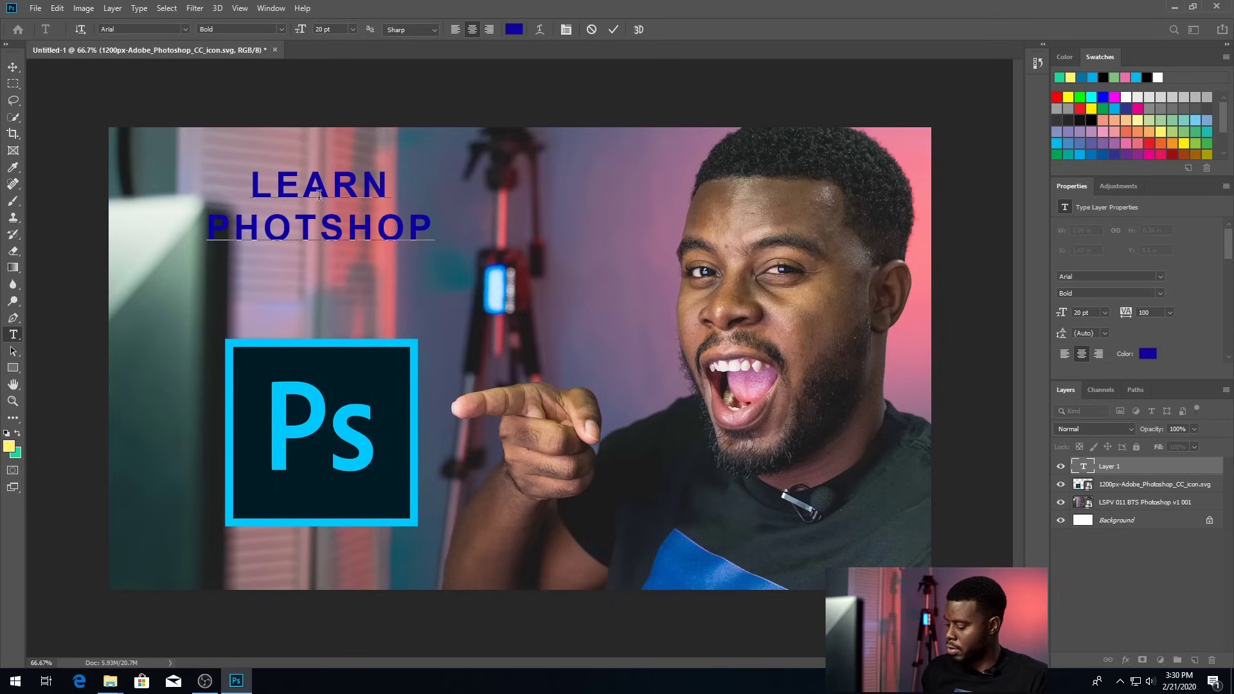
text(O)
key(ctrl+Return)
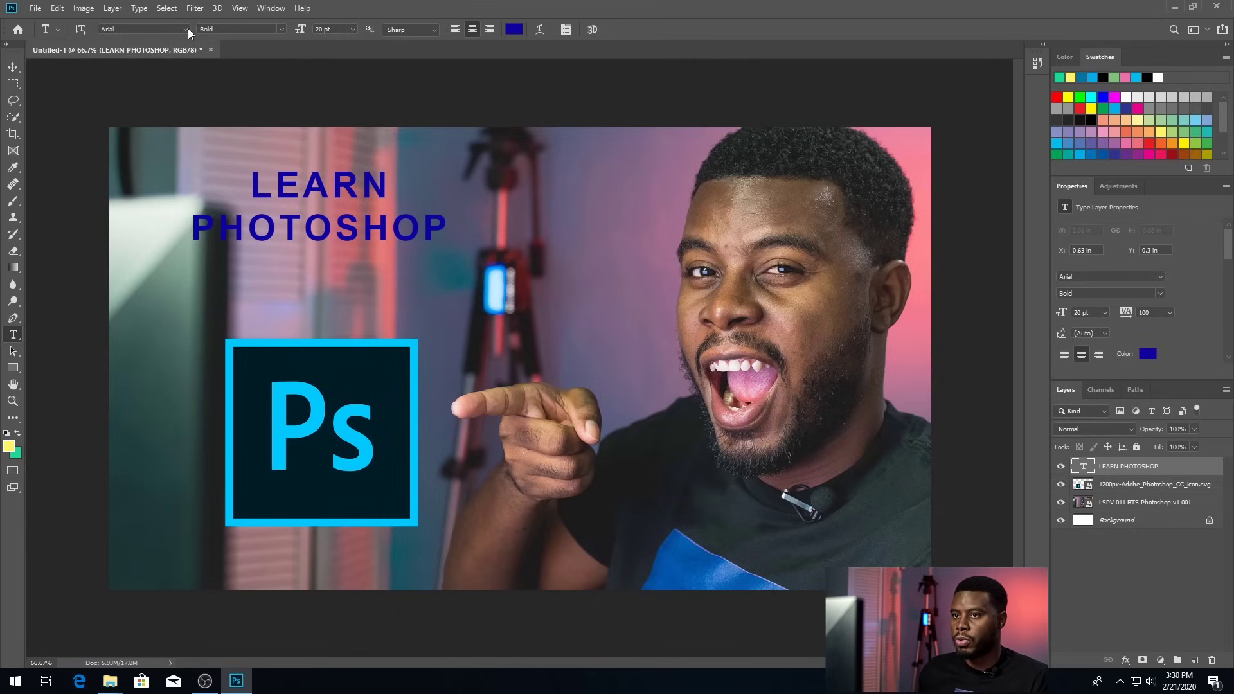
Set the LEARN PHOTOSHOP text color to white (ffffff).
click(514, 30)
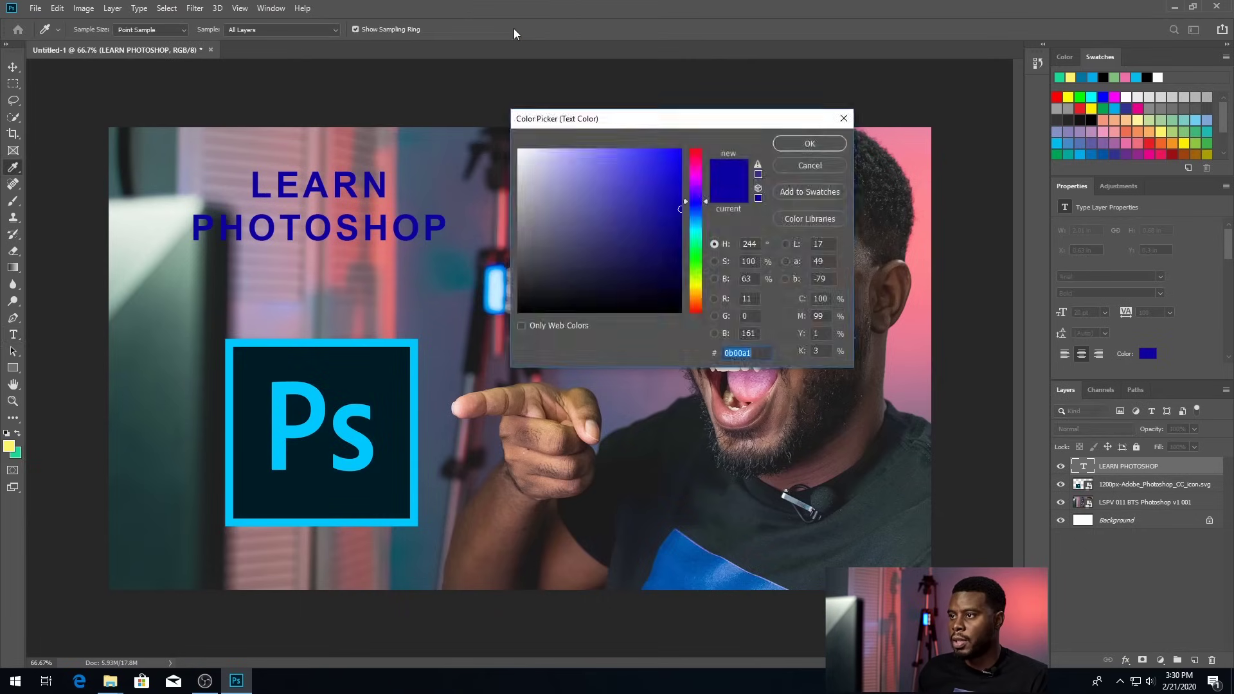
click(597, 202)
drag(596, 202, 499, 145)
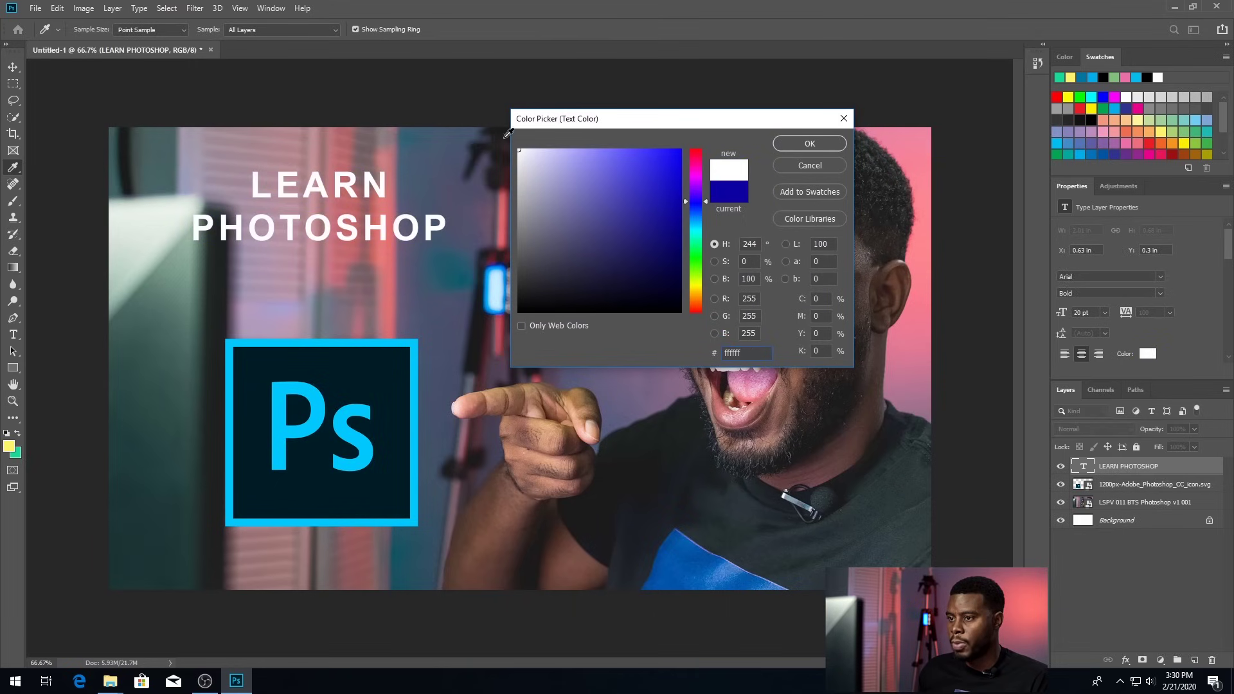
click(796, 144)
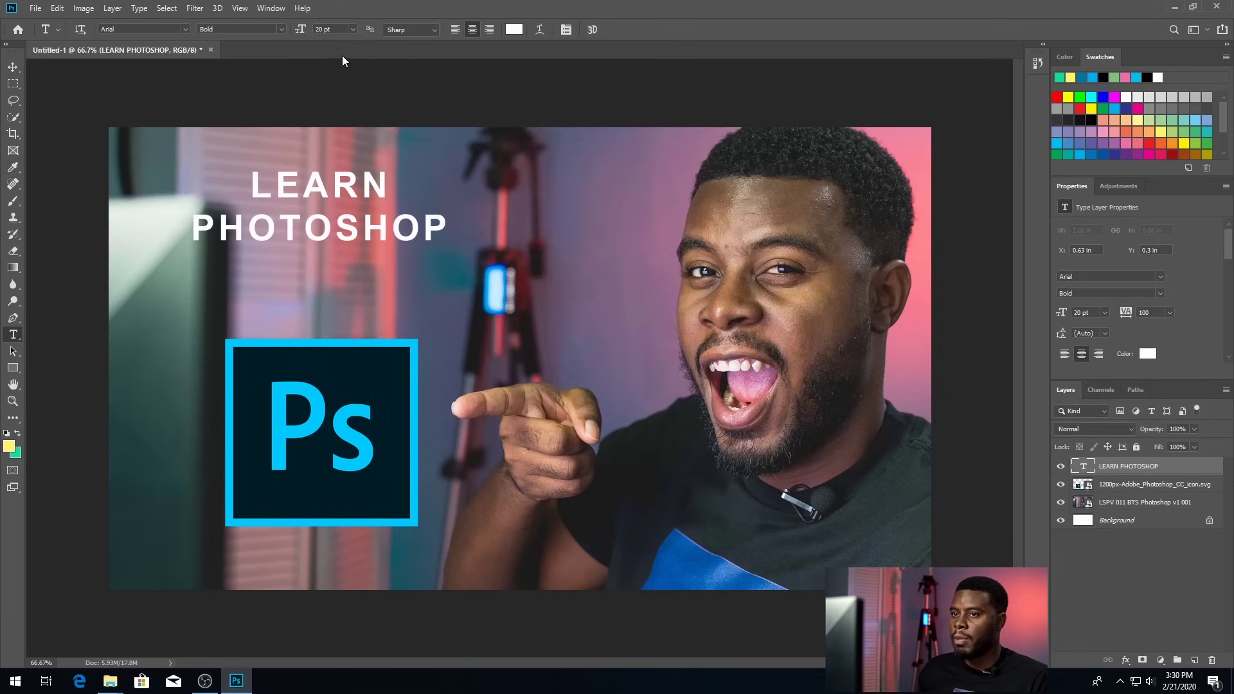
Change the LEARN PHOTOSHOP text font to League Spartan Bold.
click(163, 27)
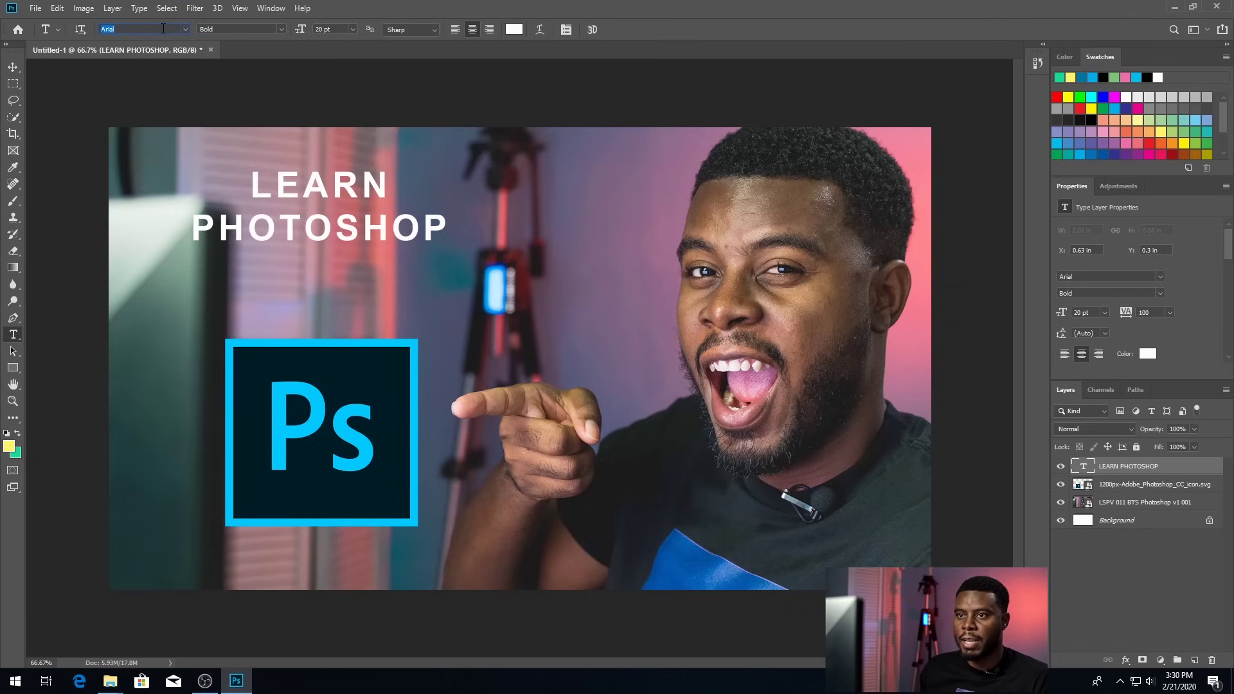
click(185, 29)
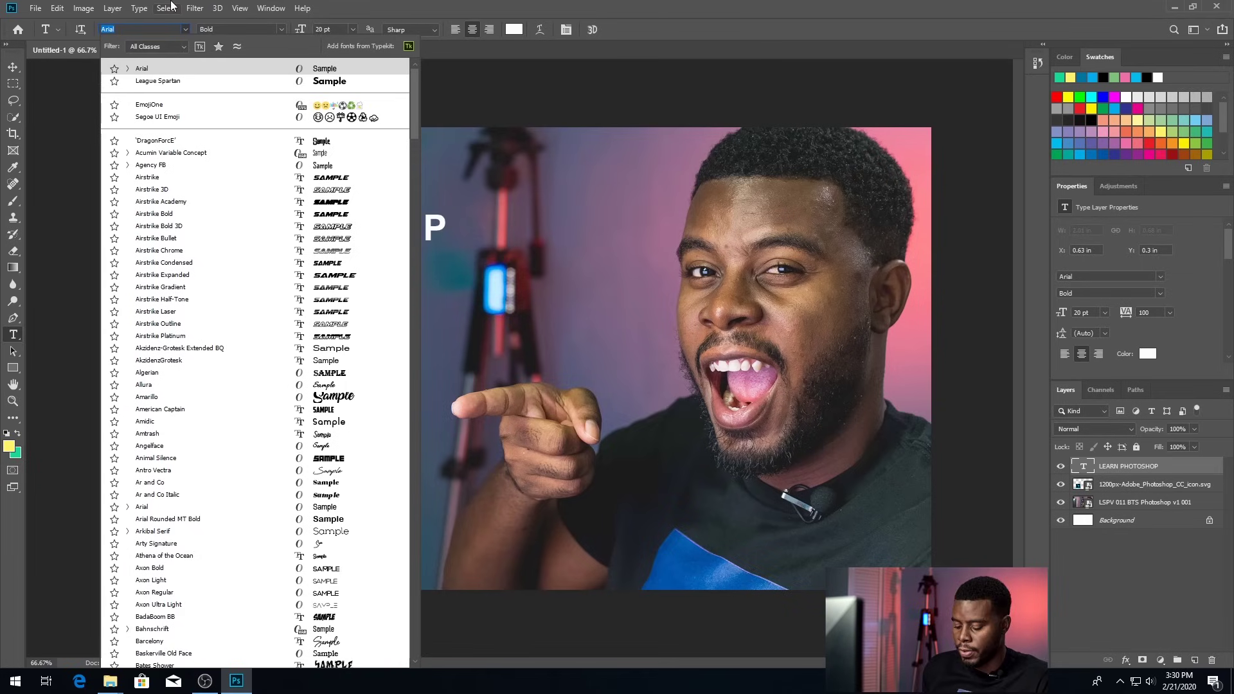
text(league)
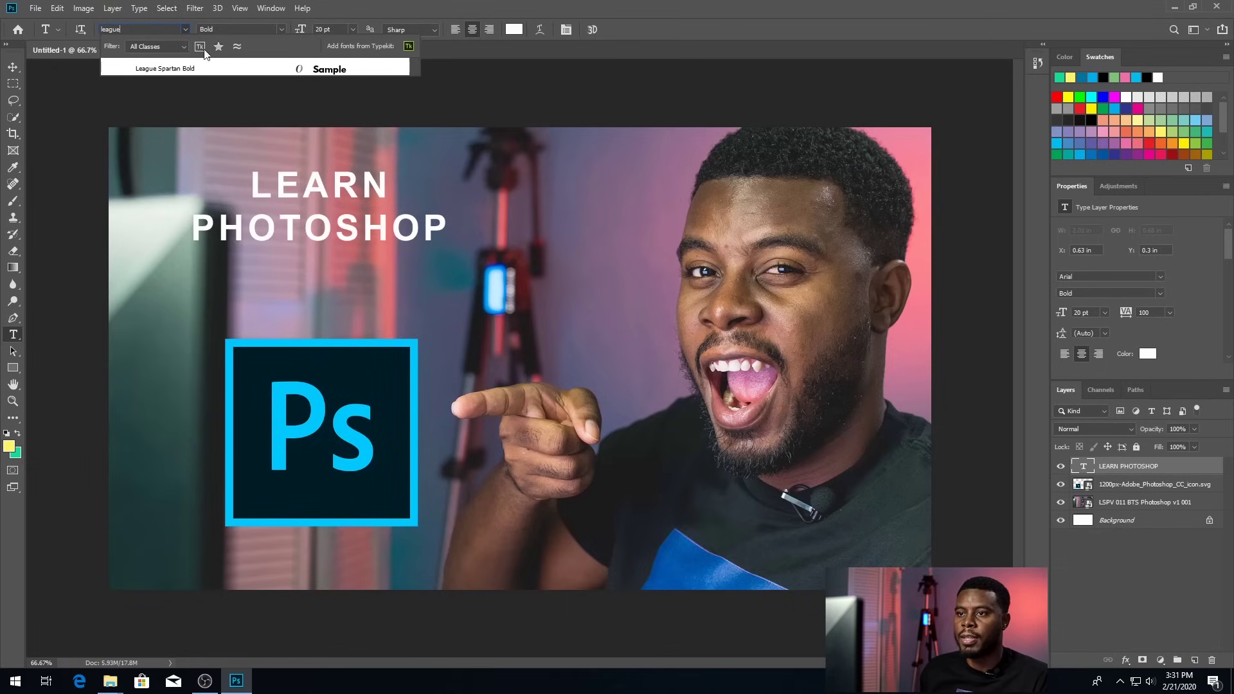
click(191, 66)
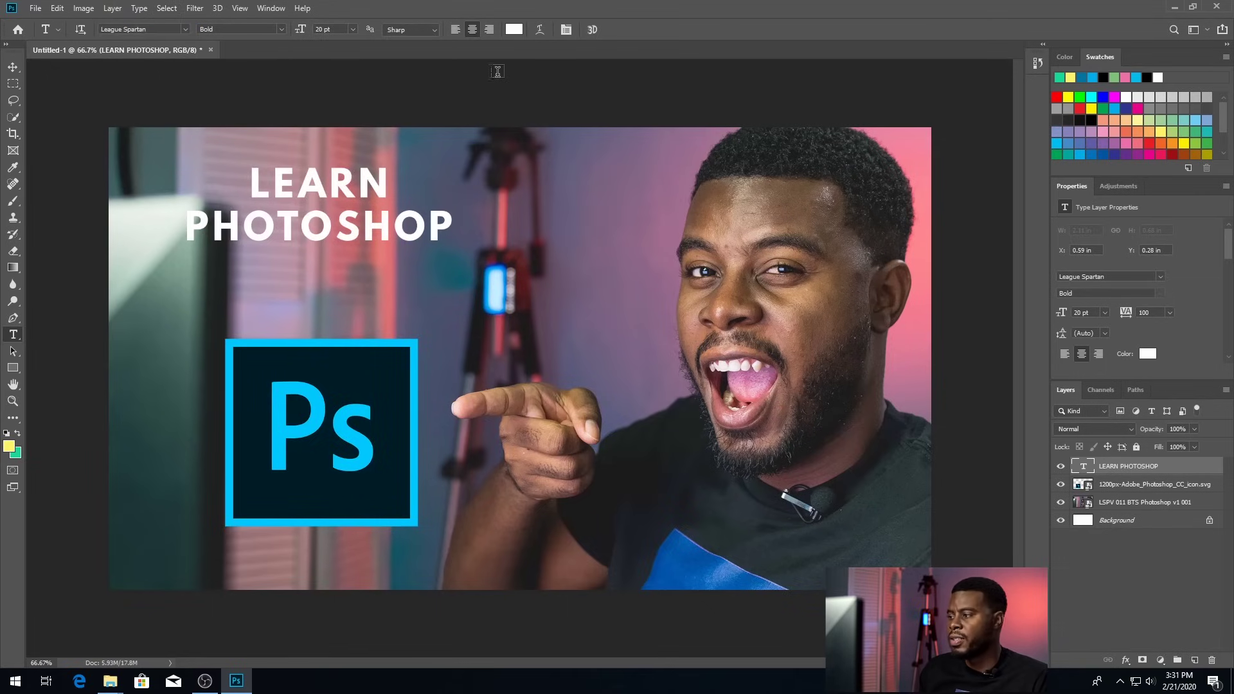
Enlarge all of the LEARN PHOTOSHOP text to 30 pt and commit the edit.
key(v)
double_click(331, 206)
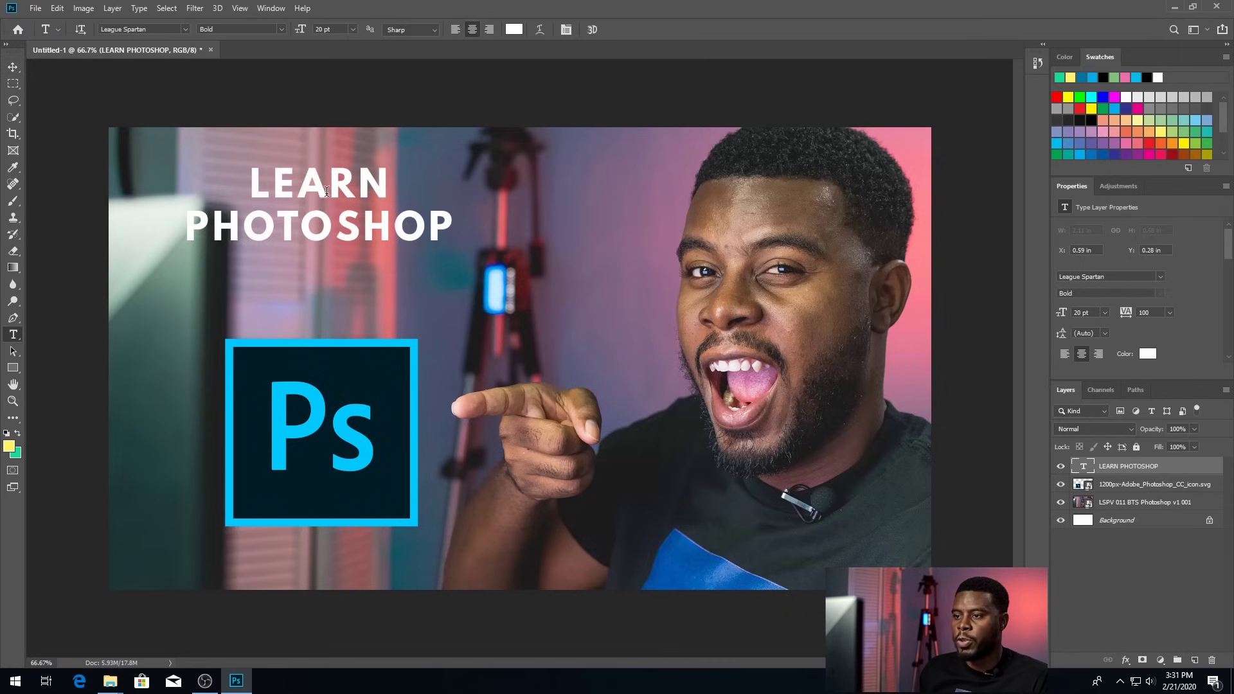
key(ctrl+a)
click(352, 30)
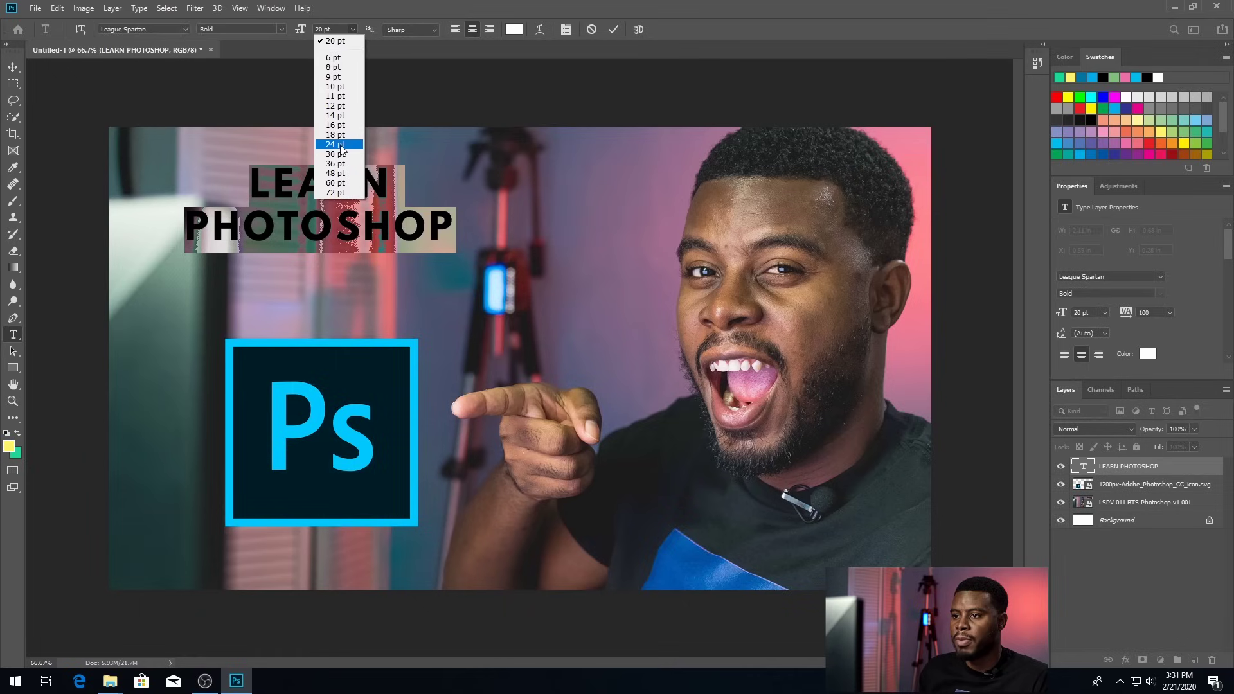
click(336, 144)
click(352, 29)
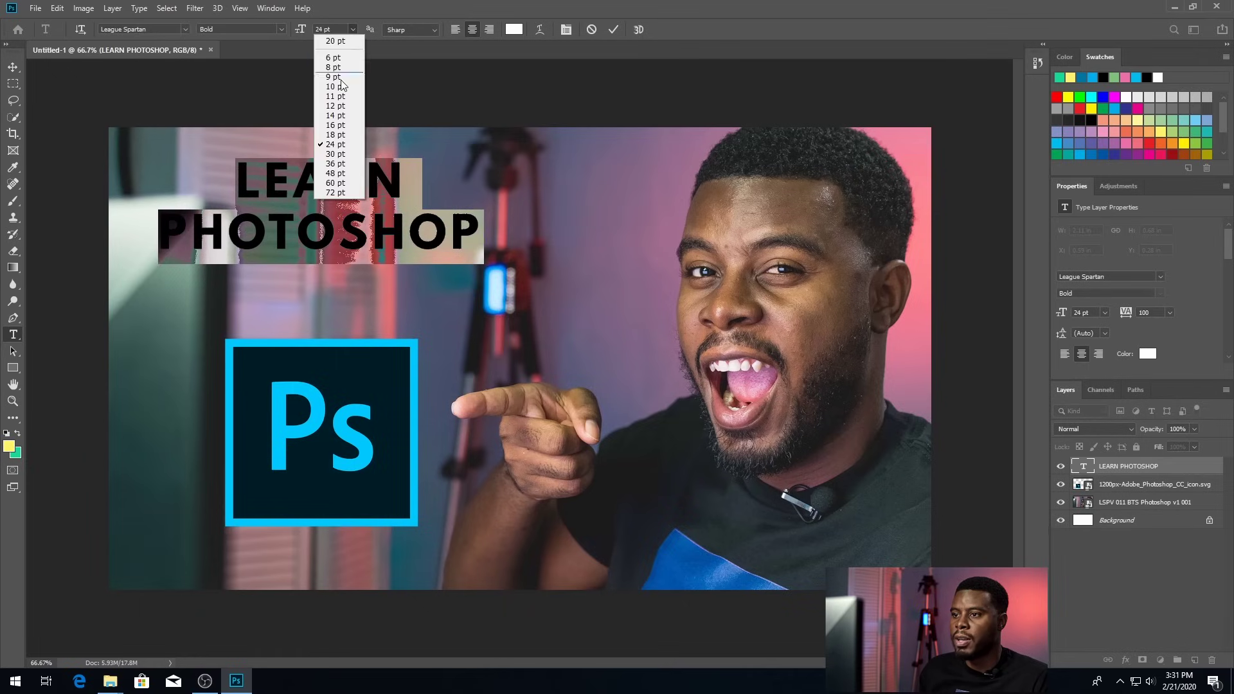
click(332, 154)
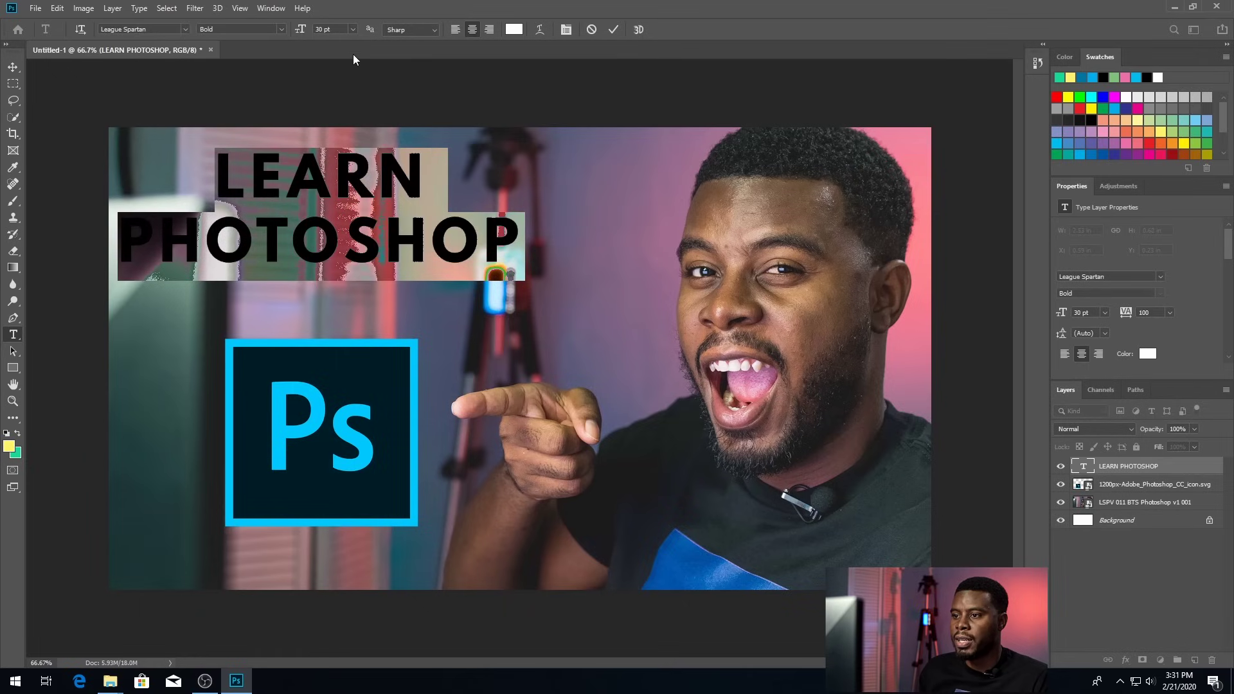
key(ctrl+Return)
Move the LEARN PHOTOSHOP text straight down closer to the Photoshop logo and set its size to 25 pt.
key(v)
drag(392, 196, 392, 241)
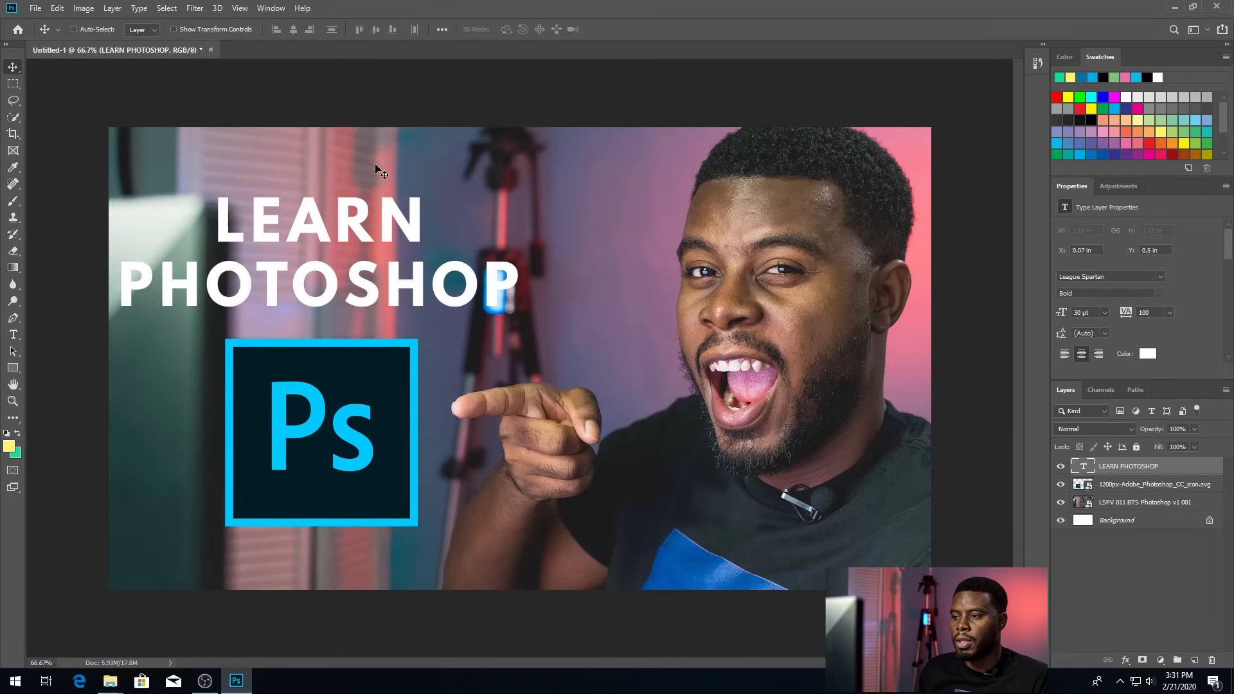
key(t)
scroll(338, 31, down, 4)
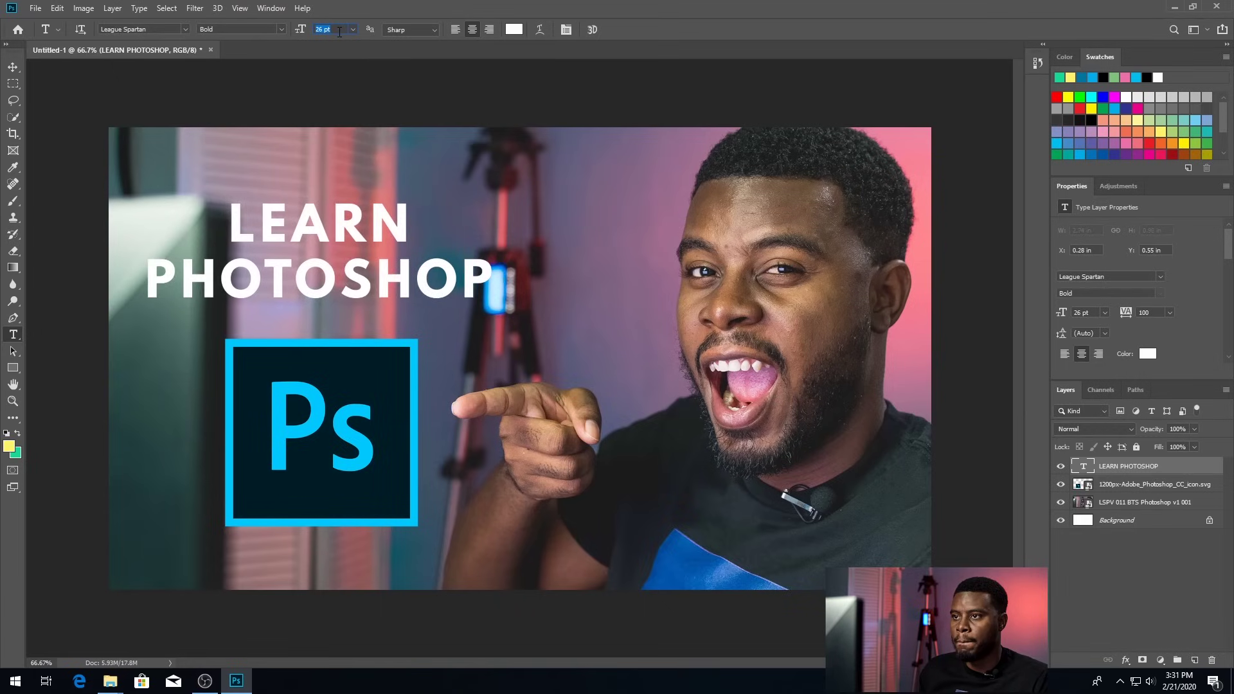
scroll(338, 30, down, 1)
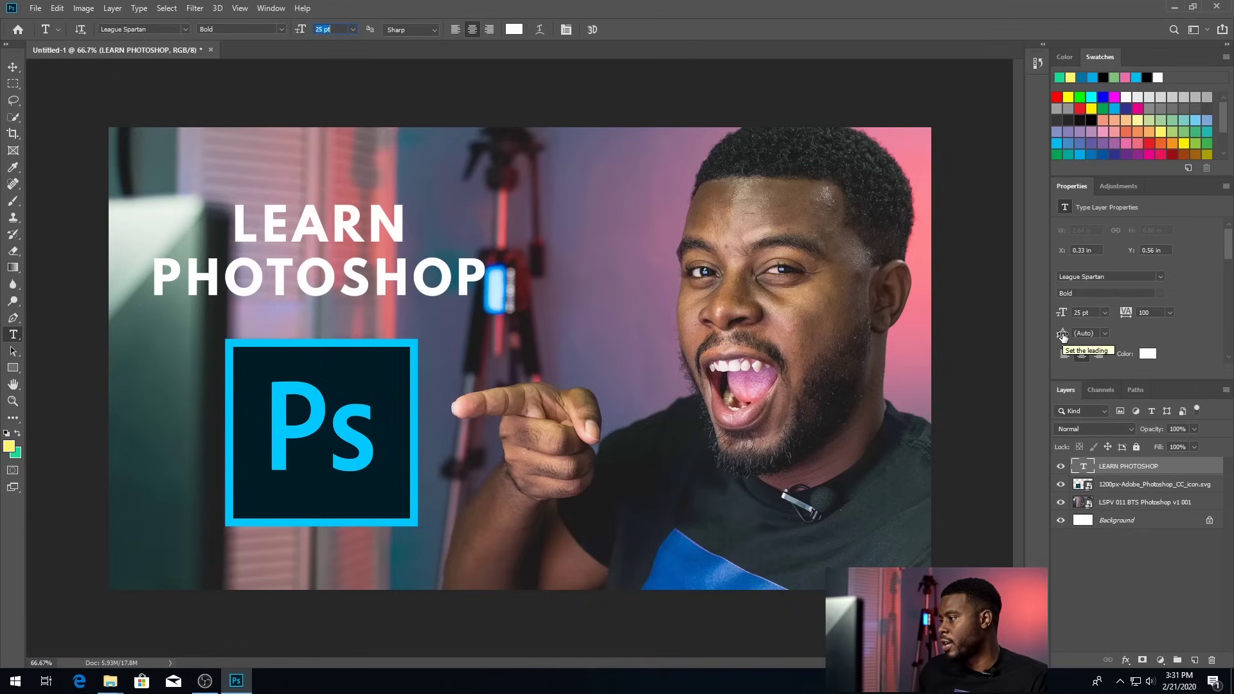
Try leading values of 29 pt, 16 pt and 18 pt on the LEARN PHOTOSHOP text.
click(1097, 333)
text(30.24)
key(Return)
key(Down)
click(1104, 334)
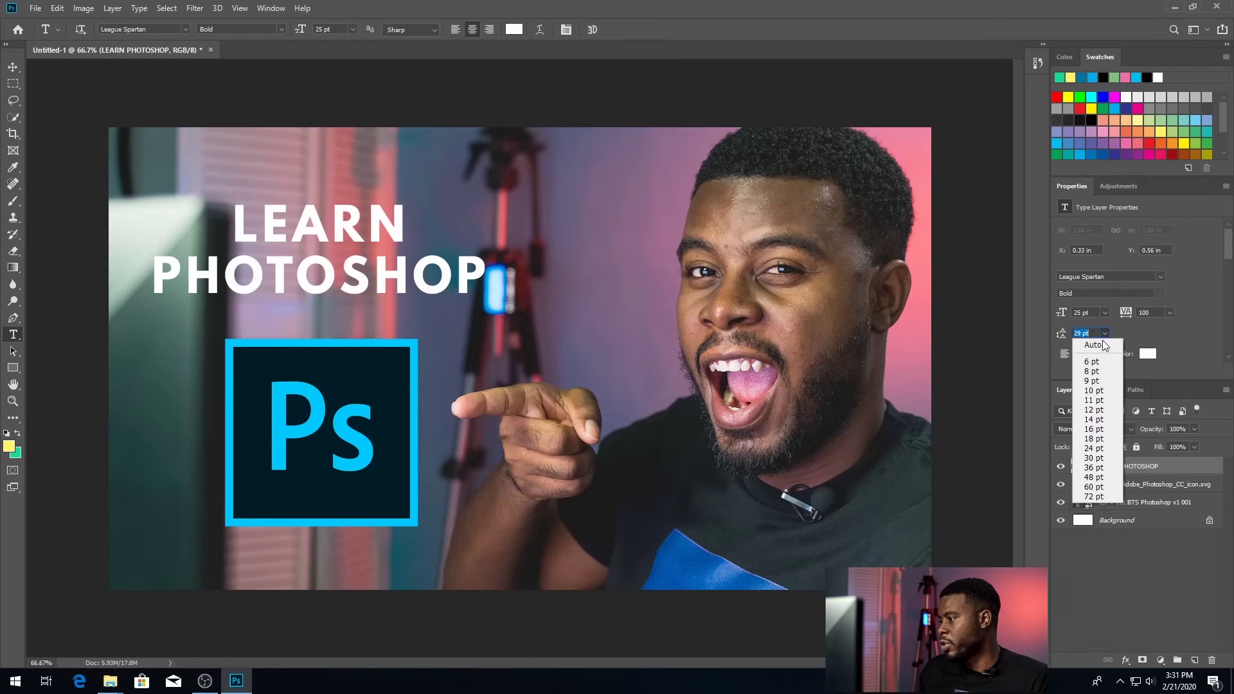
click(1099, 429)
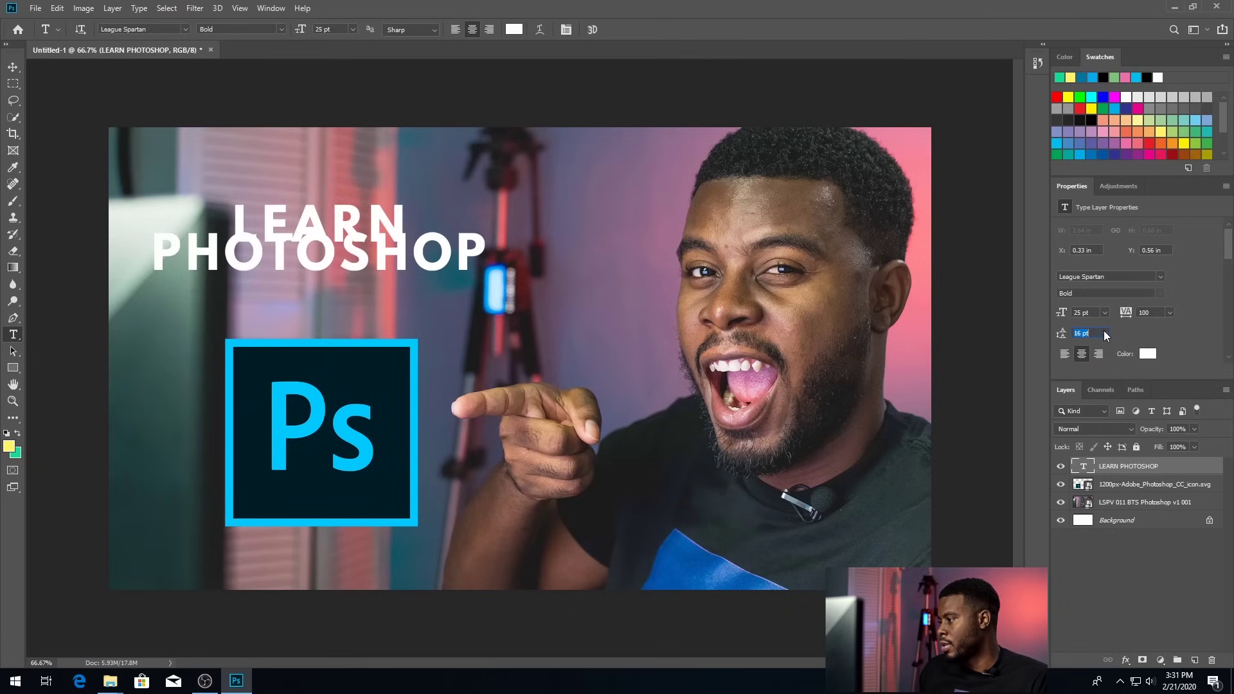
click(1106, 333)
click(1102, 442)
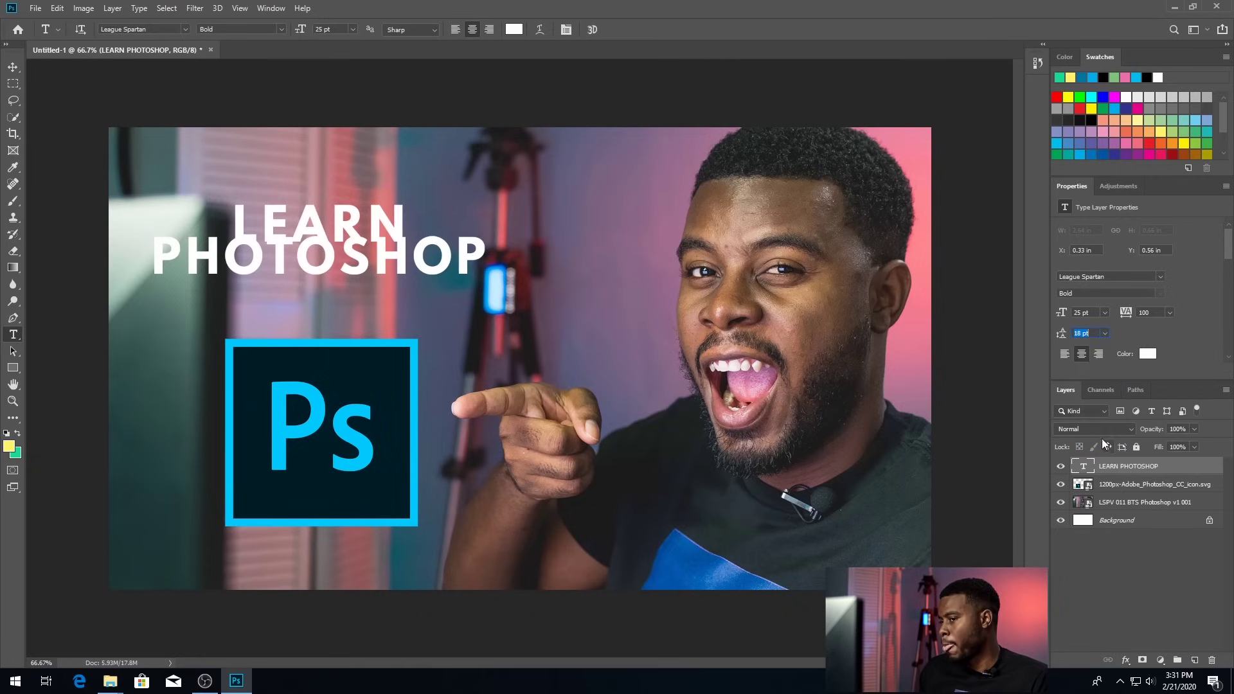
Set the leading of the LEARN PHOTOSHOP text to 26 pt.
click(1106, 333)
click(1104, 460)
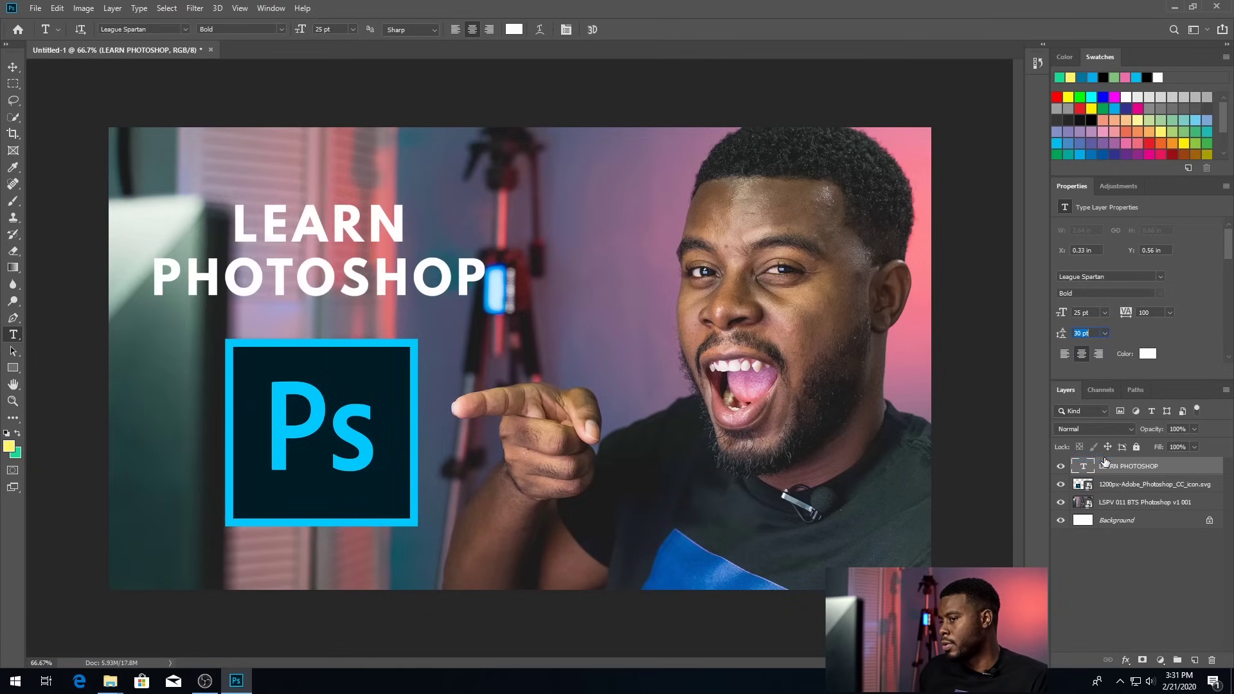
key(Down)
key(Down)
key(Down)
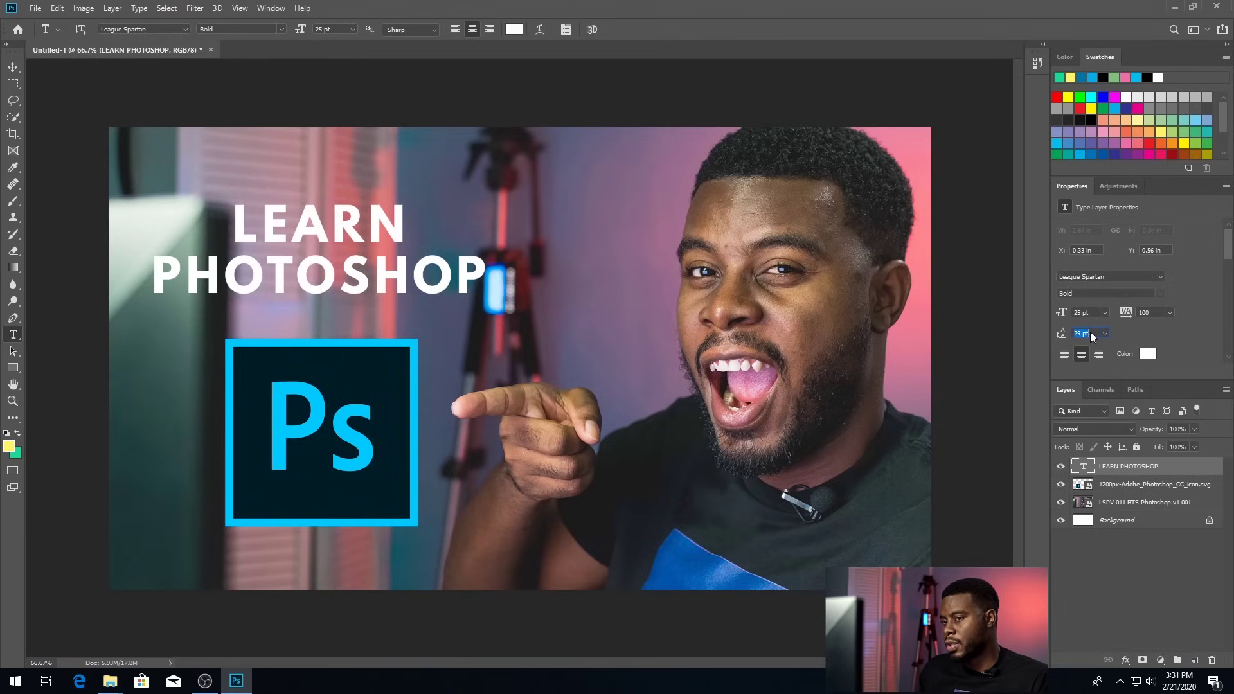
key(Down)
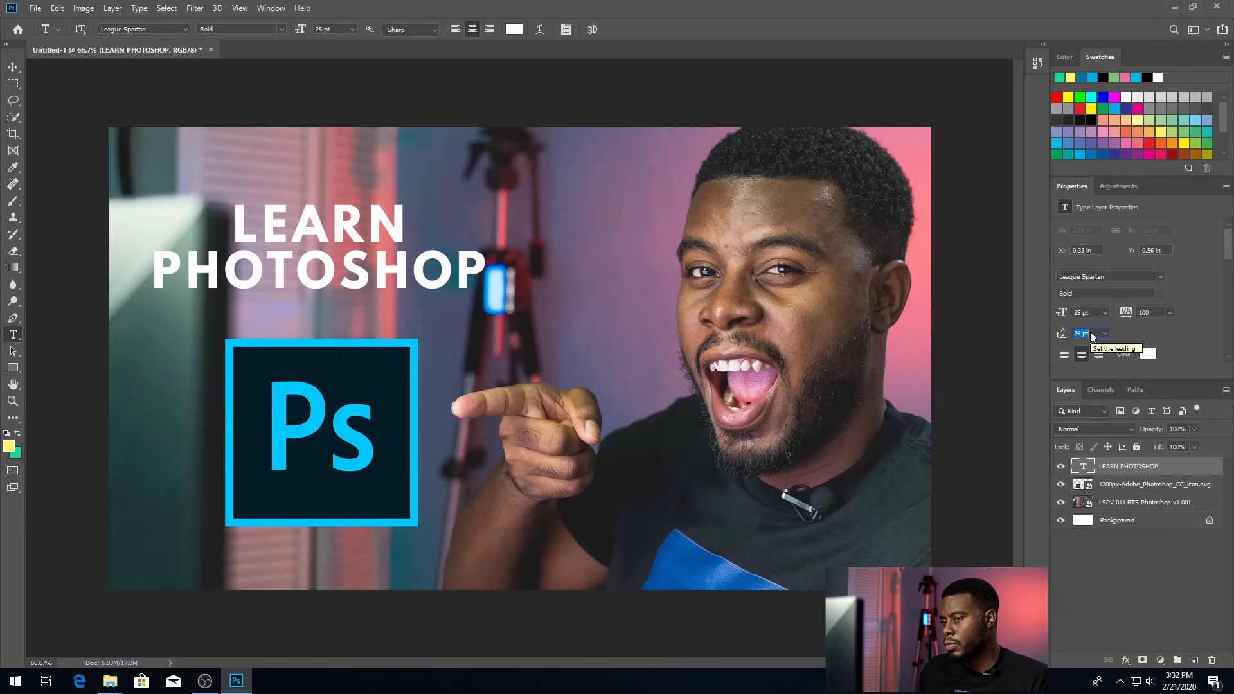
key(Return)
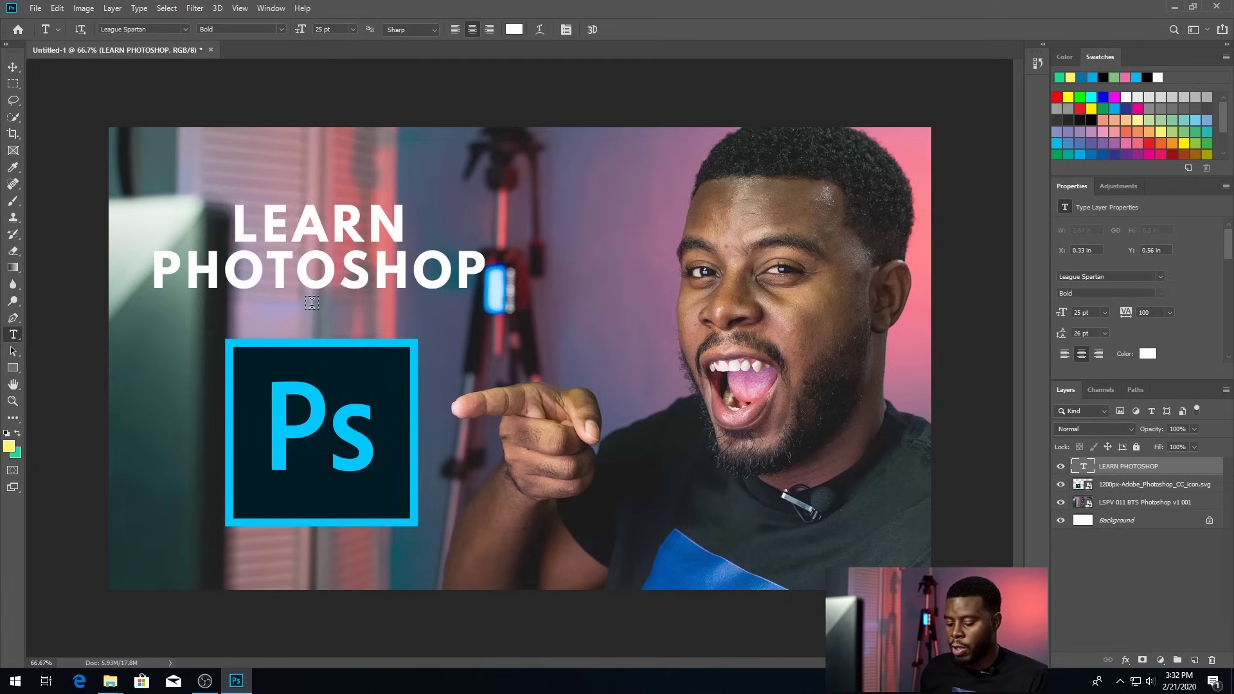
Draw a dark blue (003471) rectangle about 860 × 242 px over the LEARN PHOTOSHOP text and move its layer beneath the text layer.
key(u)
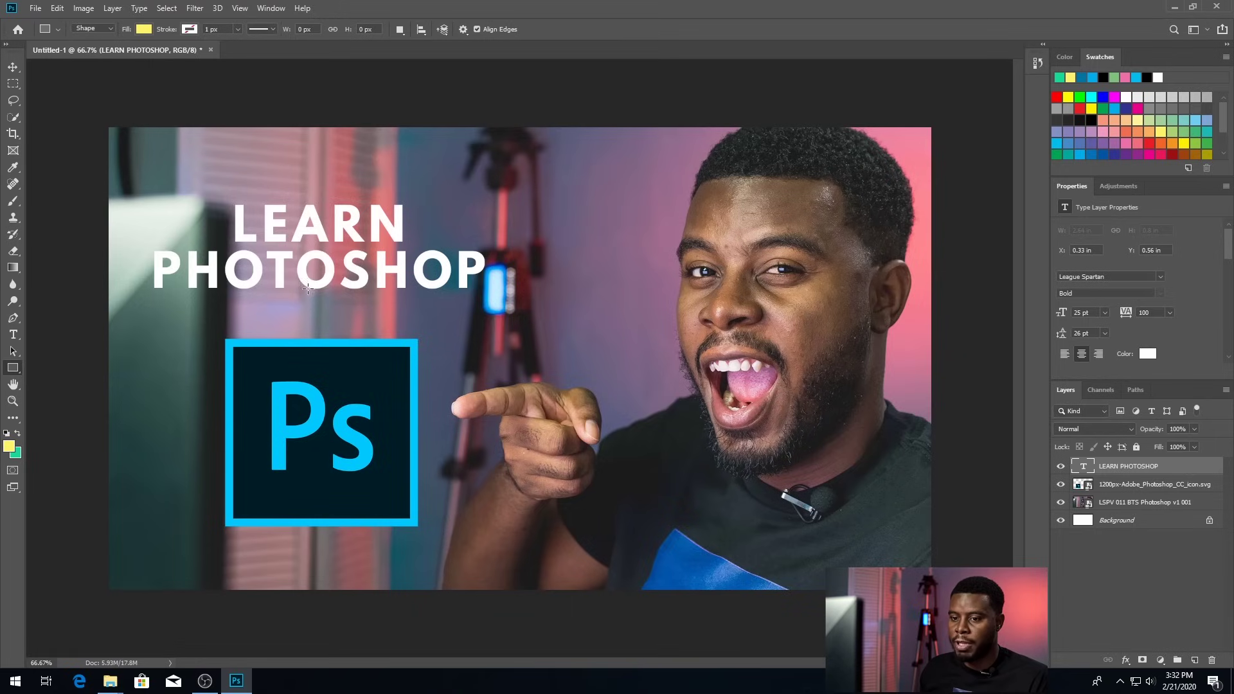
key(t)
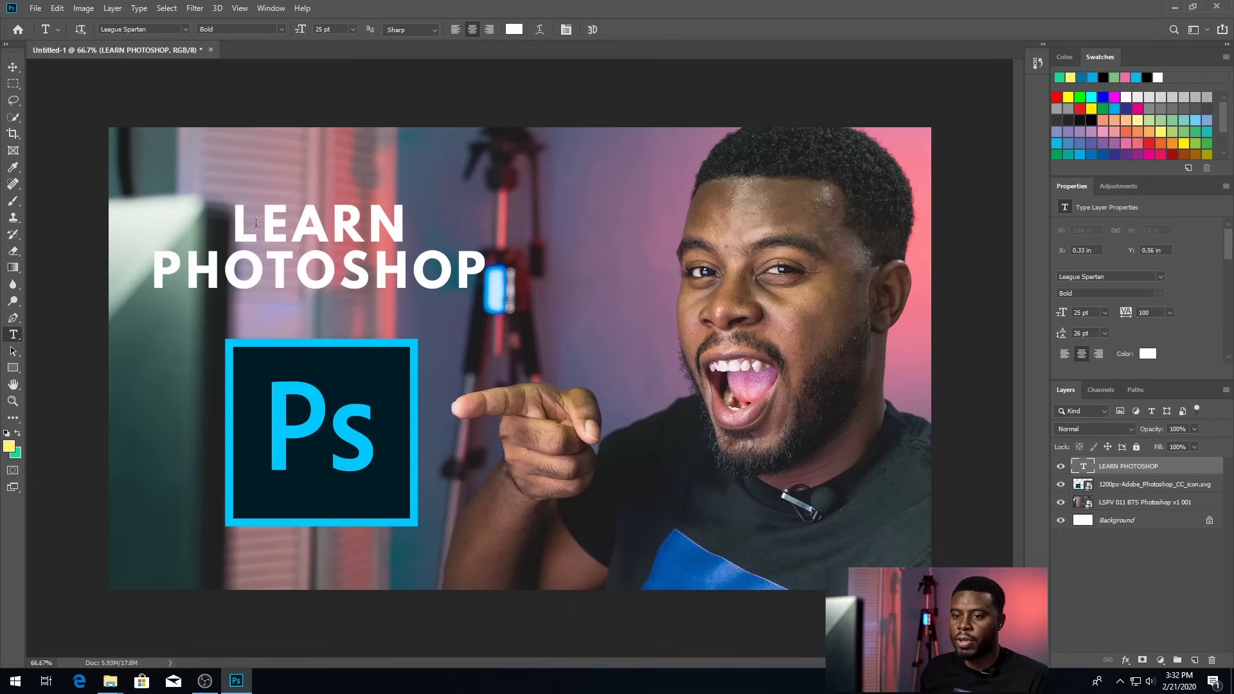
click(12, 369)
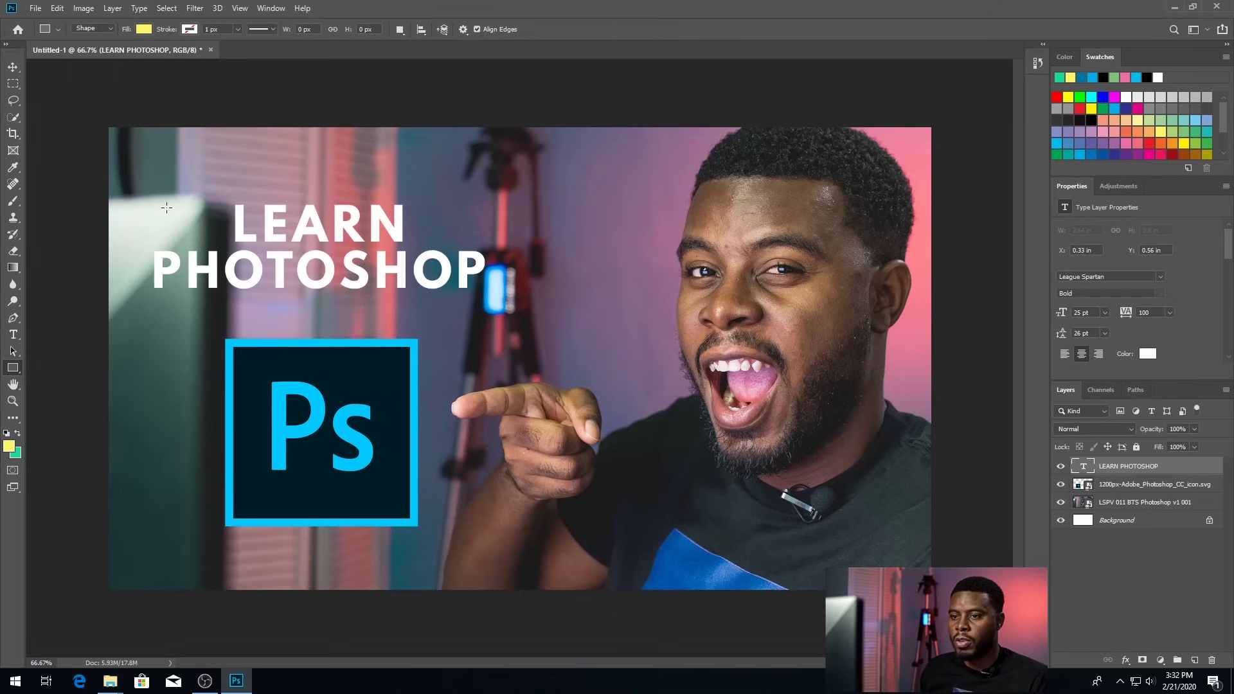
click(144, 30)
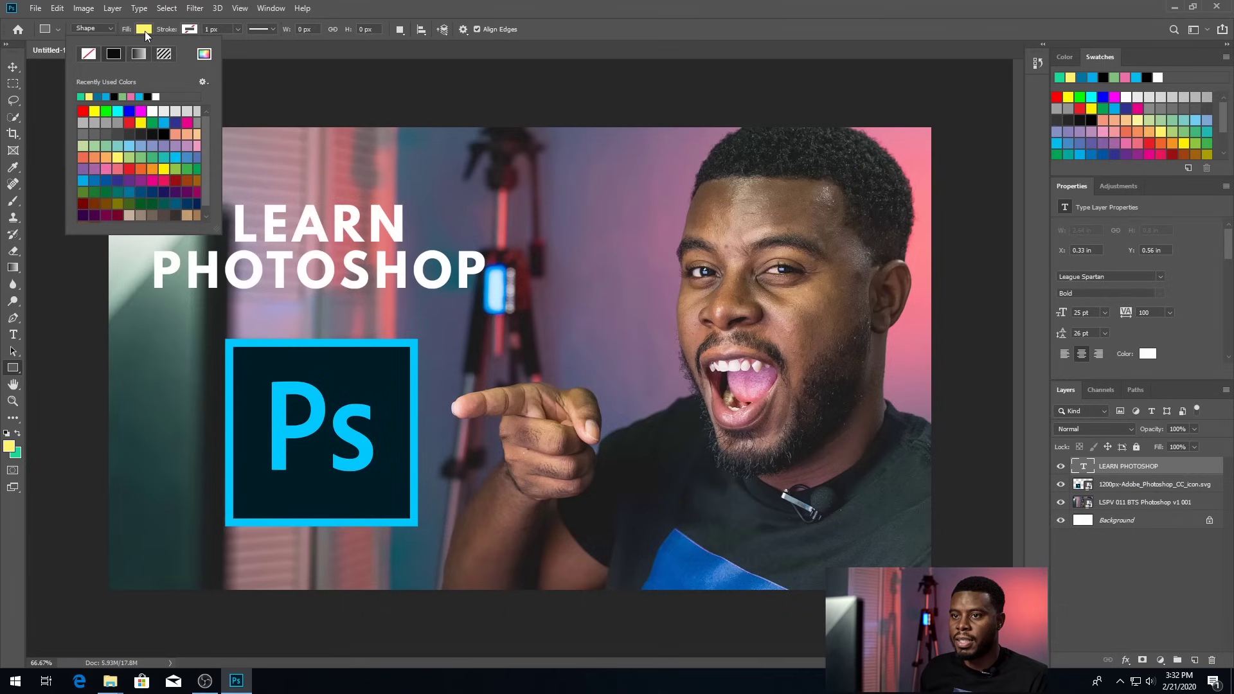
click(189, 203)
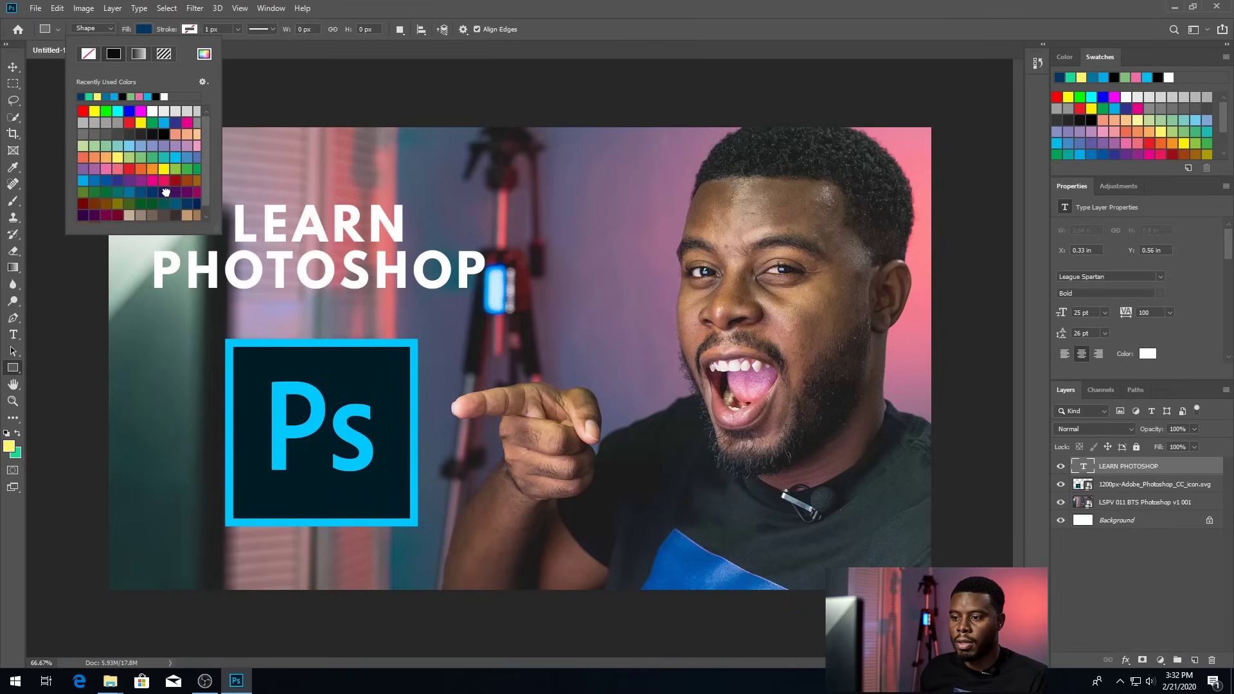
click(166, 192)
click(154, 192)
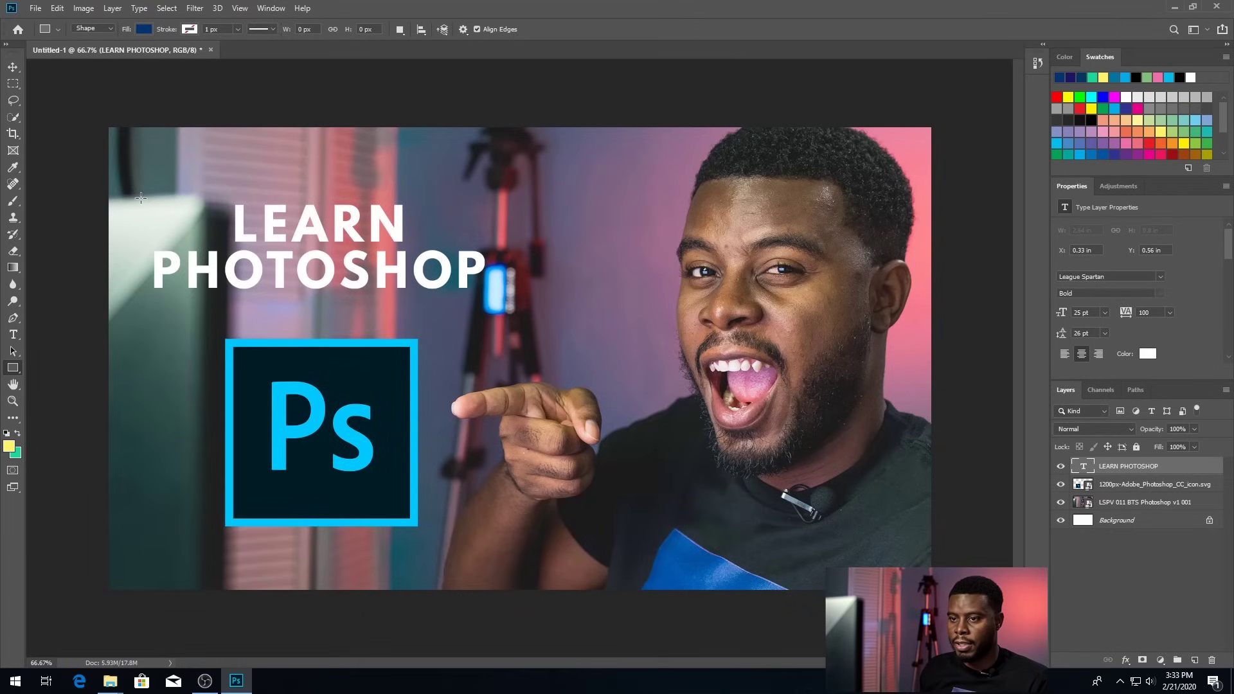
drag(141, 198, 509, 301)
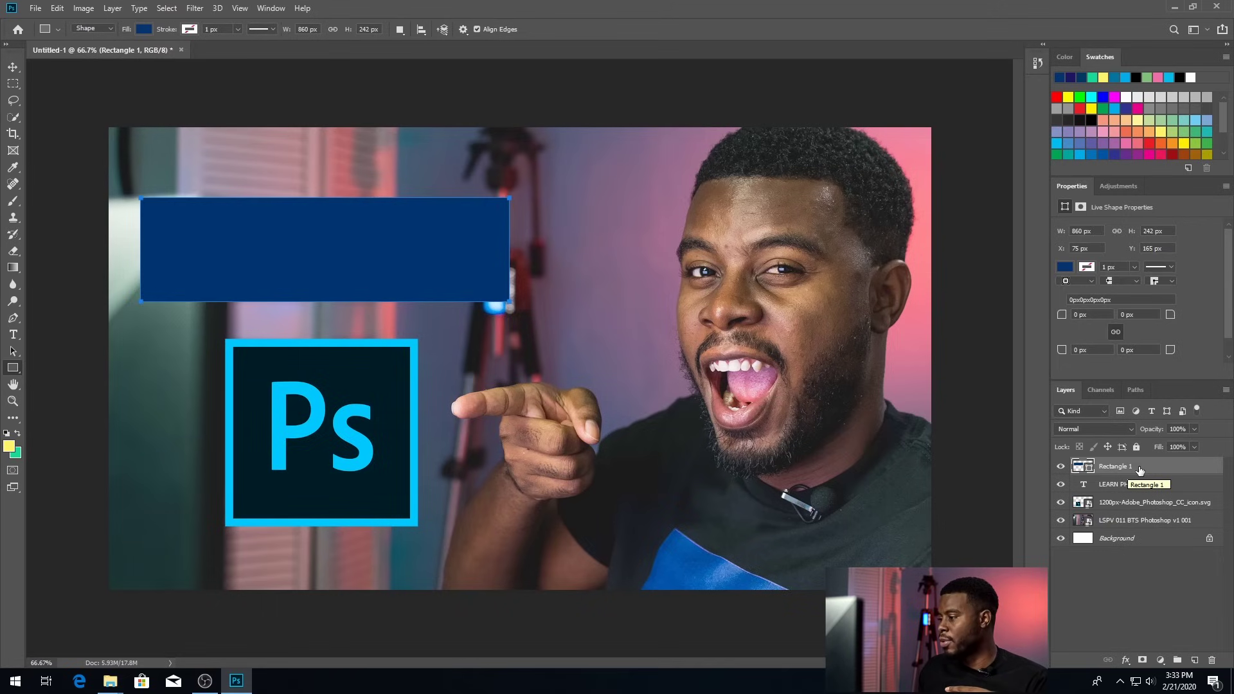
drag(1136, 469, 1144, 490)
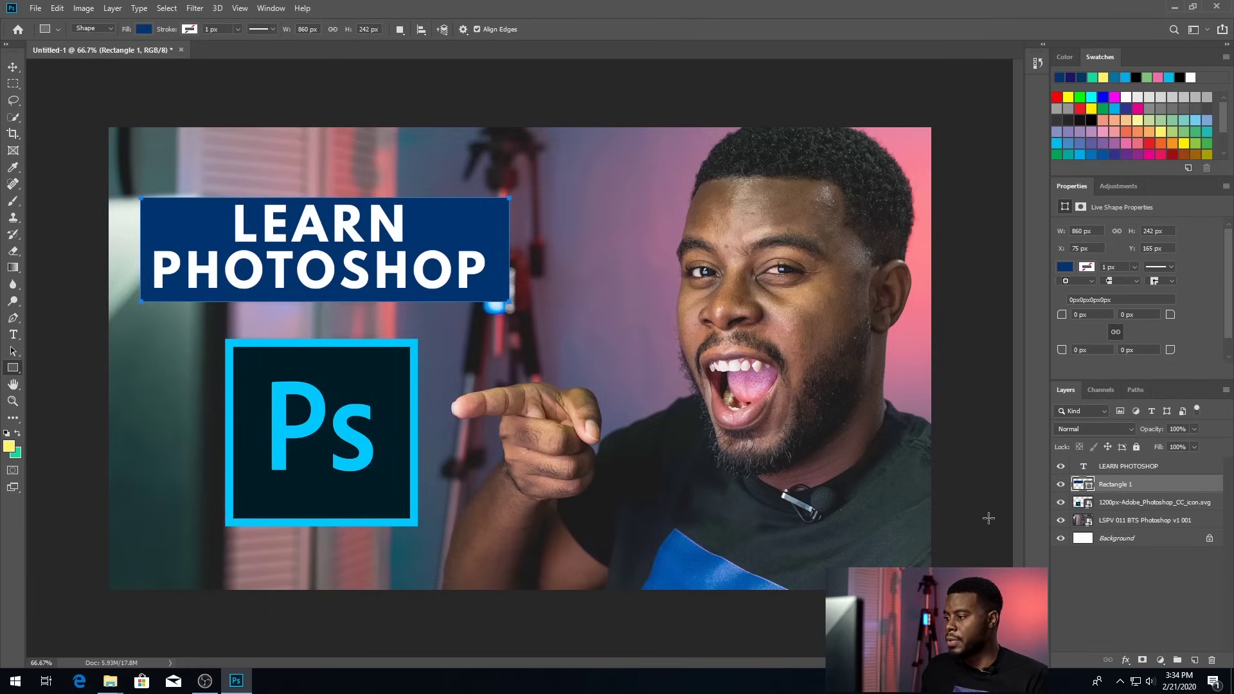
Recolor the rectangle to 001d26 by sampling the dark background of the Photoshop logo, after trying other colors from the image.
double_click(1089, 489)
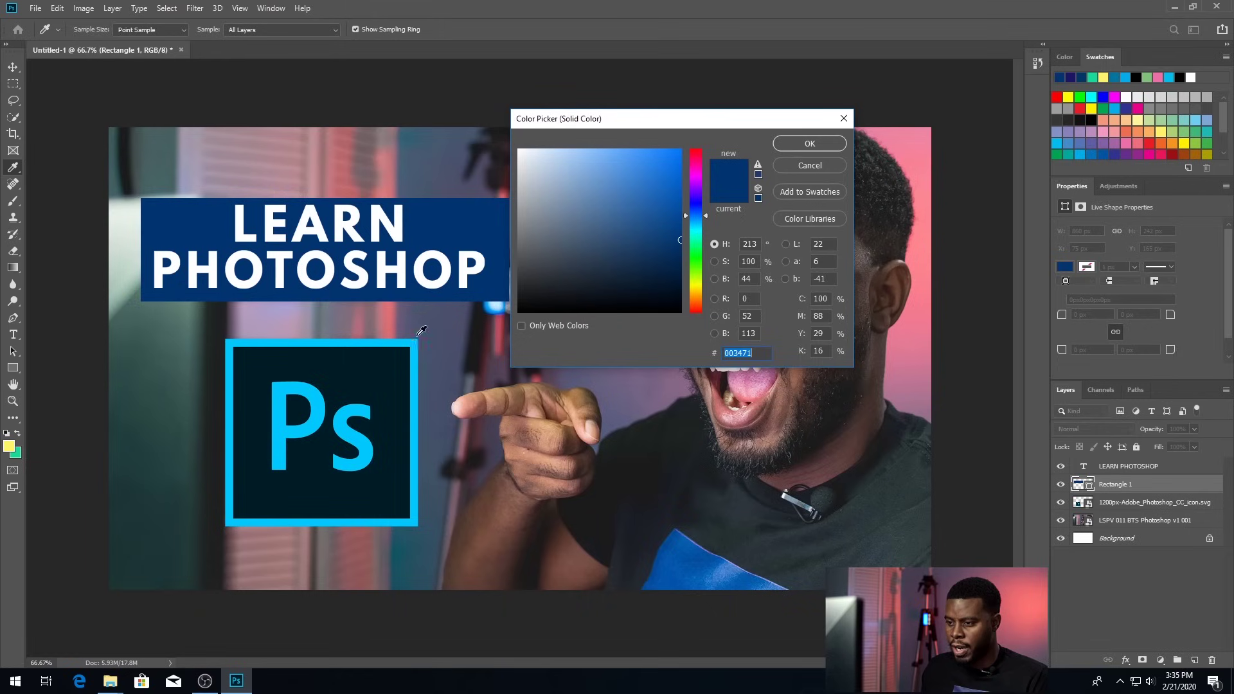
click(384, 367)
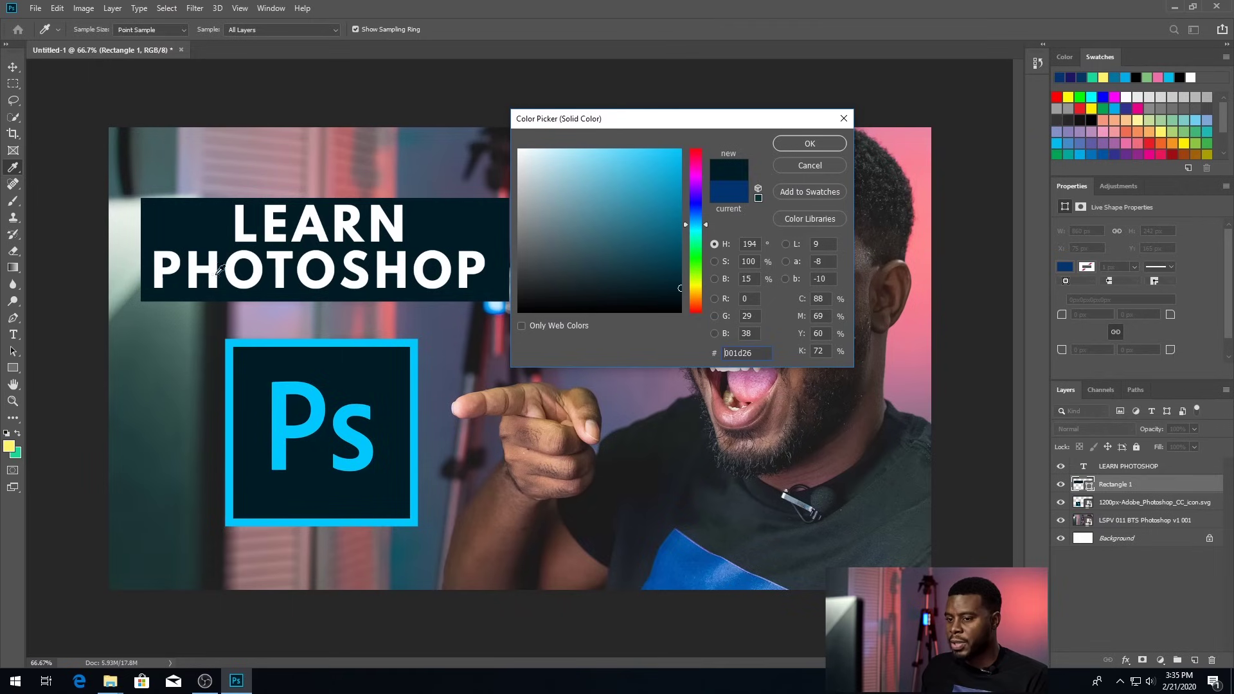
click(173, 341)
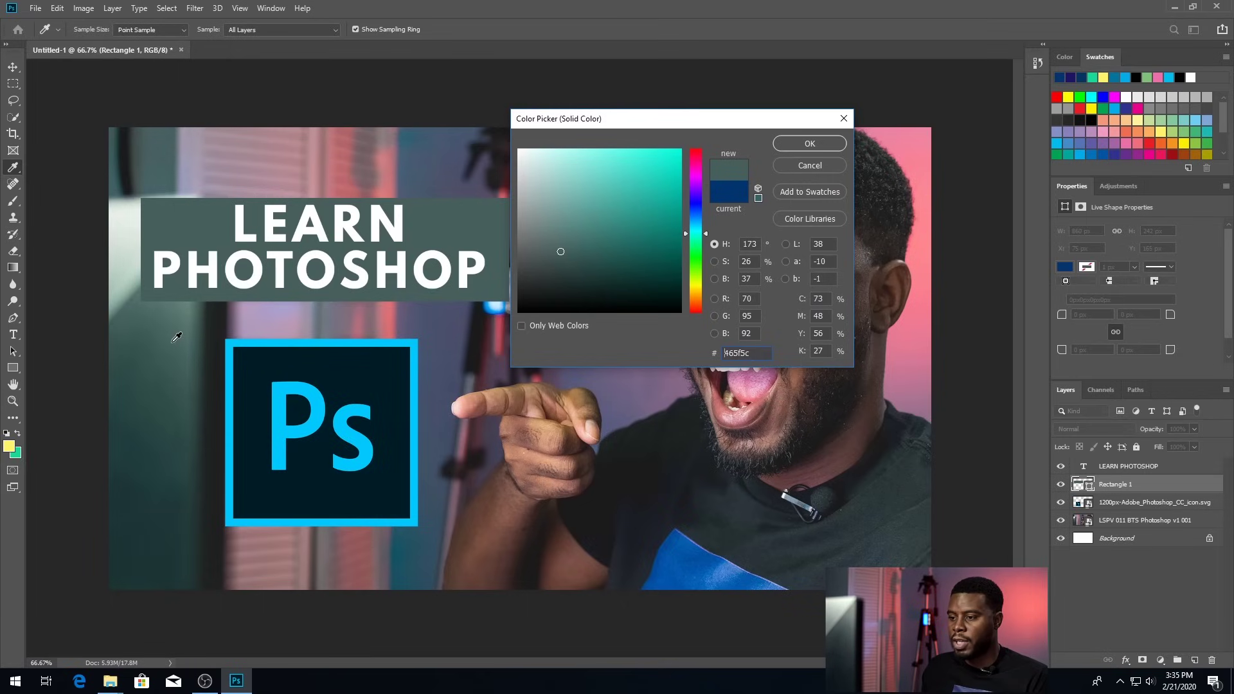
click(695, 548)
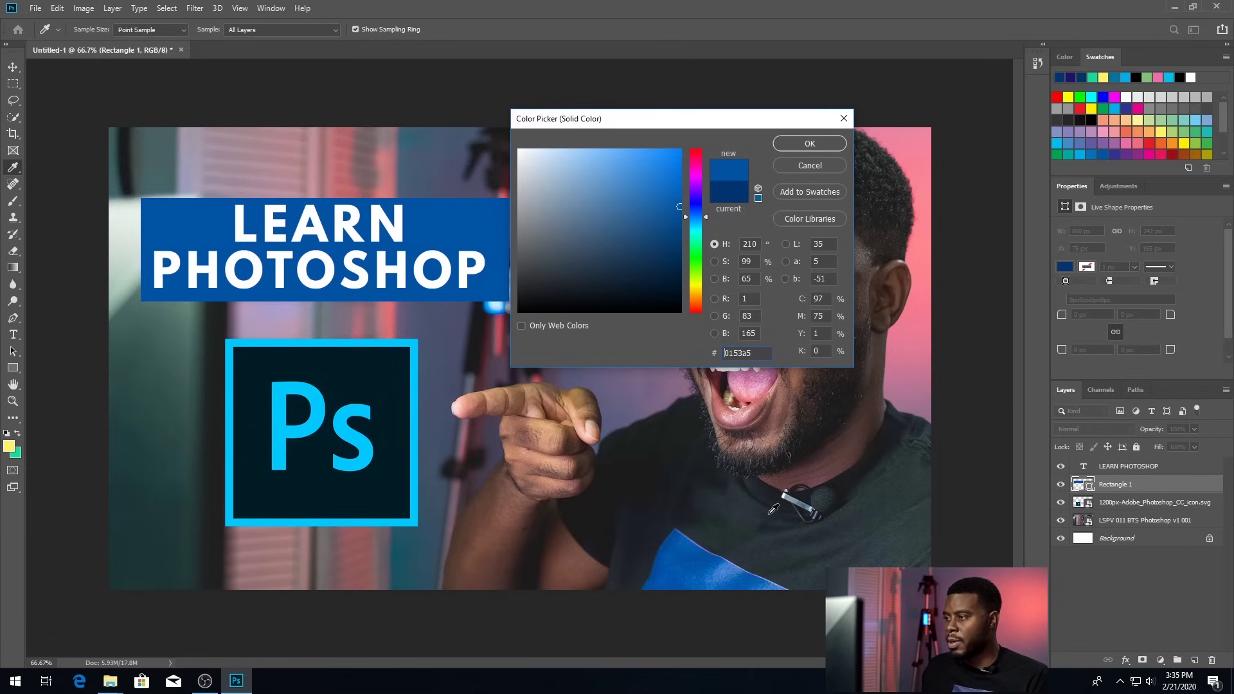
click(921, 150)
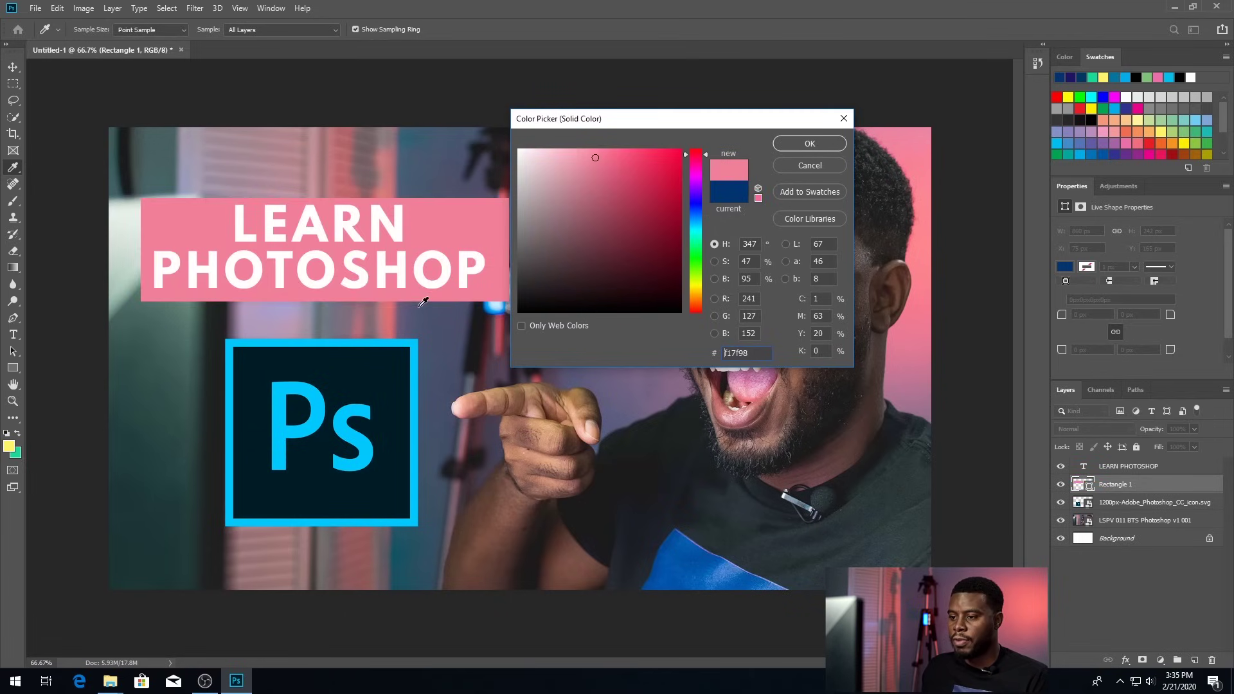
click(375, 368)
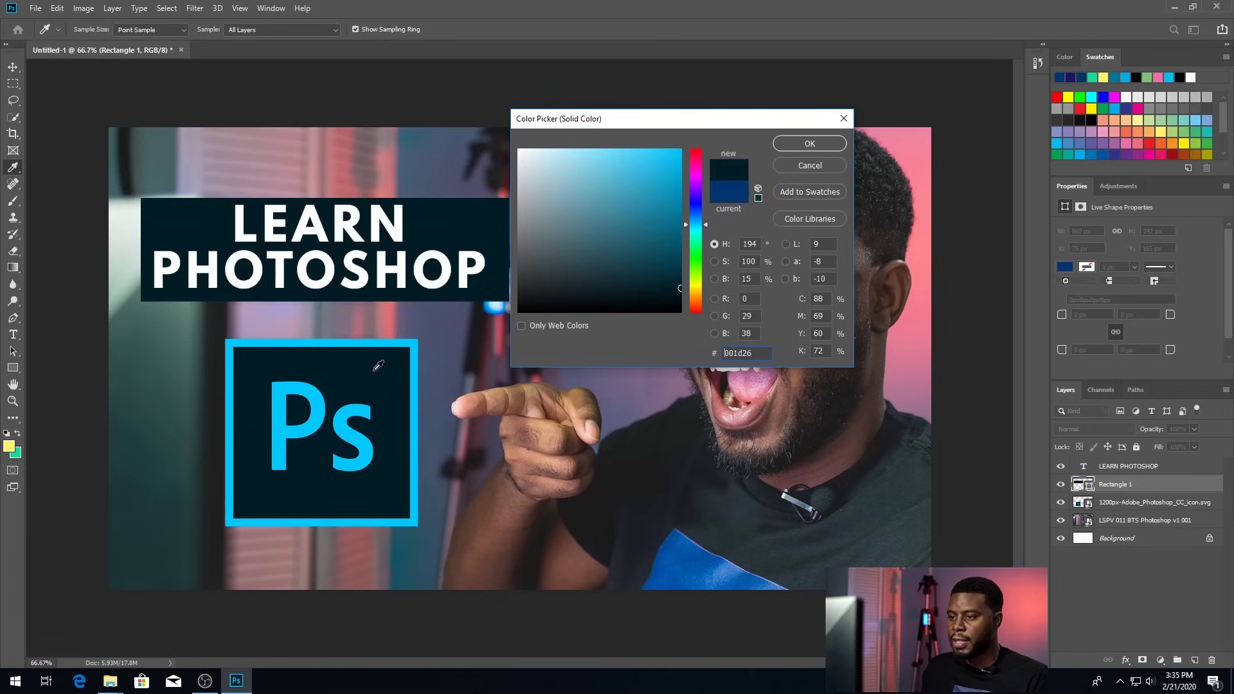
click(809, 143)
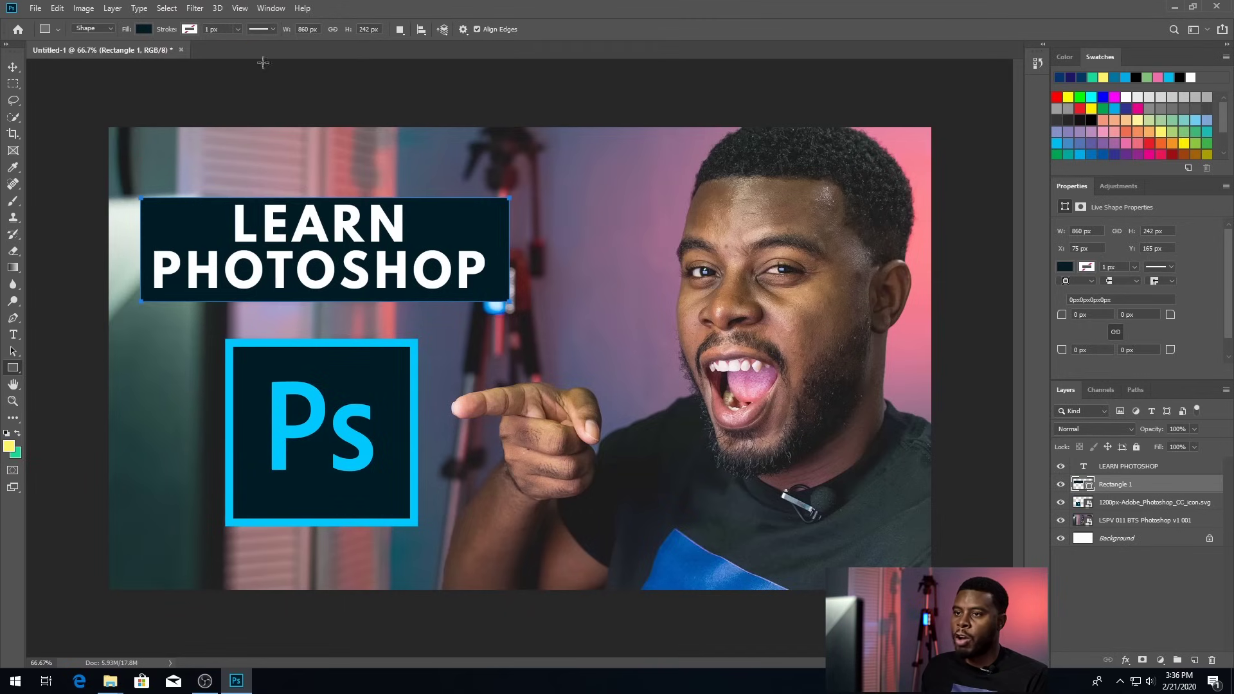
Give the rectangle behind the LEARN PHOTOSHOP text a light blue stroke 15 px wide.
click(191, 29)
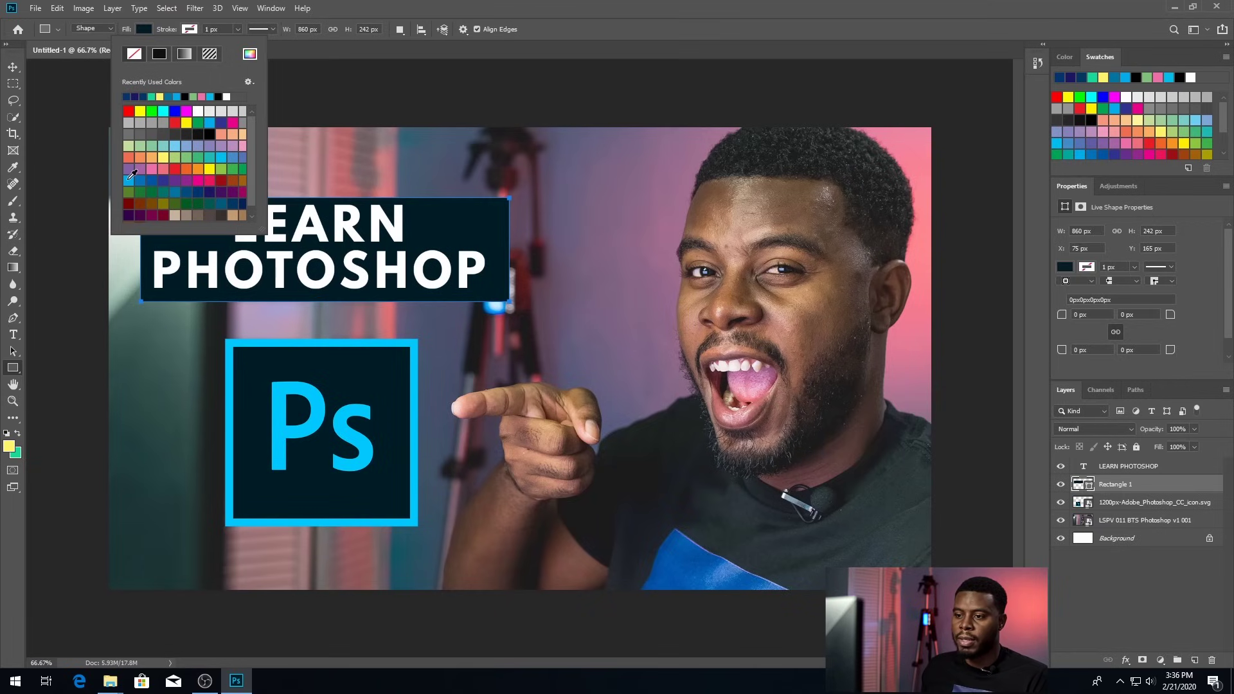
scroll(133, 173, down, 1)
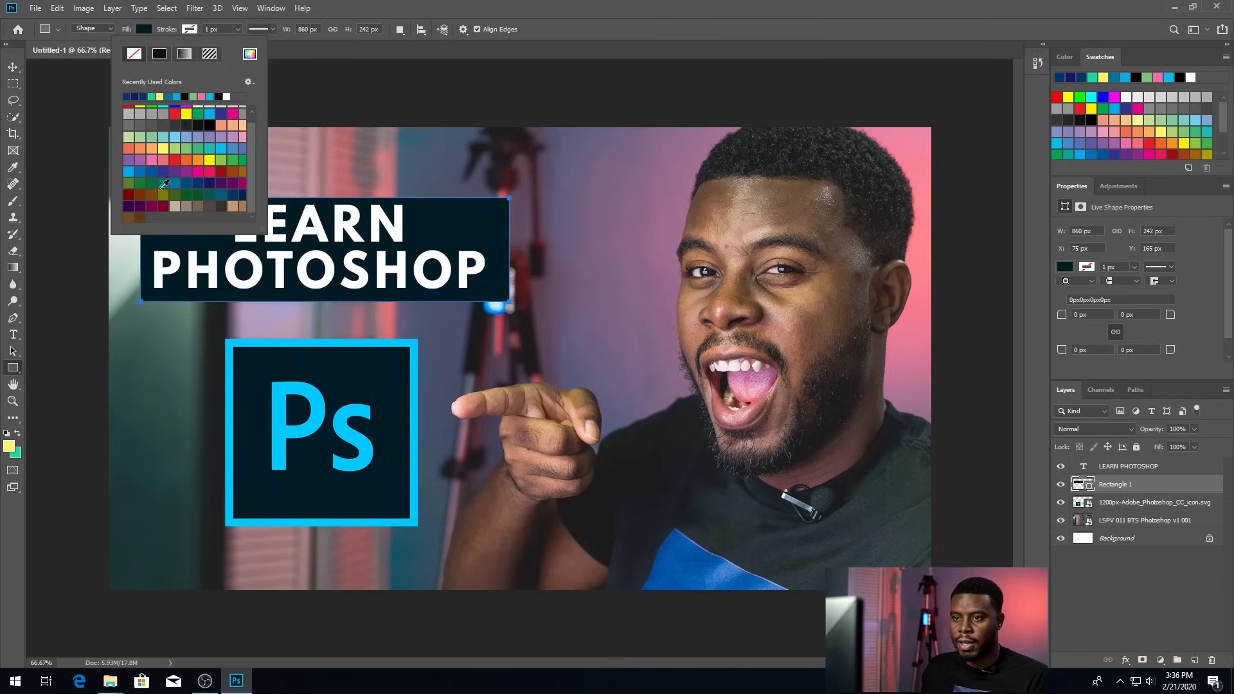
click(129, 170)
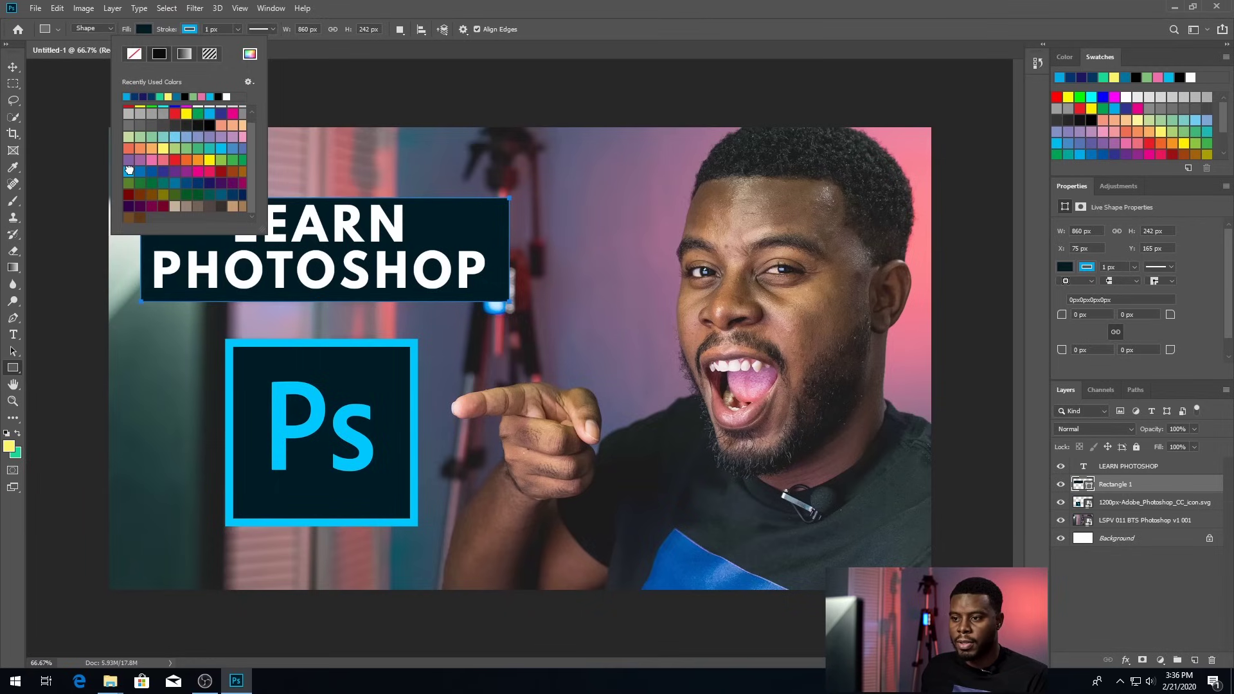
click(356, 9)
drag(222, 29, 187, 28)
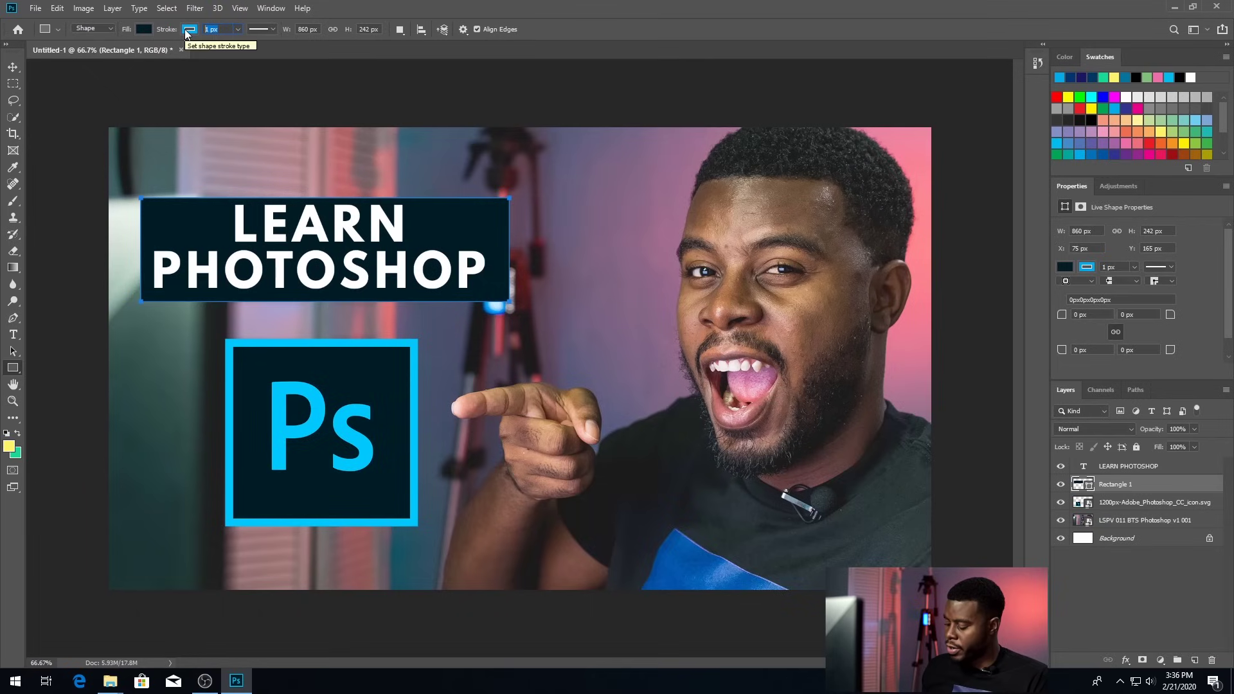
text(15)
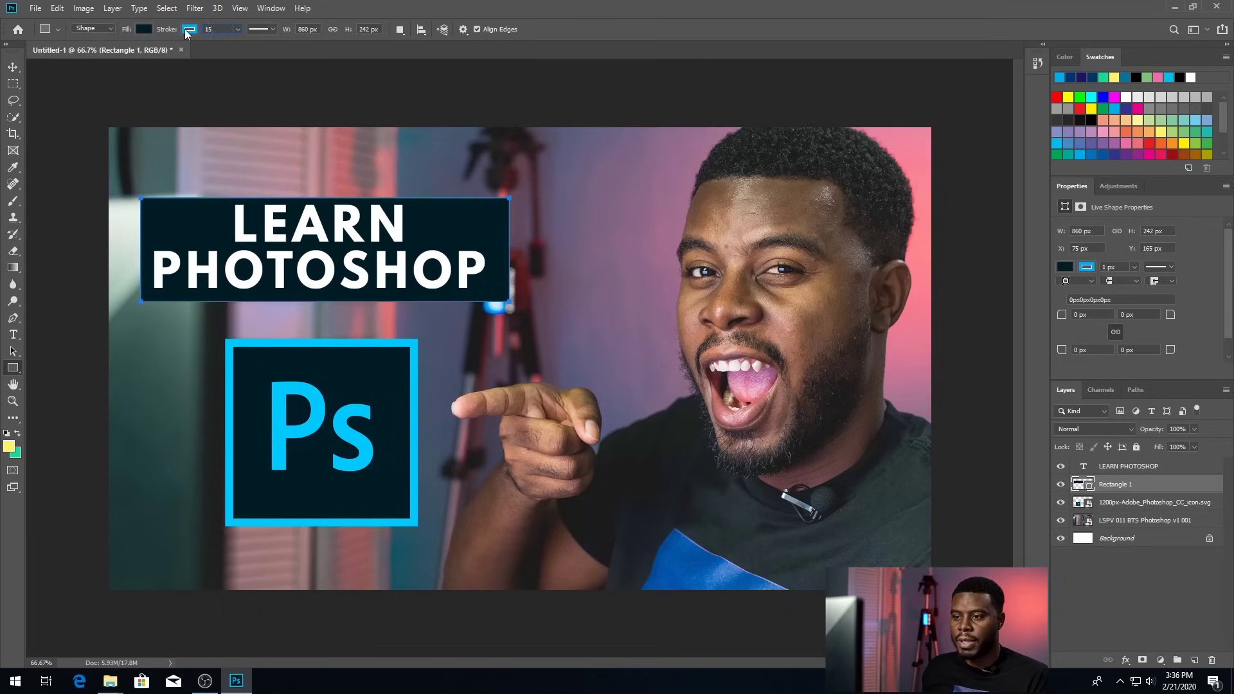
key(Return)
Enlarge the rectangle behind the LEARN PHOTOSHOP text to about 923 × 266 px, extending it mainly rightward and downward.
key(v)
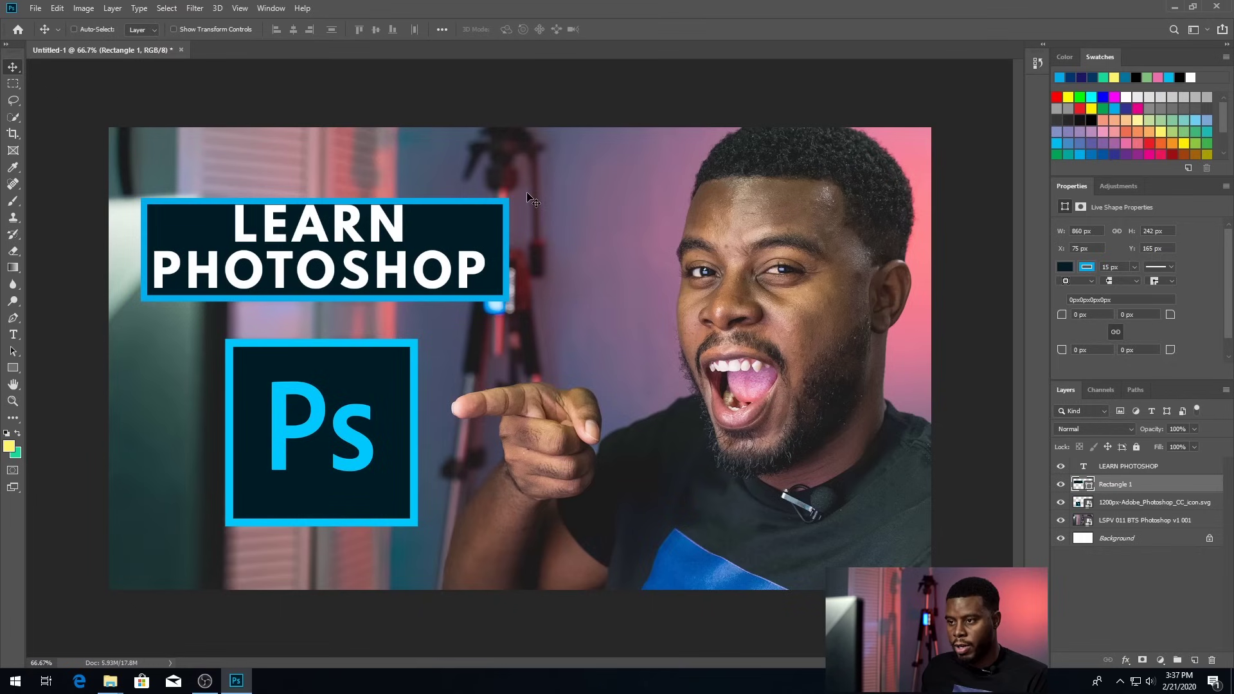
key(ctrl)
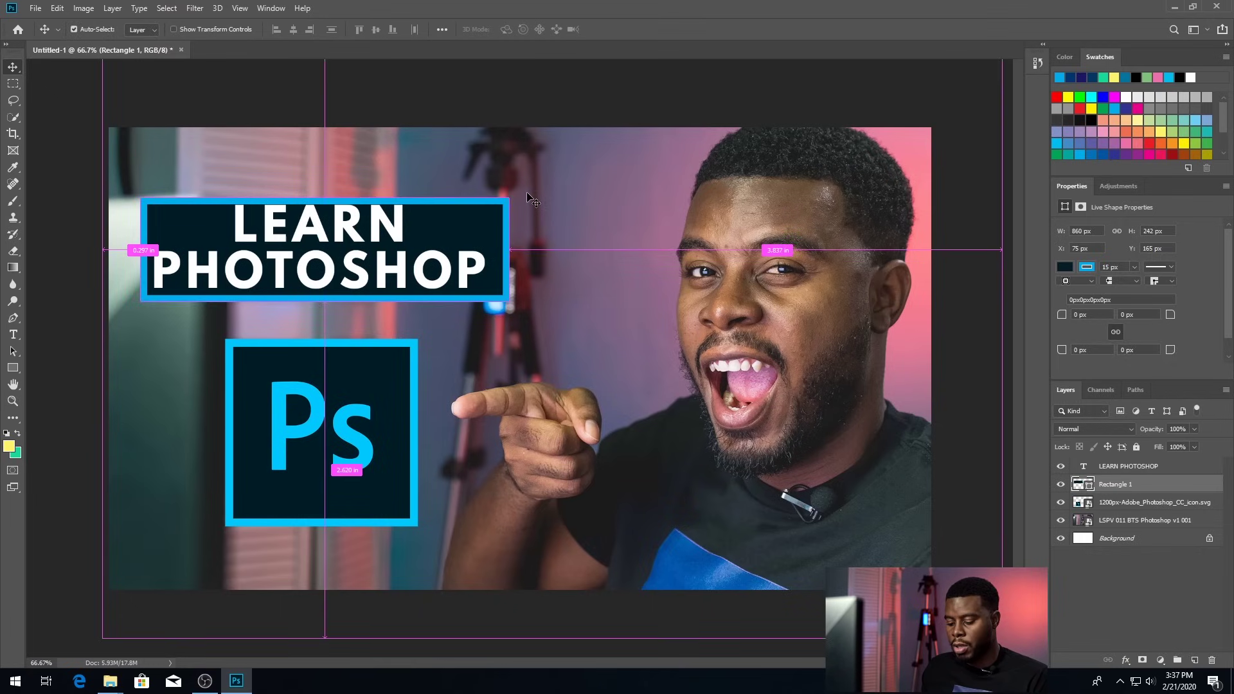
key(ctrl+t)
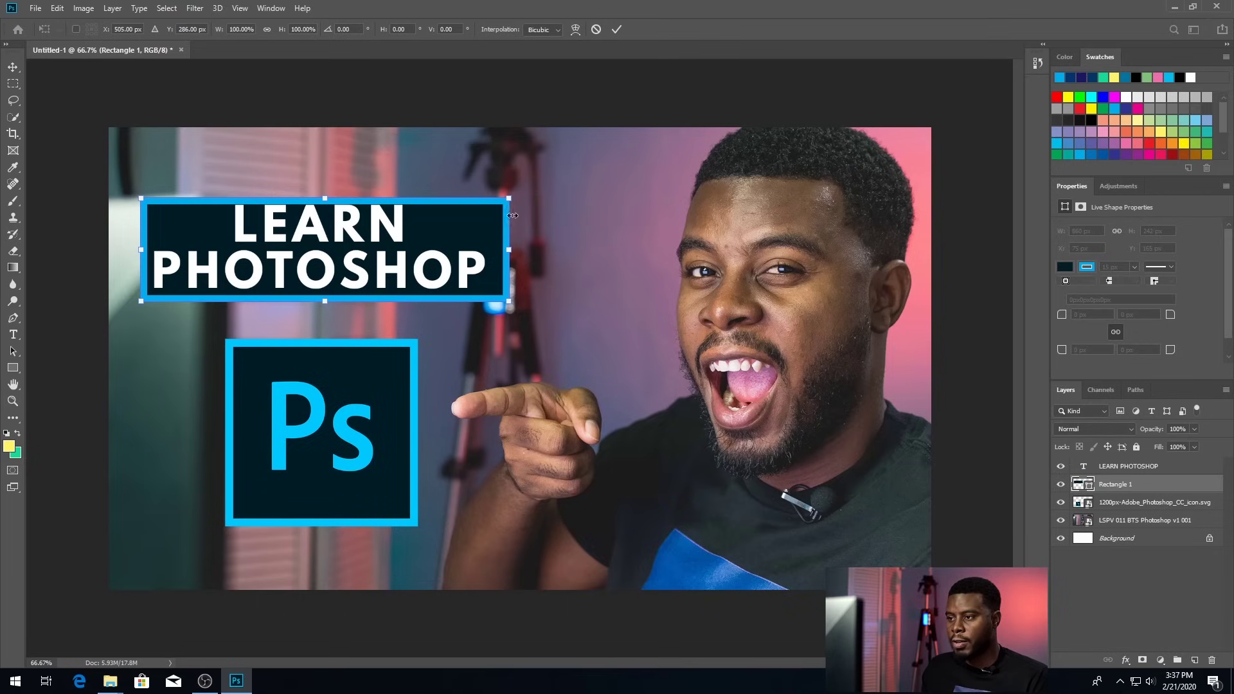
drag(509, 199, 539, 195)
mouse_move(541, 249)
mouse_down()
mouse_move(562, 250)
mouse_move(536, 250)
mouse_up()
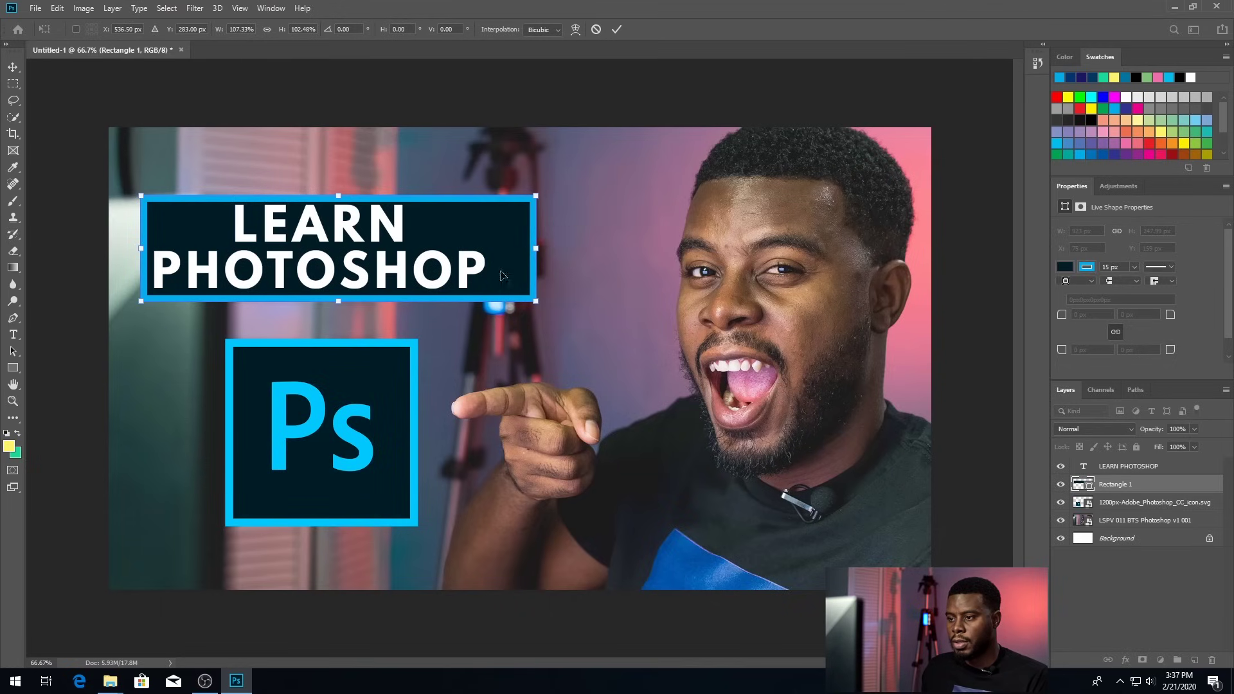
drag(337, 302, 340, 311)
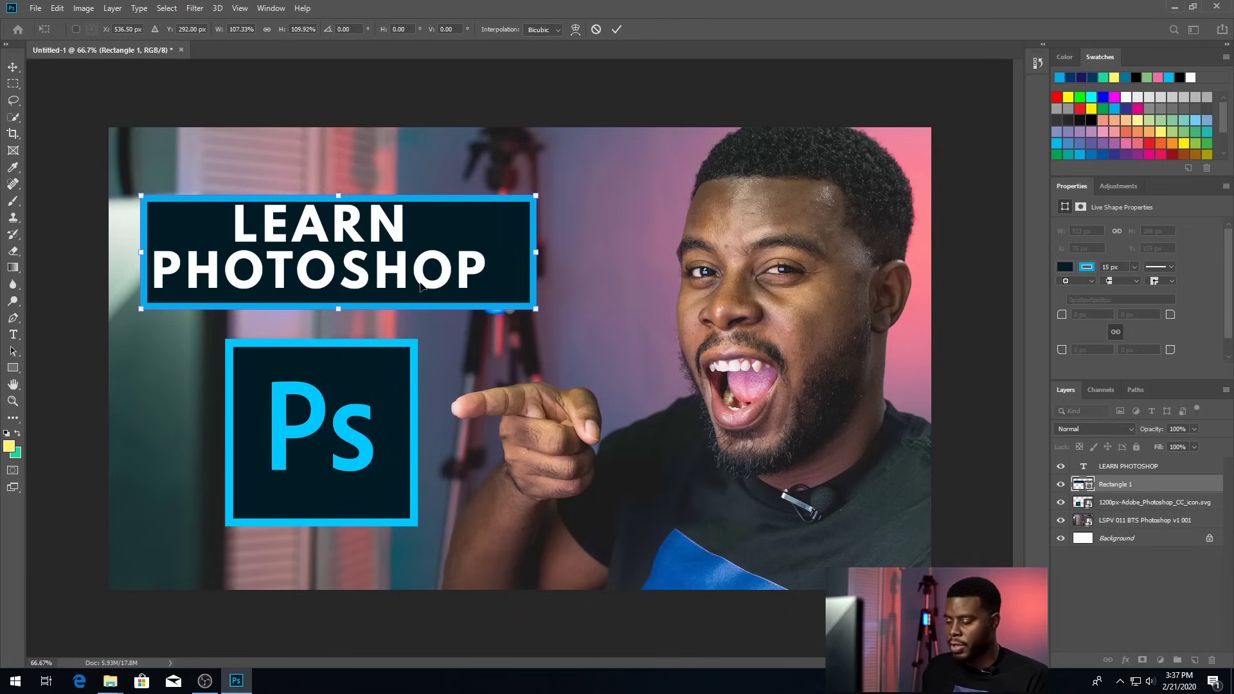
key(Return)
Align the LEARN PHOTOSHOP text and Rectangle 1 layers on their vertical and horizontal centers.
click(1129, 467)
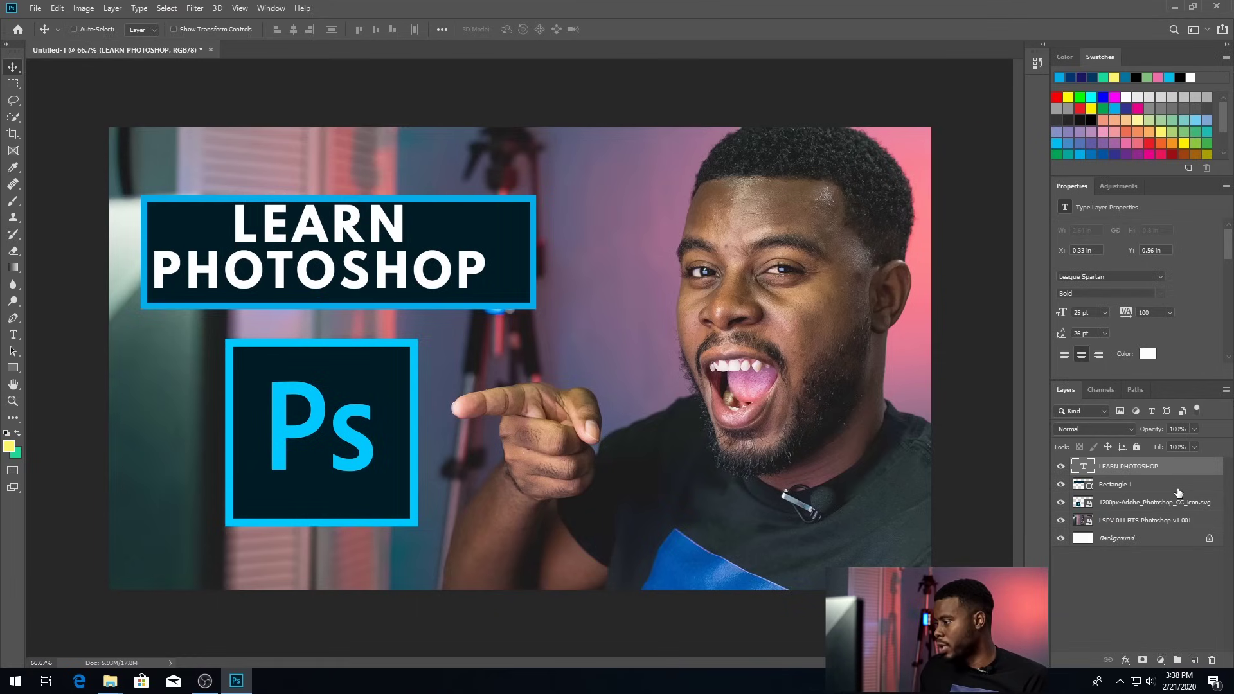
key(ctrl)
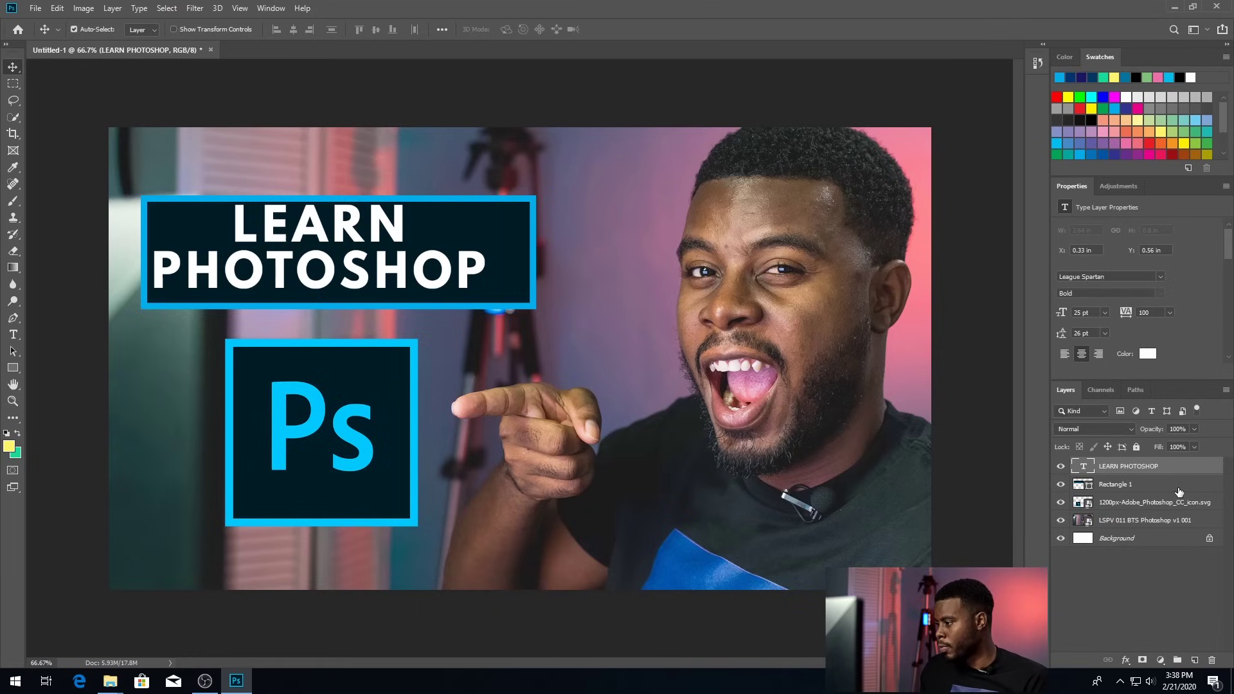
ctrl+click(1179, 493)
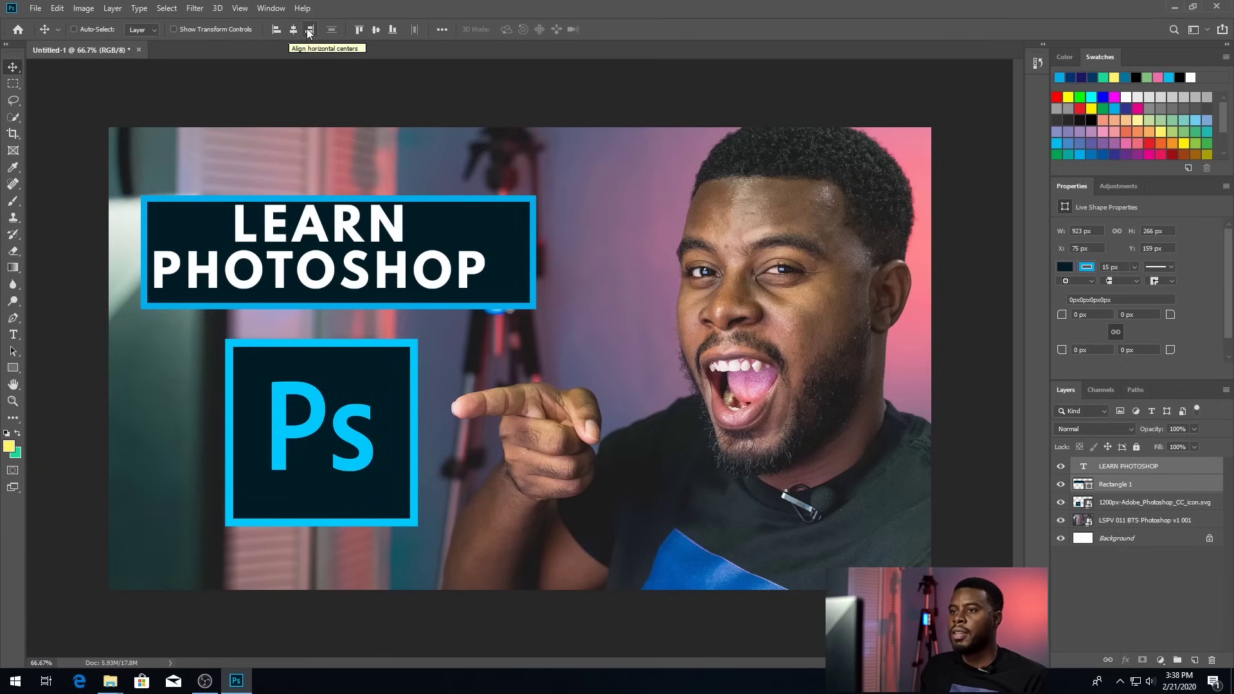
click(375, 30)
click(295, 29)
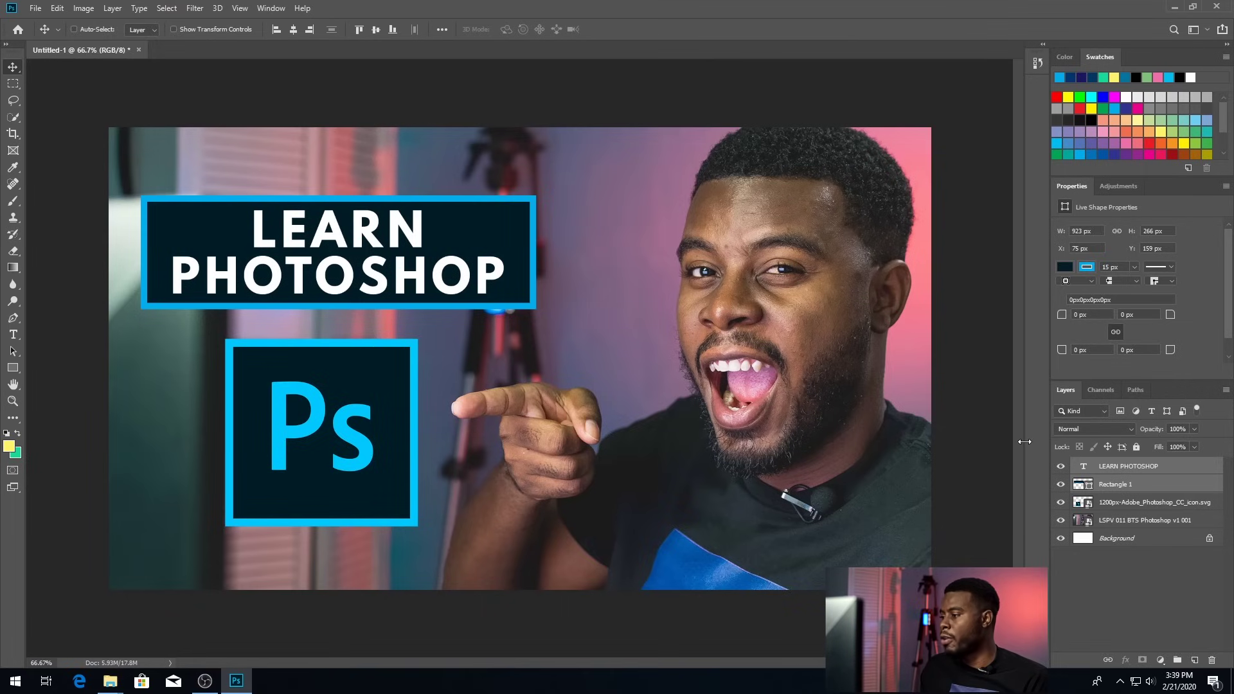
Group the LEARN PHOTOSHOP text and Rectangle 1 layers under the name "Learn Photoshop + Rectangle" and check the group's contents.
right_click(1120, 484)
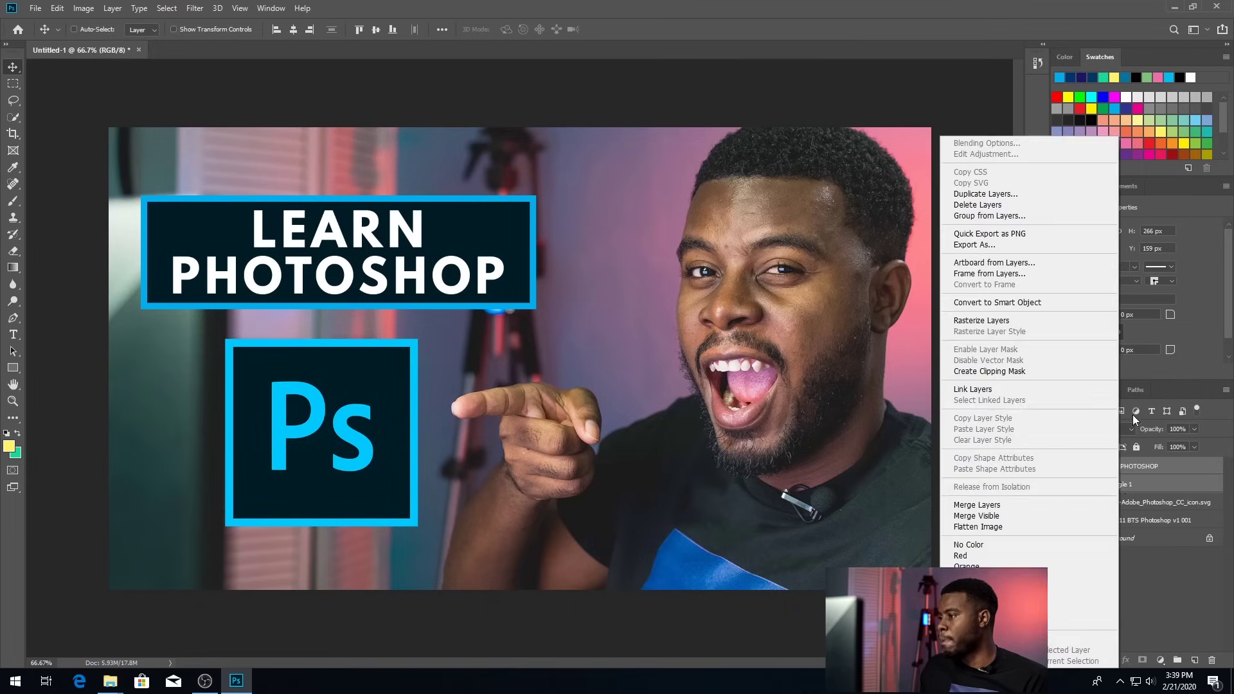
click(1003, 217)
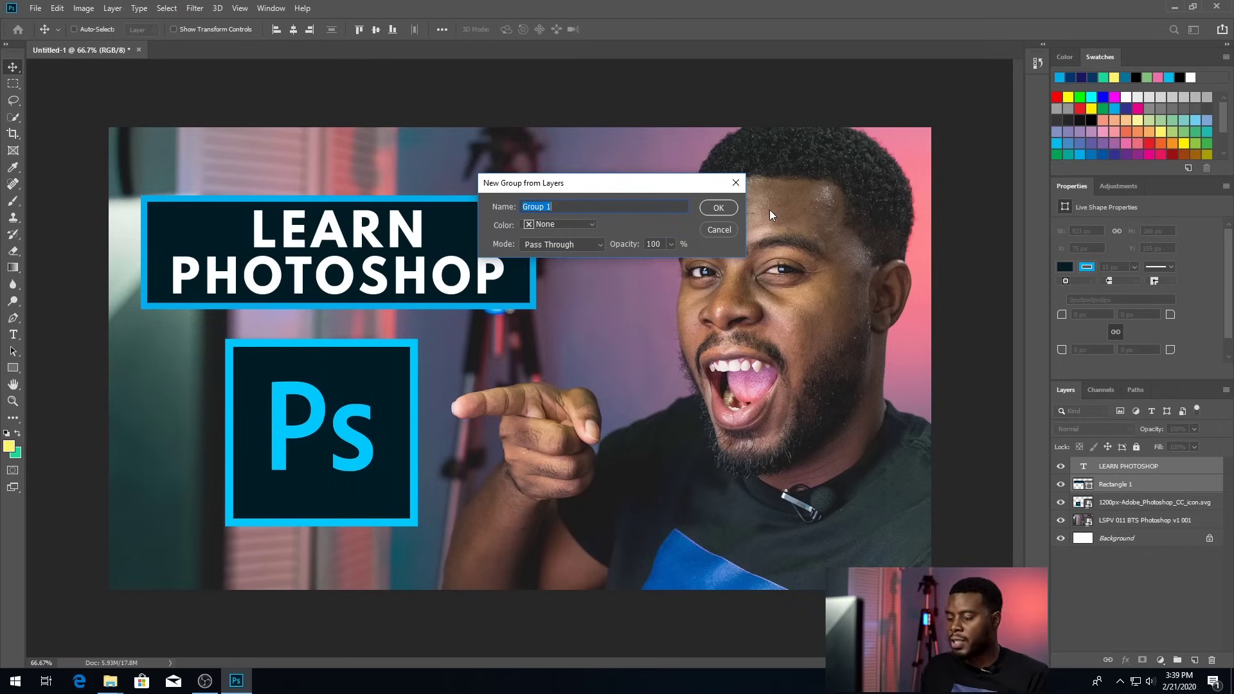
text(Learn Photoshop + Rectangle)
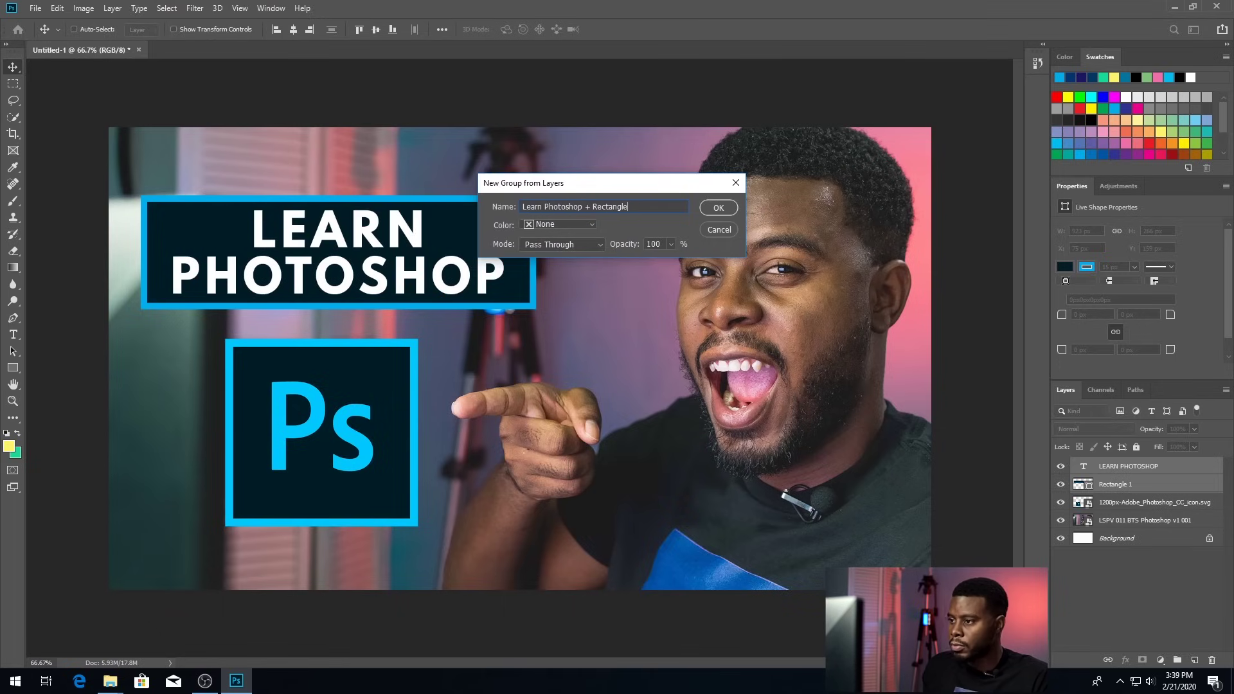
key(Return)
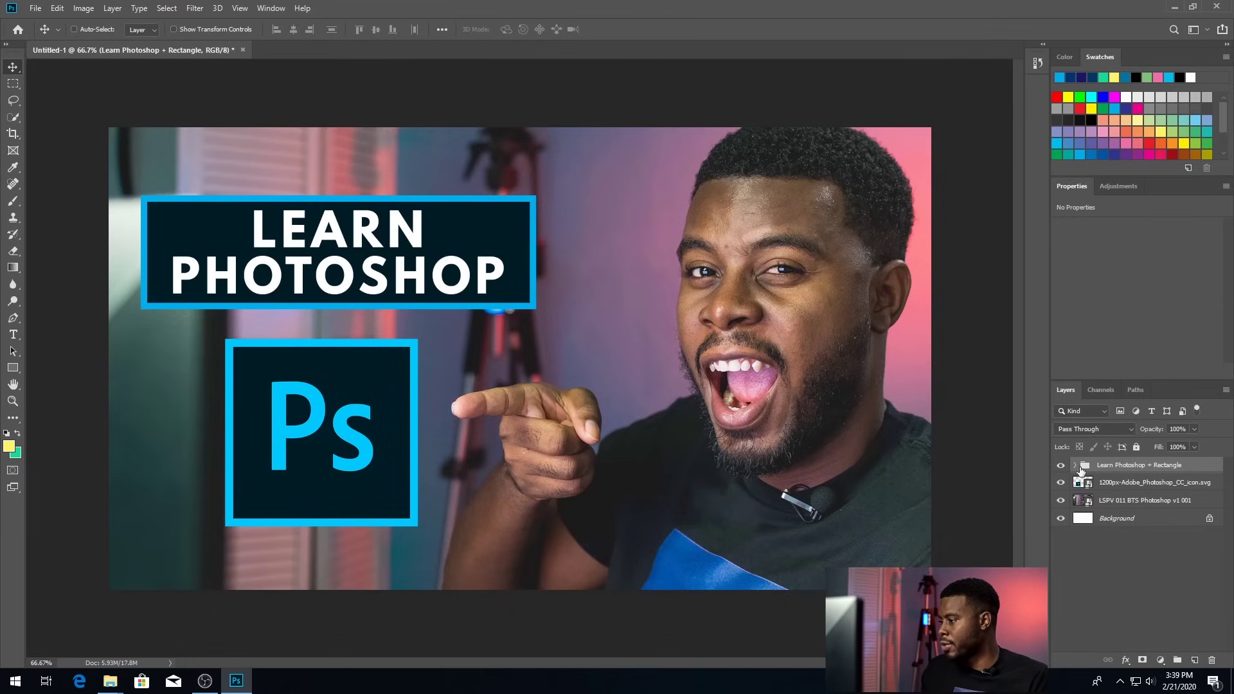
click(1075, 467)
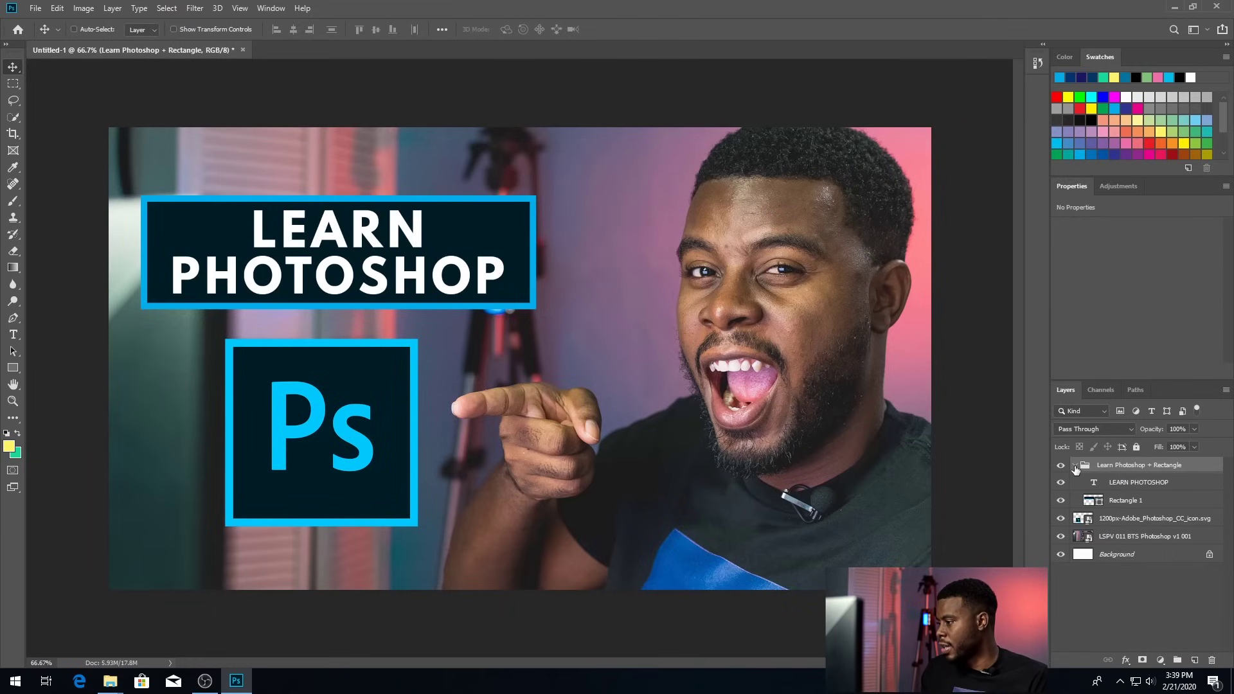
click(1075, 466)
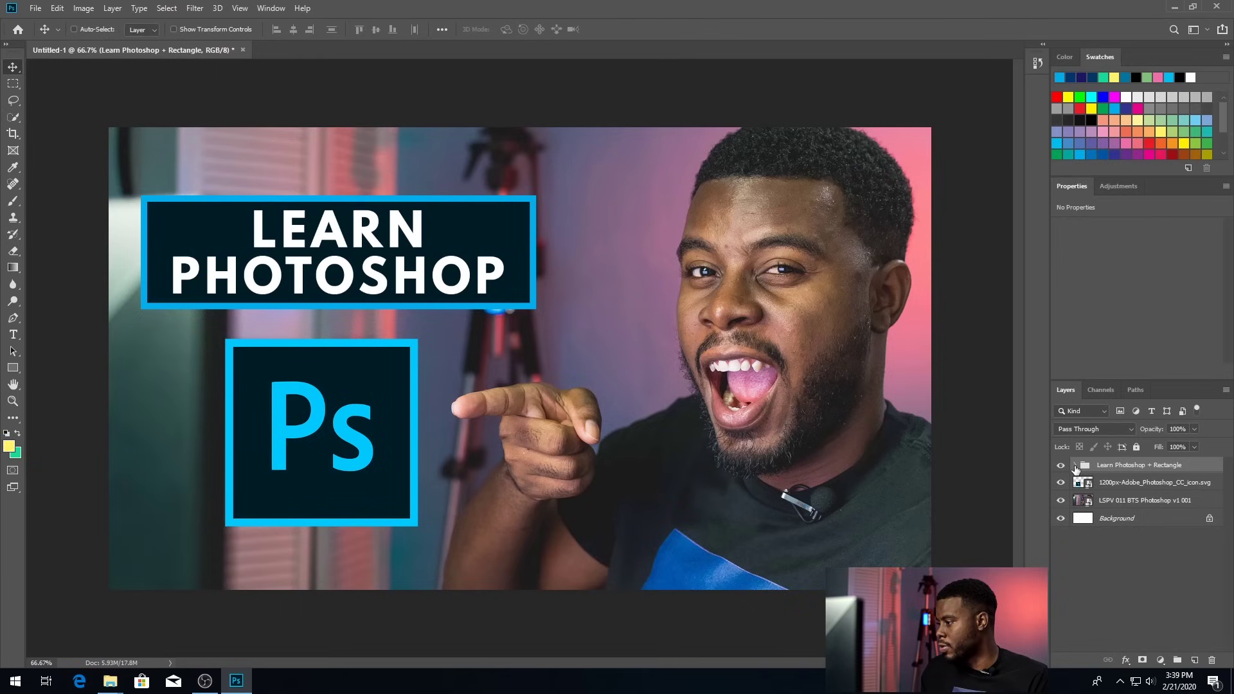
Reposition the Learn Photoshop + Rectangle group just above the Photoshop logo, aligning the group and logo on their horizontal centers.
drag(321, 218, 351, 202)
drag(445, 231, 374, 240)
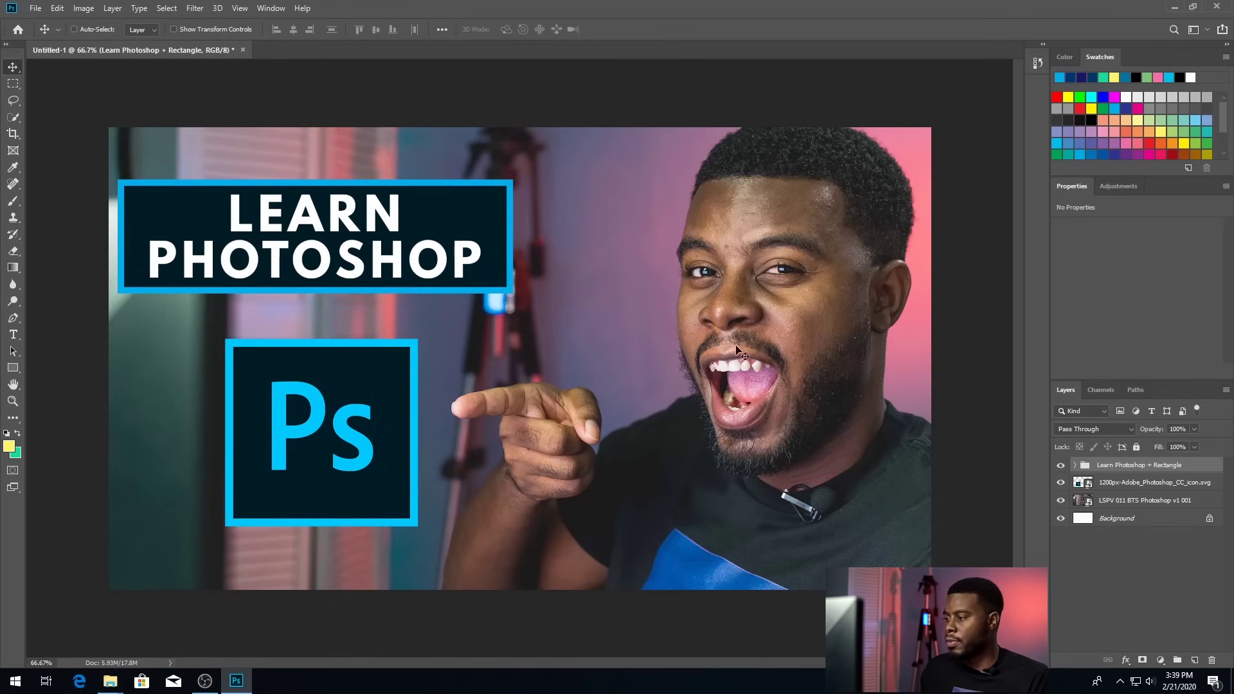
click(1201, 487)
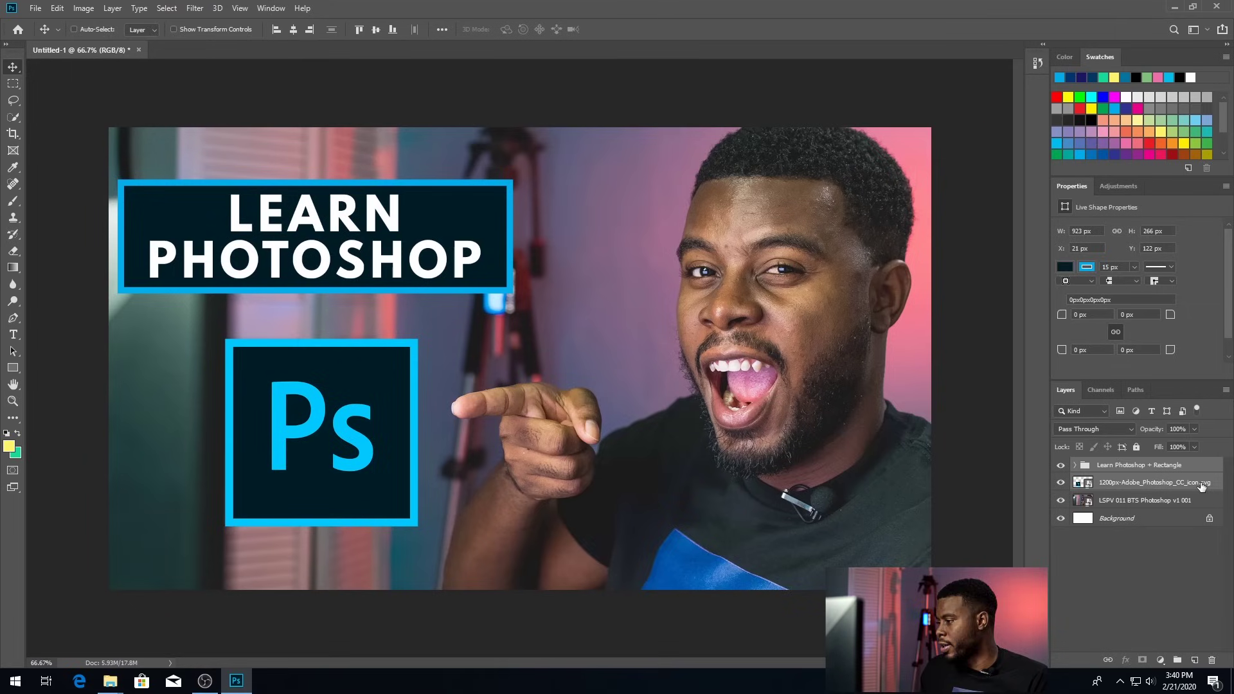
click(294, 30)
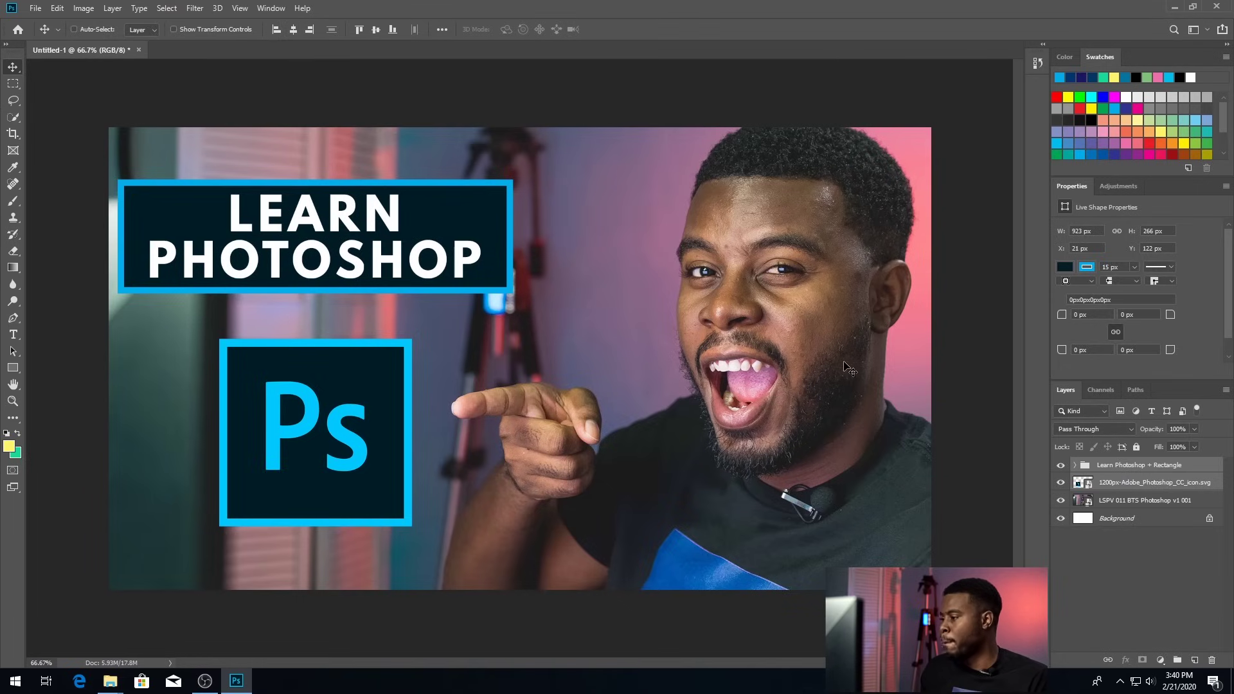
click(1144, 470)
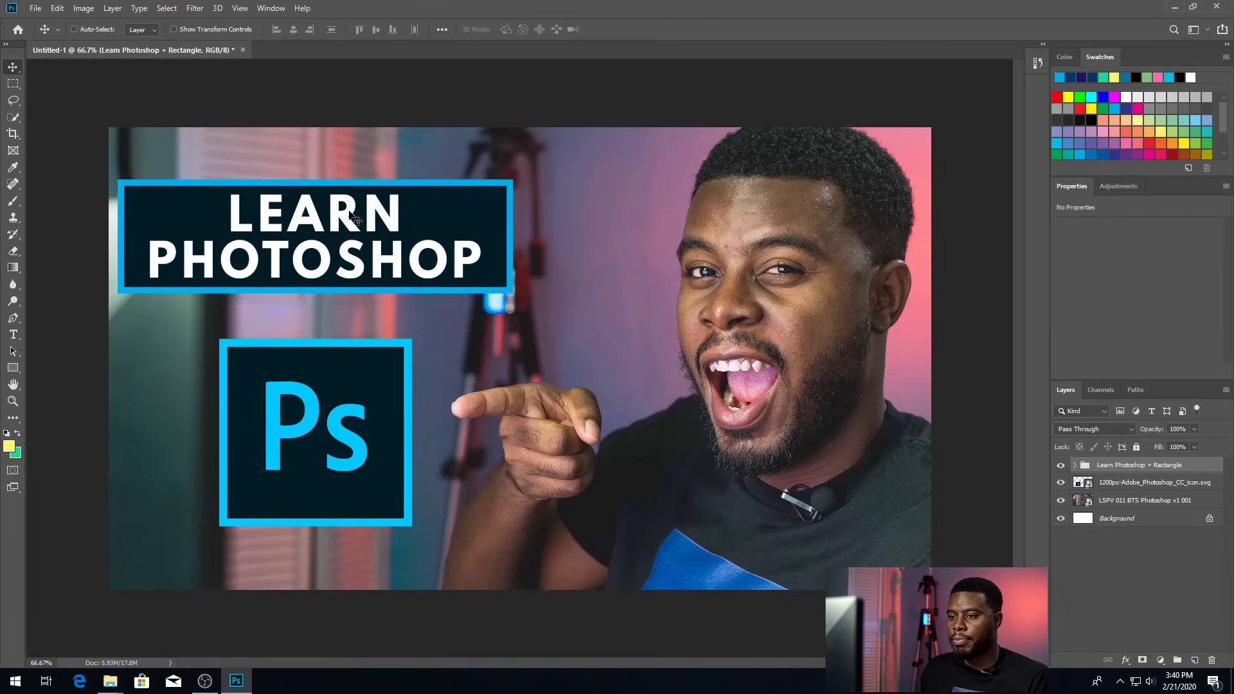
drag(347, 211, 336, 239)
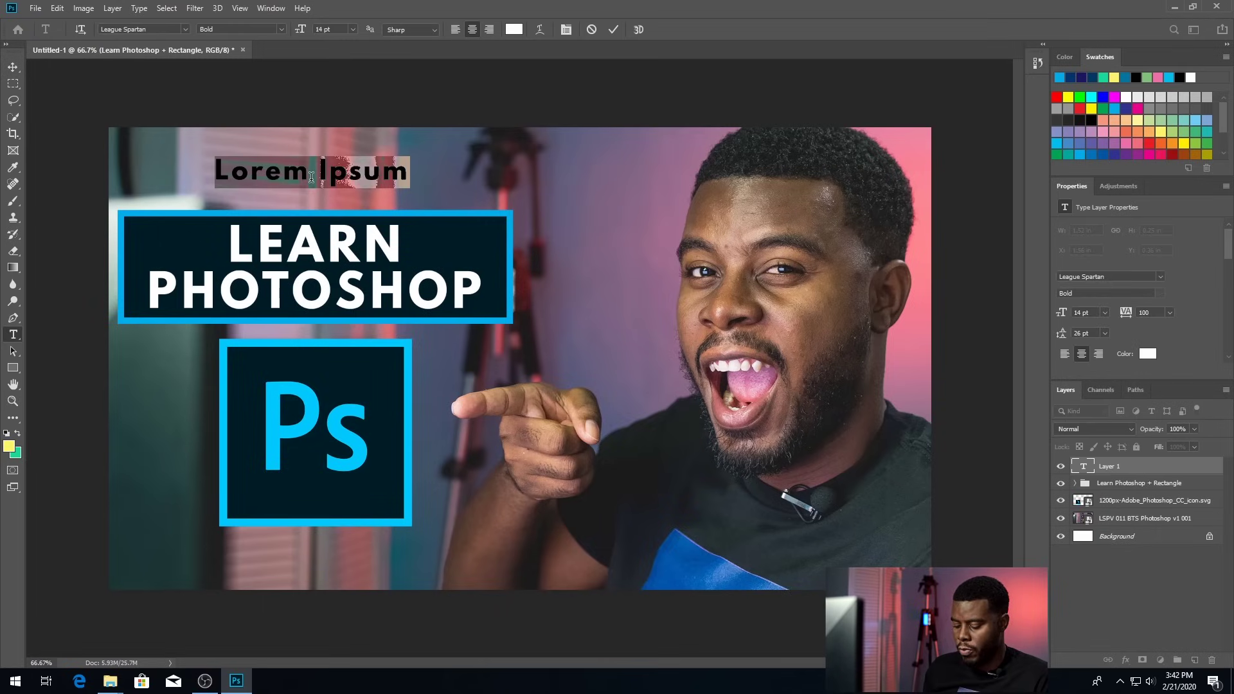
Add the text PART ONE in 14 pt League Spartan Bold above the LEARN PHOTOSHOP rectangle.
text(PART ONE)
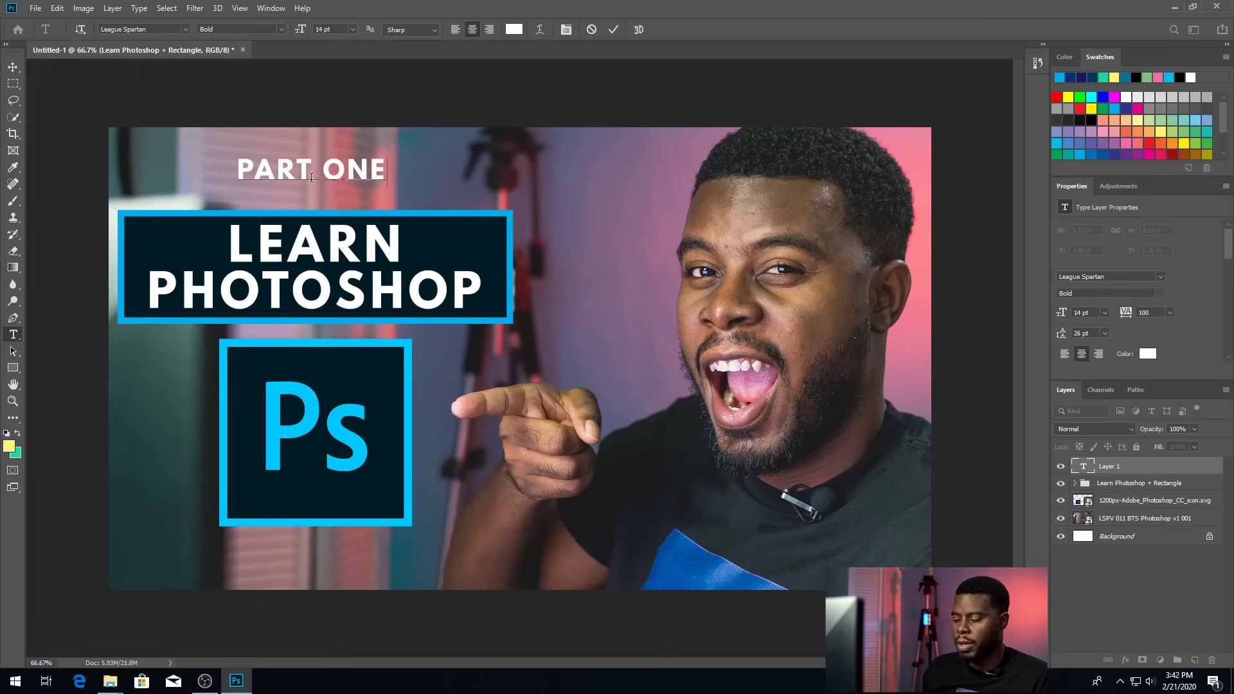
key(ctrl+Return)
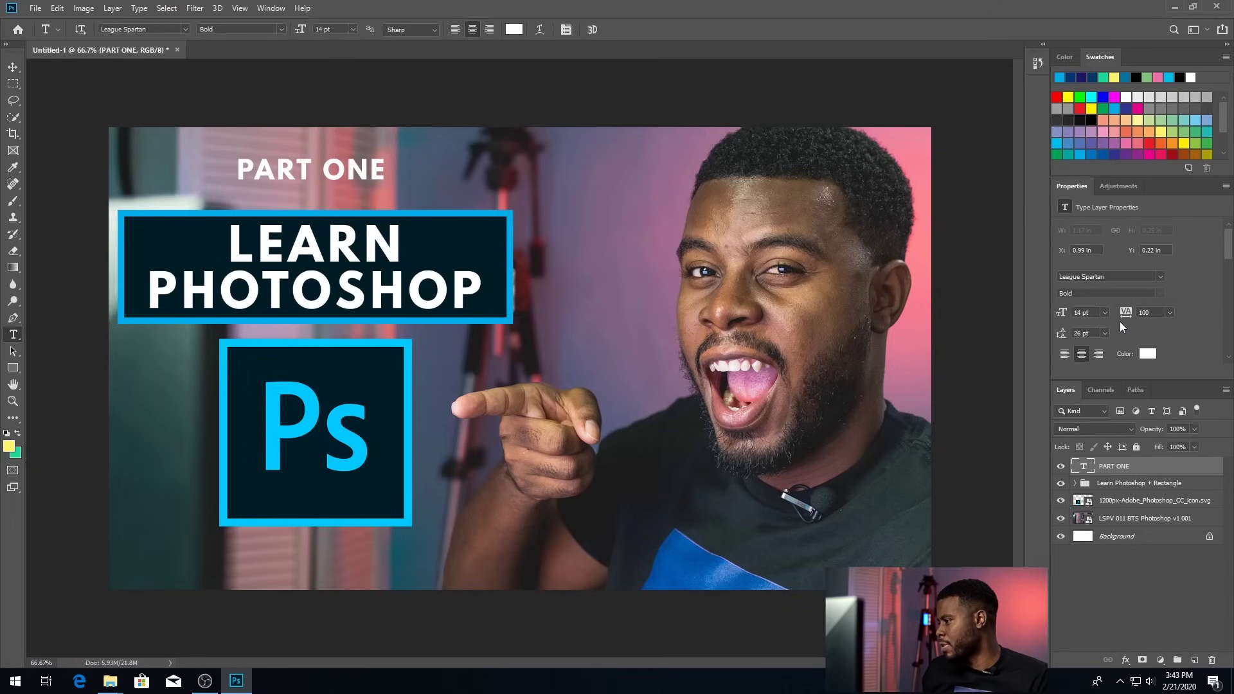
Set the tracking of the PART ONE text to 400, after trying 200 and 600.
click(1170, 314)
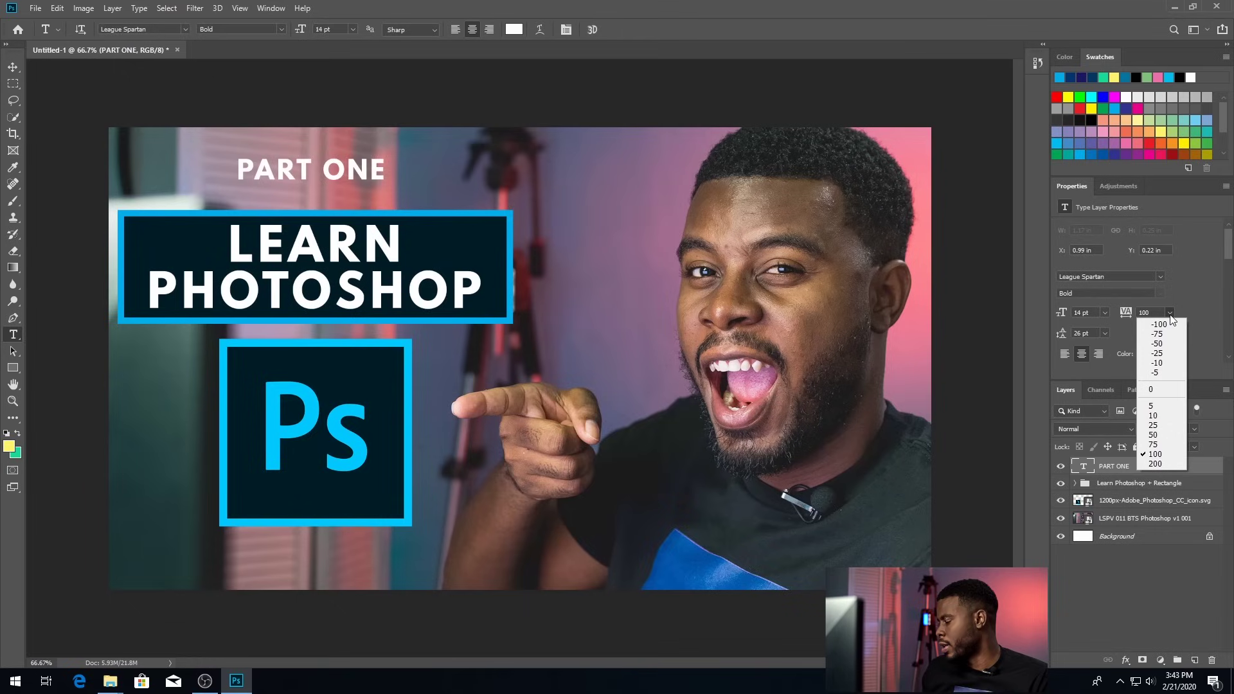
click(1170, 464)
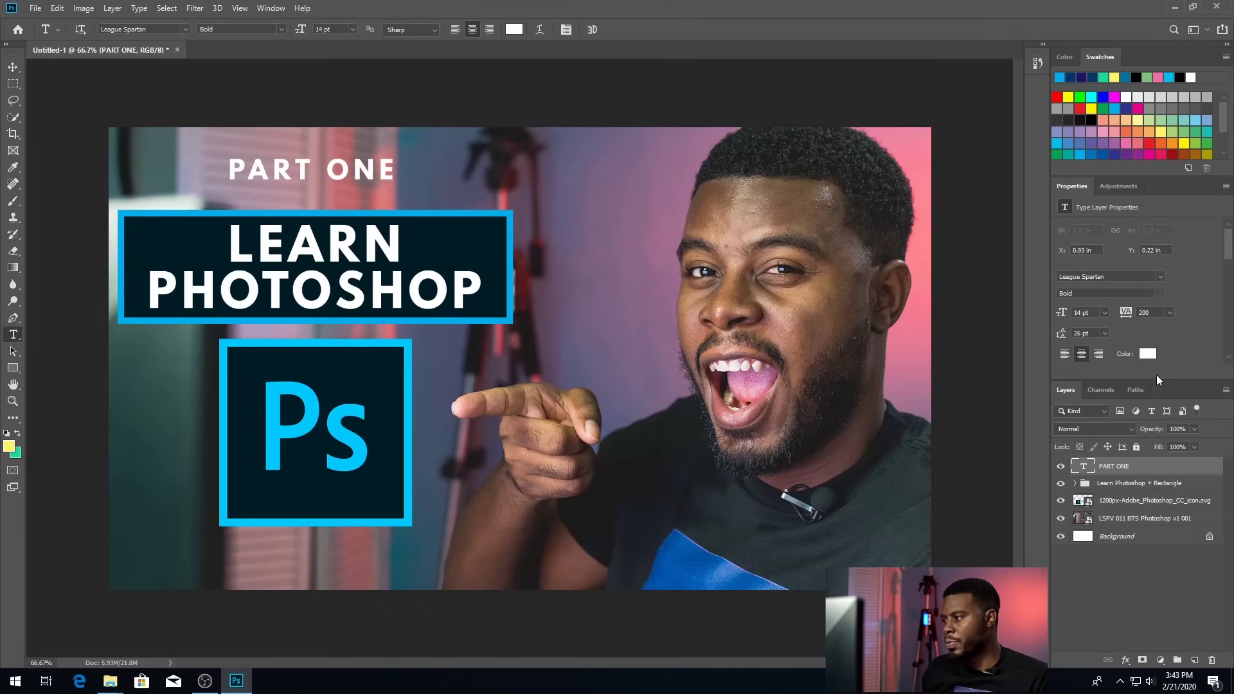
click(1155, 314)
text(400)
key(Return)
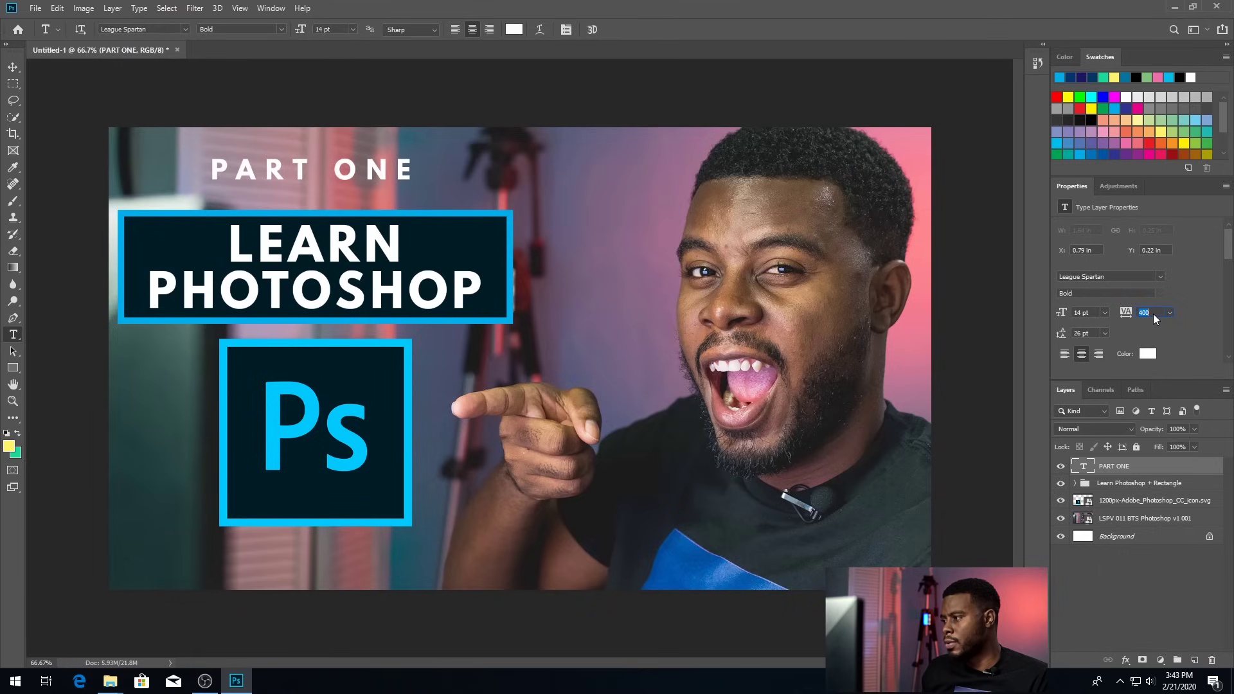
text(600)
key(Return)
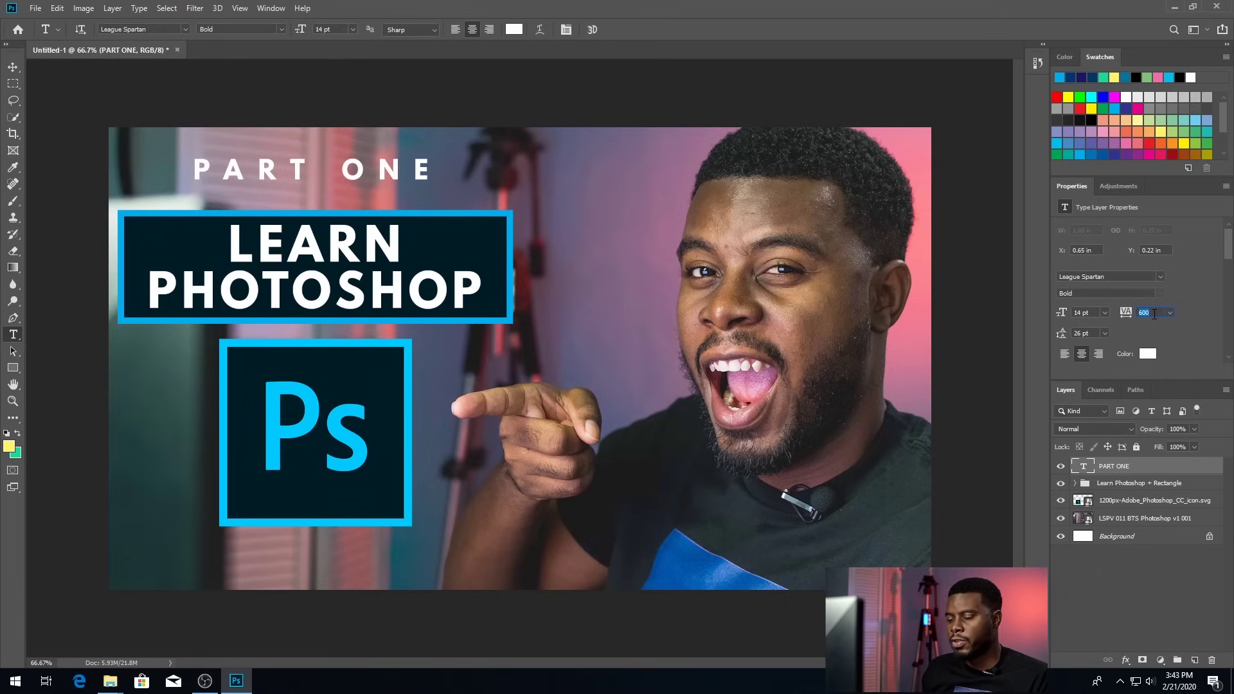
text(400)
key(Return)
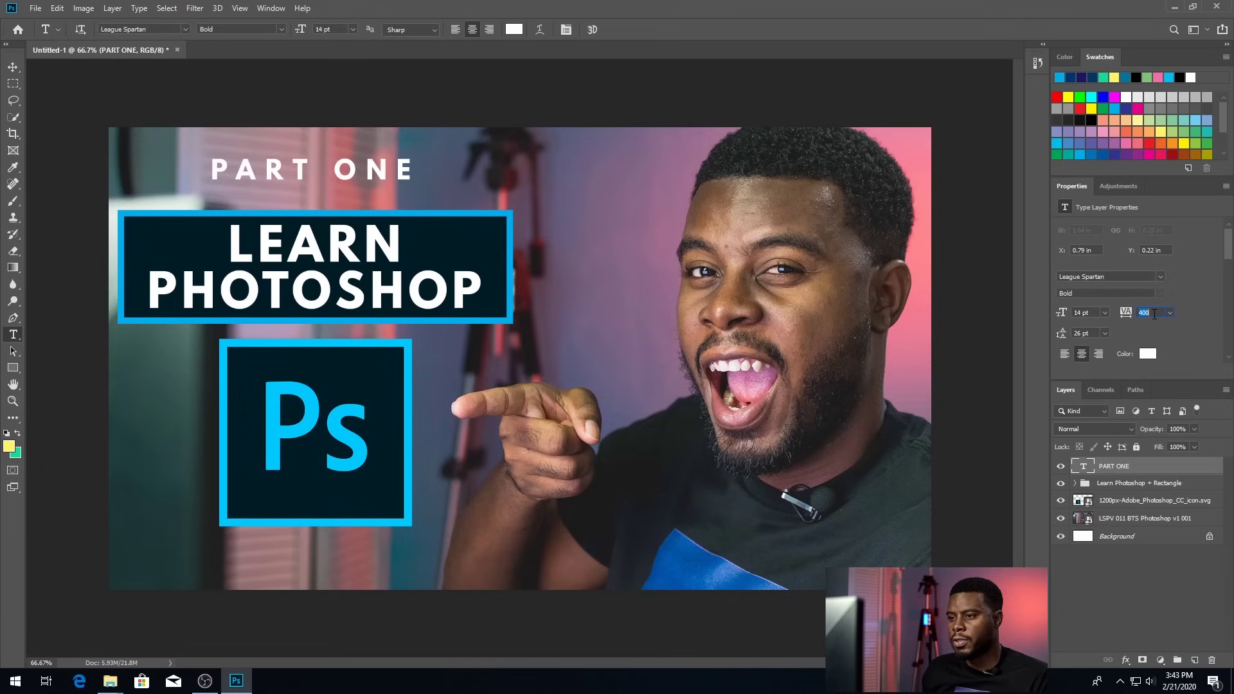
key(Return)
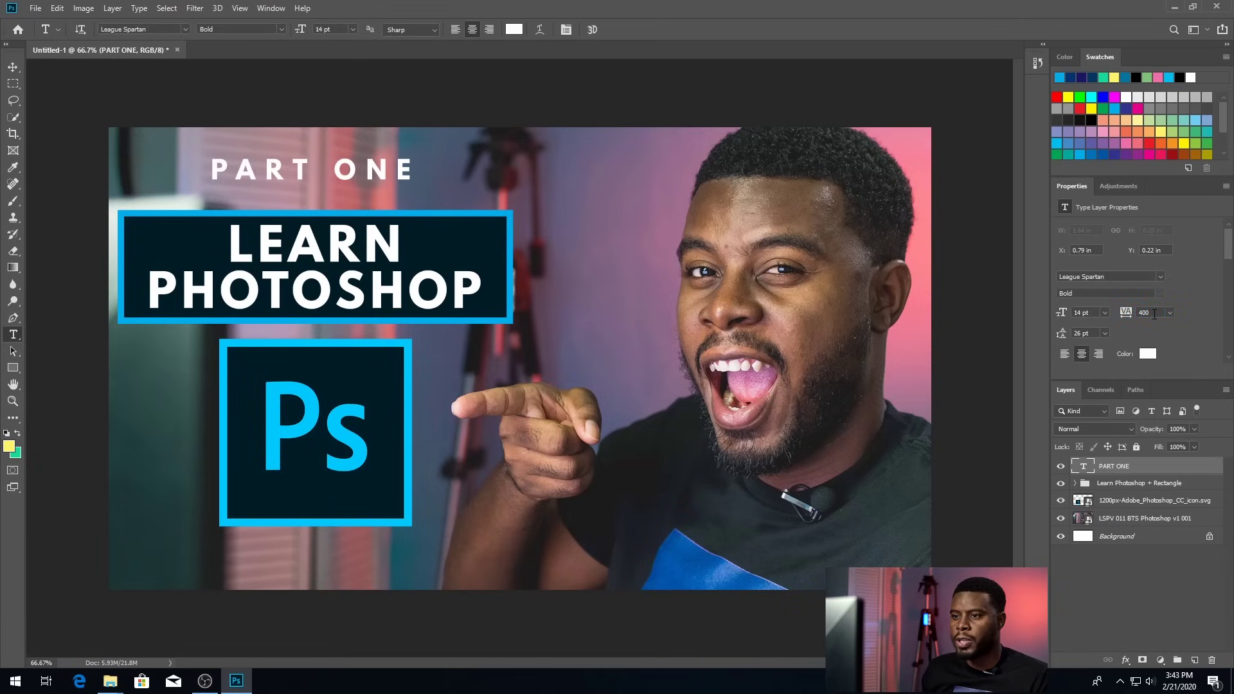
Move the PART ONE text closer to the rectangle and roughly centered above it.
key(v)
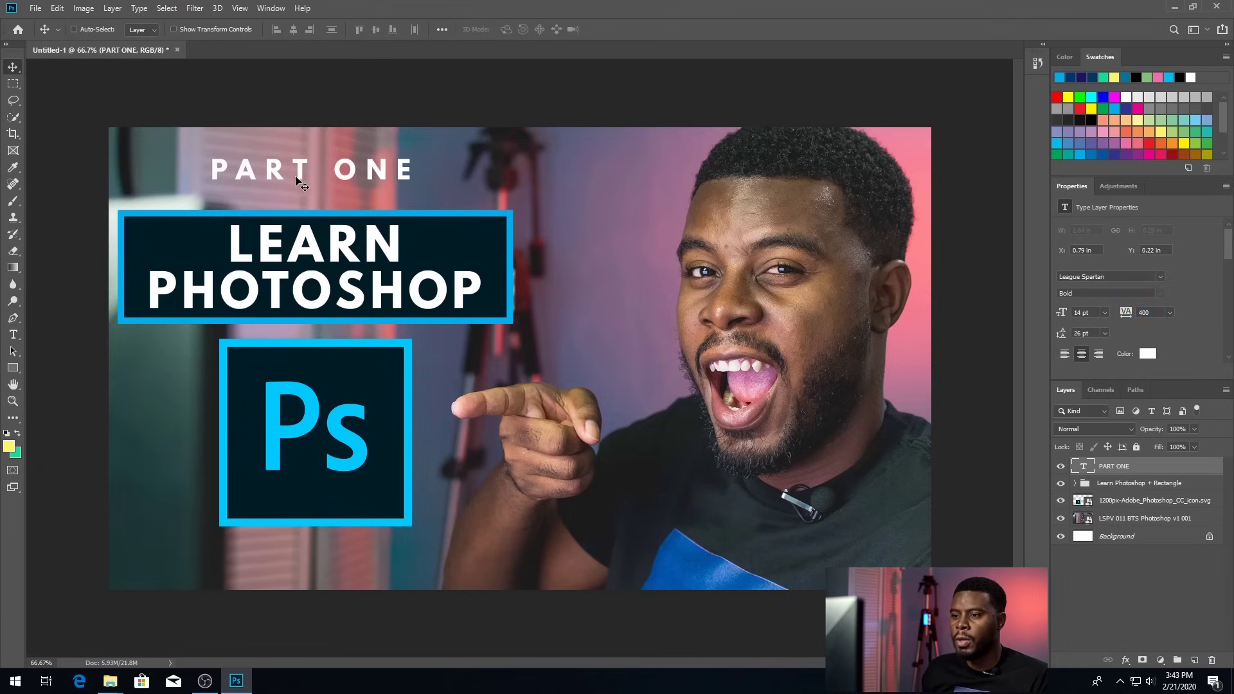
drag(295, 176, 333, 178)
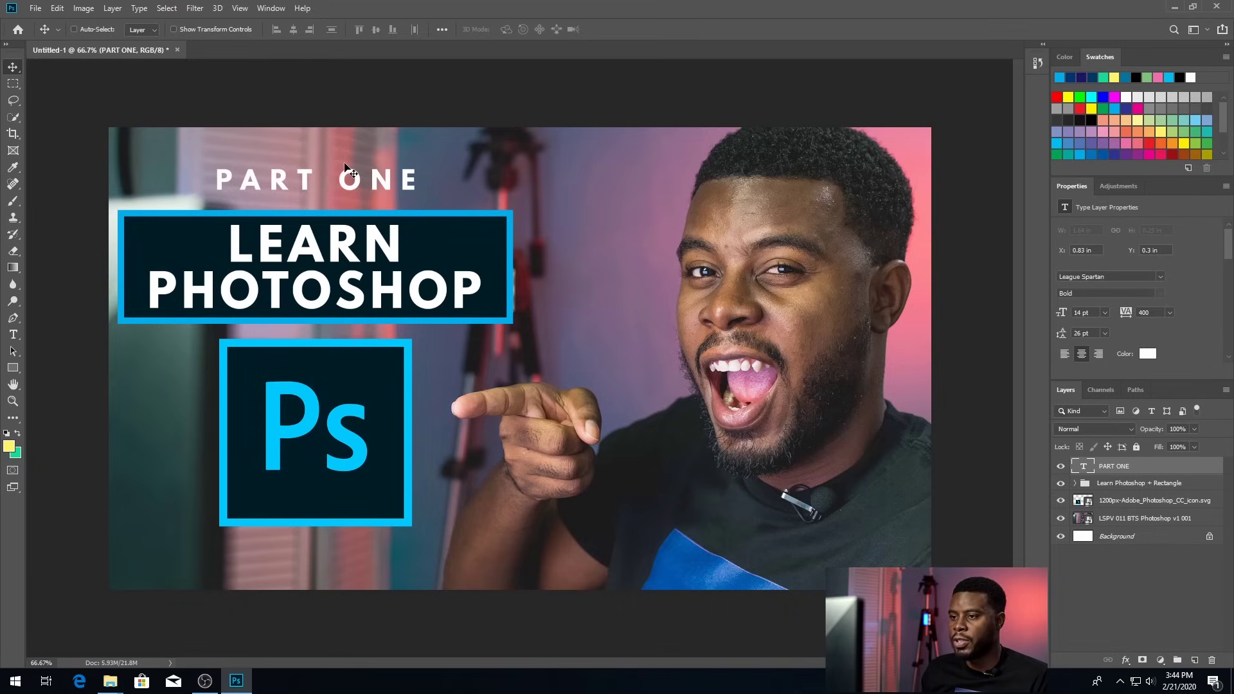
Fine-tune the vertical position of the PART ONE text just above the LEARN PHOTOSHOP rectangle, settling at about Y 0.36 in.
drag(346, 165, 341, 186)
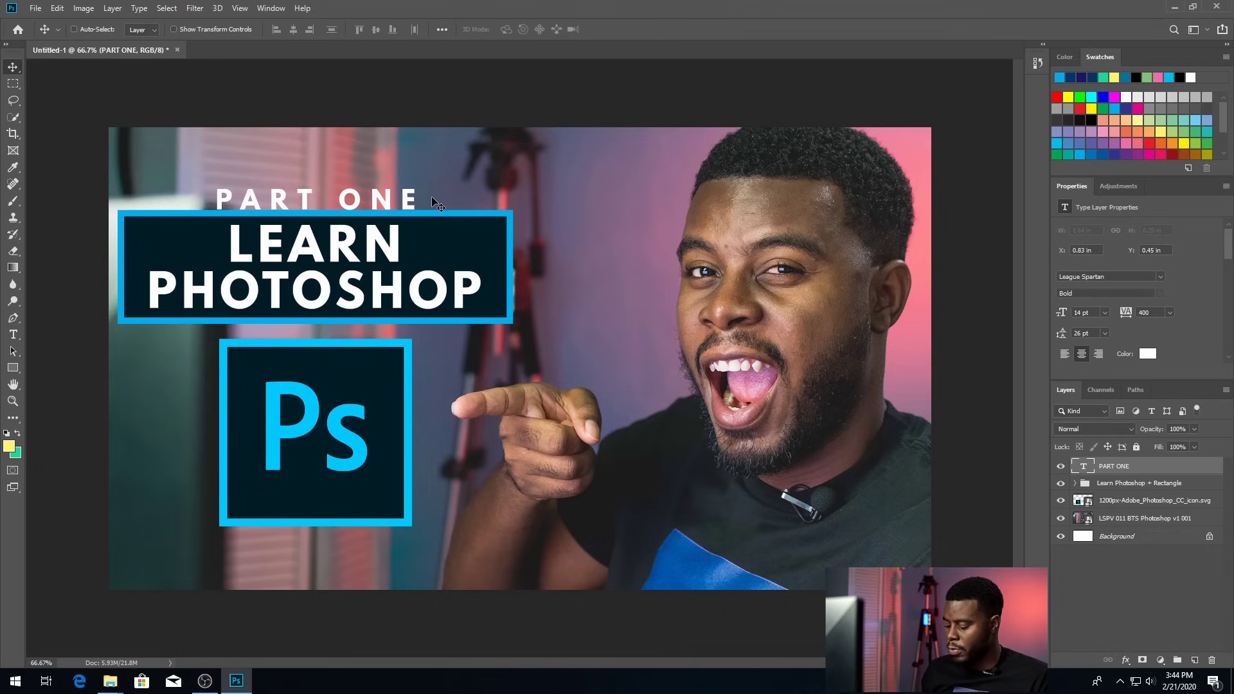
key(Up)
key(Up)
key(Up)
key(Up)
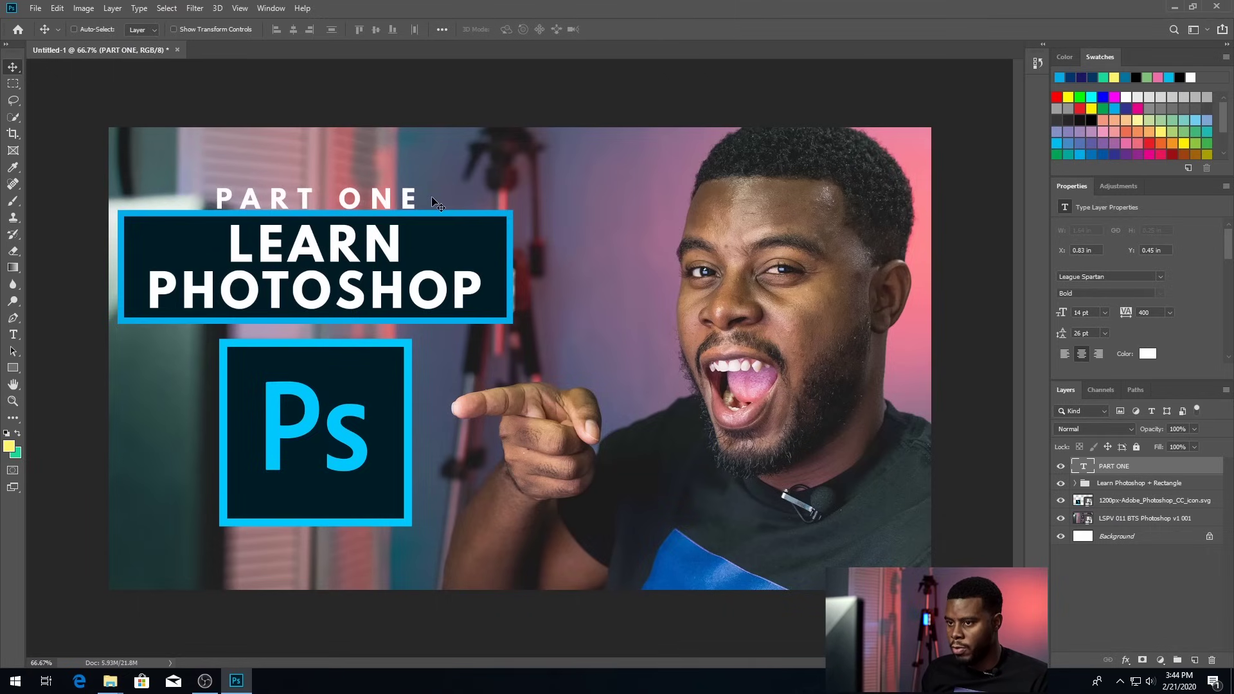
key(Up)
key(Up)
key(Up)
key(Up)
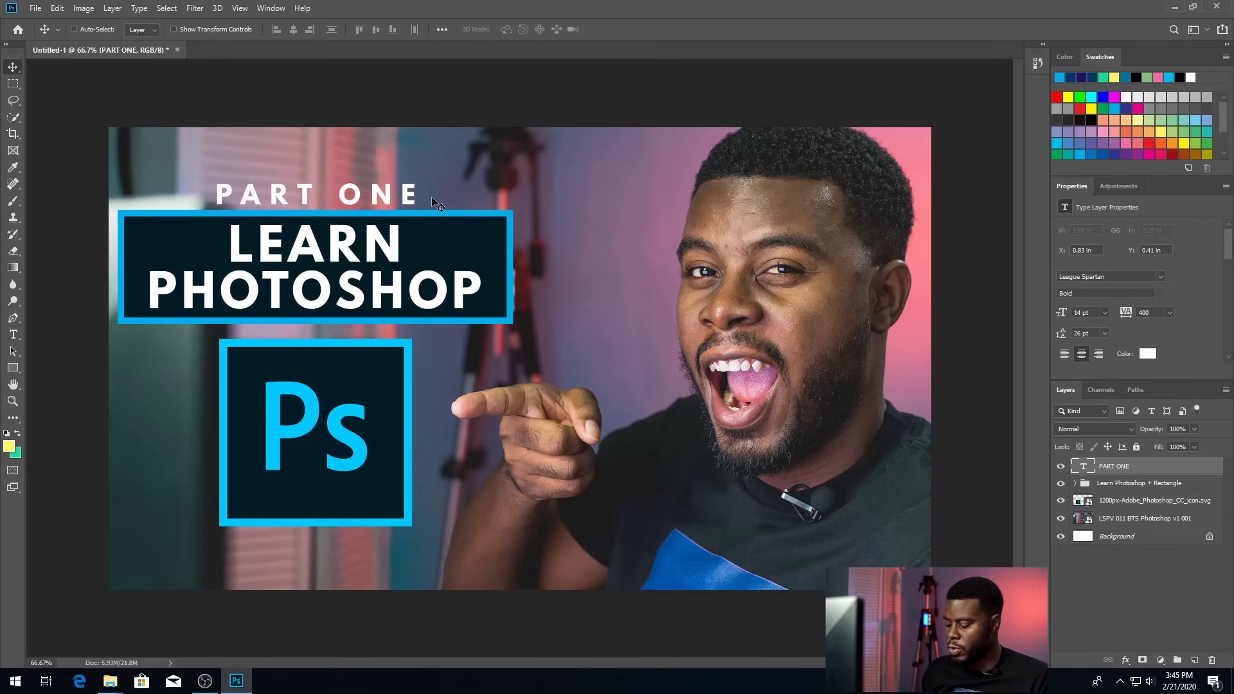
key(Up)
key(Up)
key(Up)
key(Up)
key(shift+Up)
key(shift+Up)
key(shift+Up)
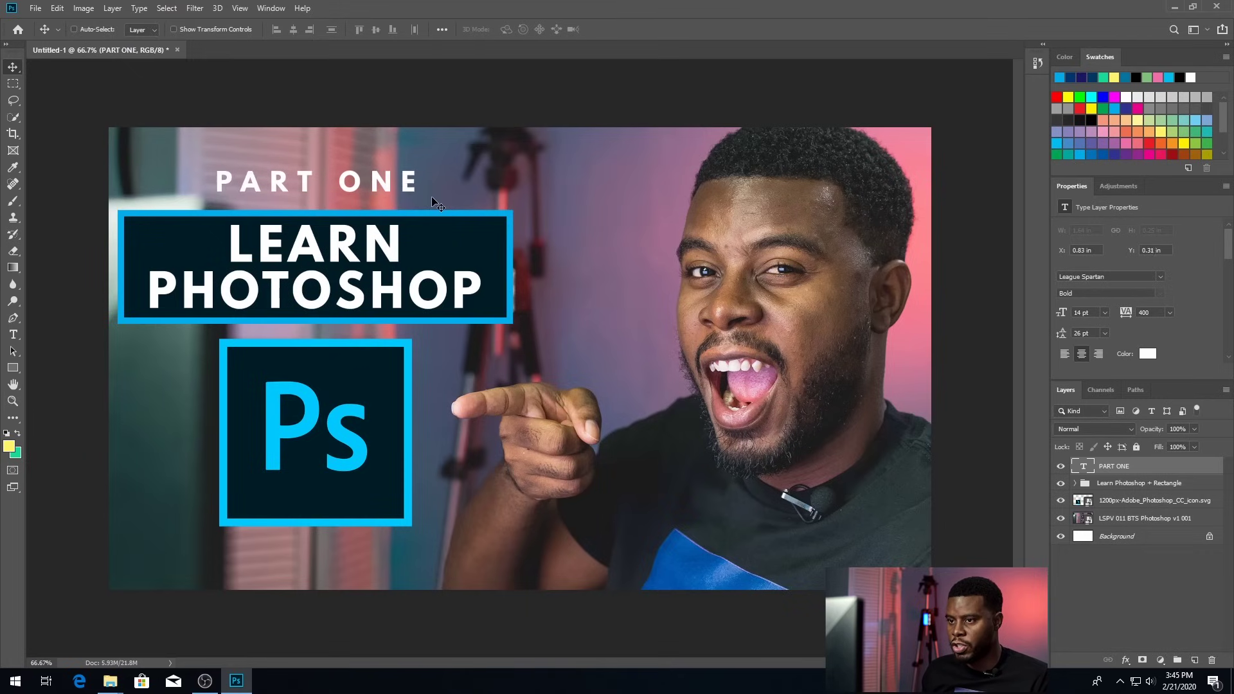
key(shift+Down)
key(shift+Down)
key(shift+Down)
key(shift+Down)
key(shift+Down)
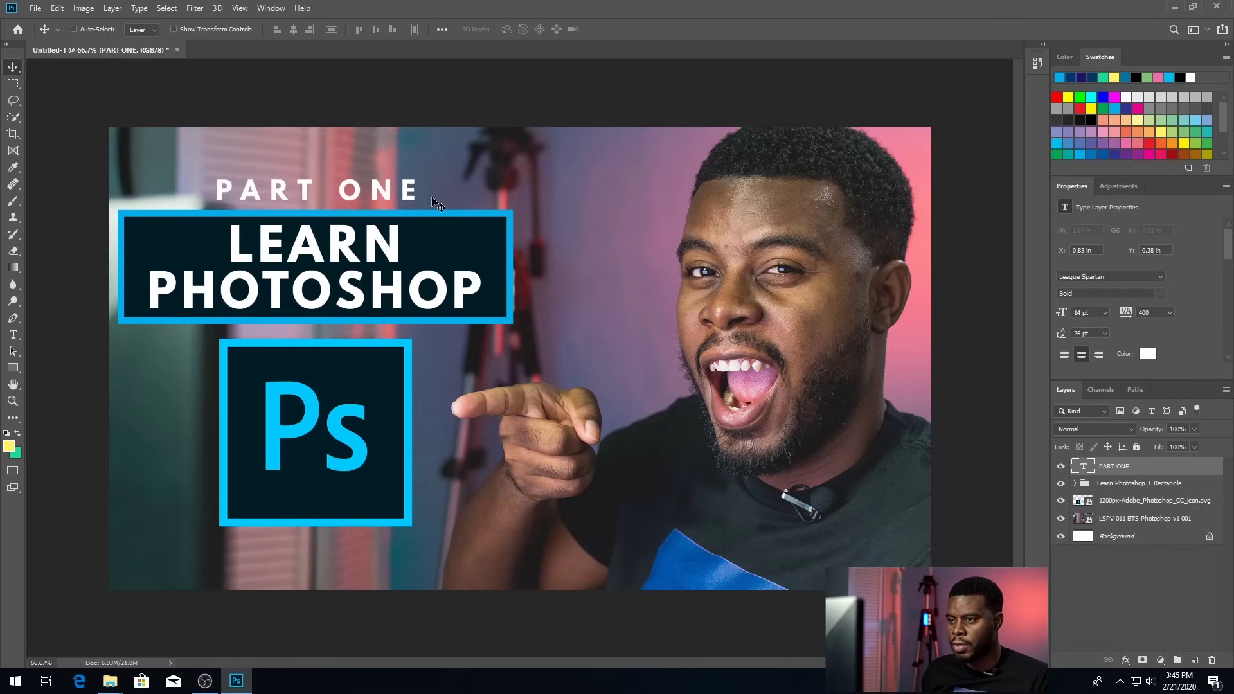
key(Down)
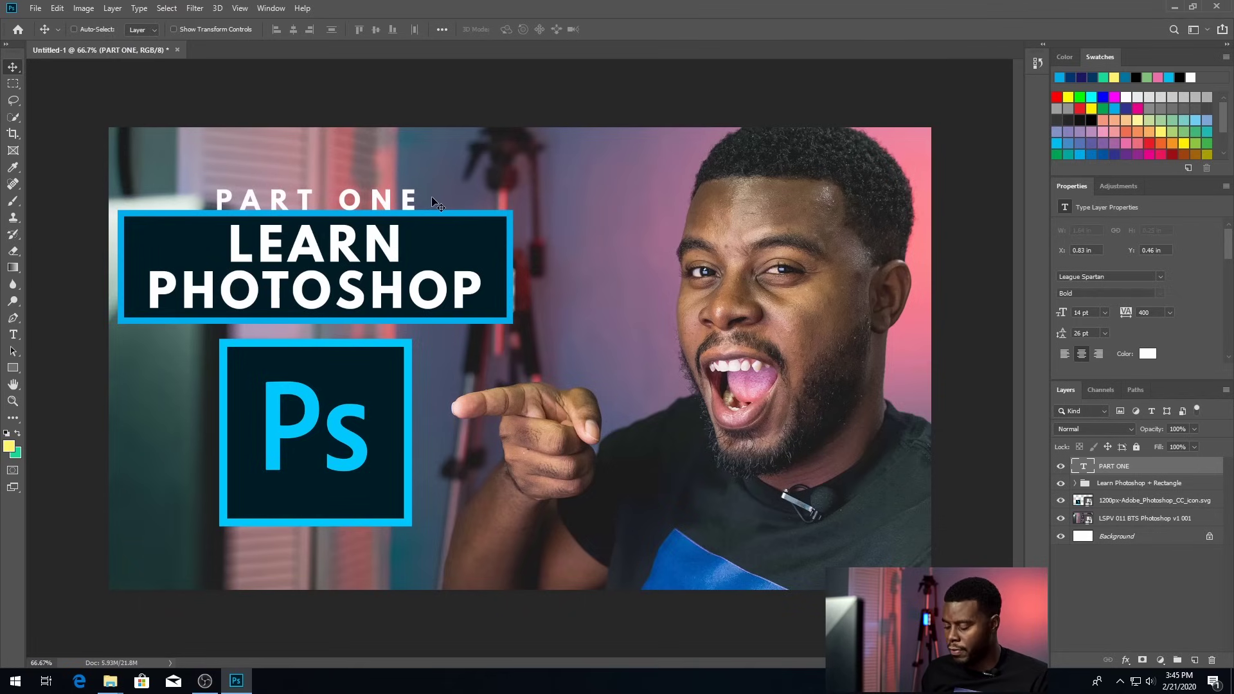
key(shift+Up)
key(shift+Up)
key(shift+Up)
key(shift+Up)
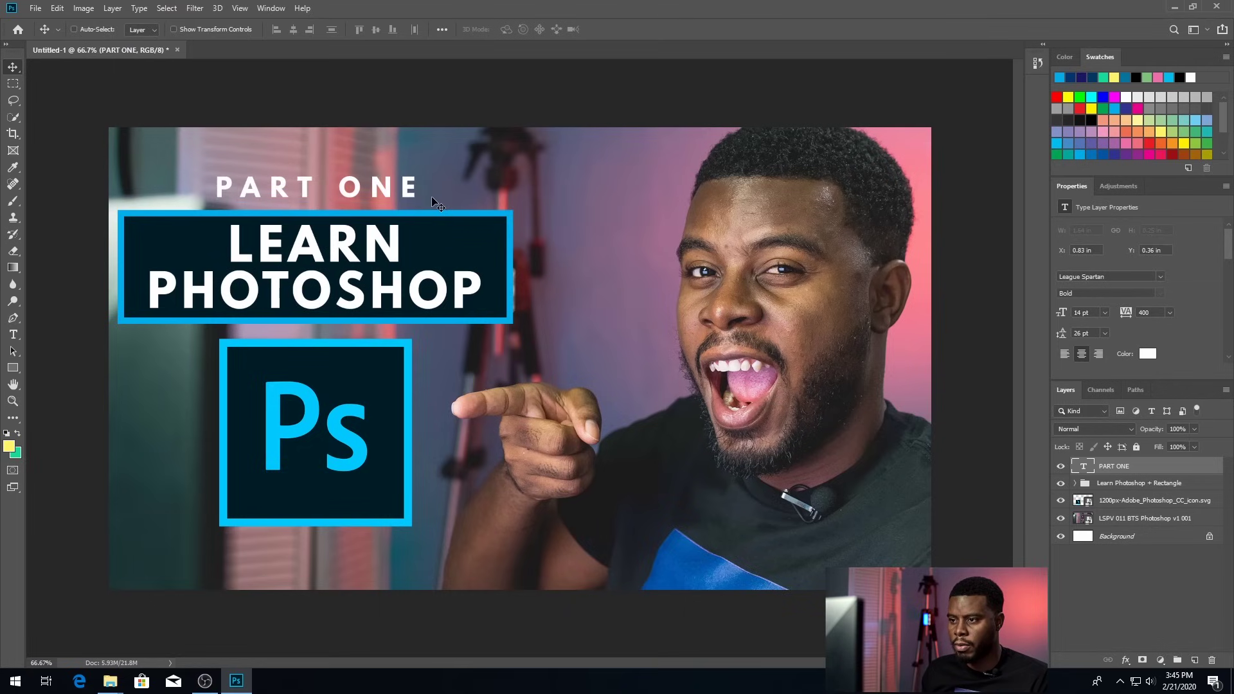
key(shift+Down)
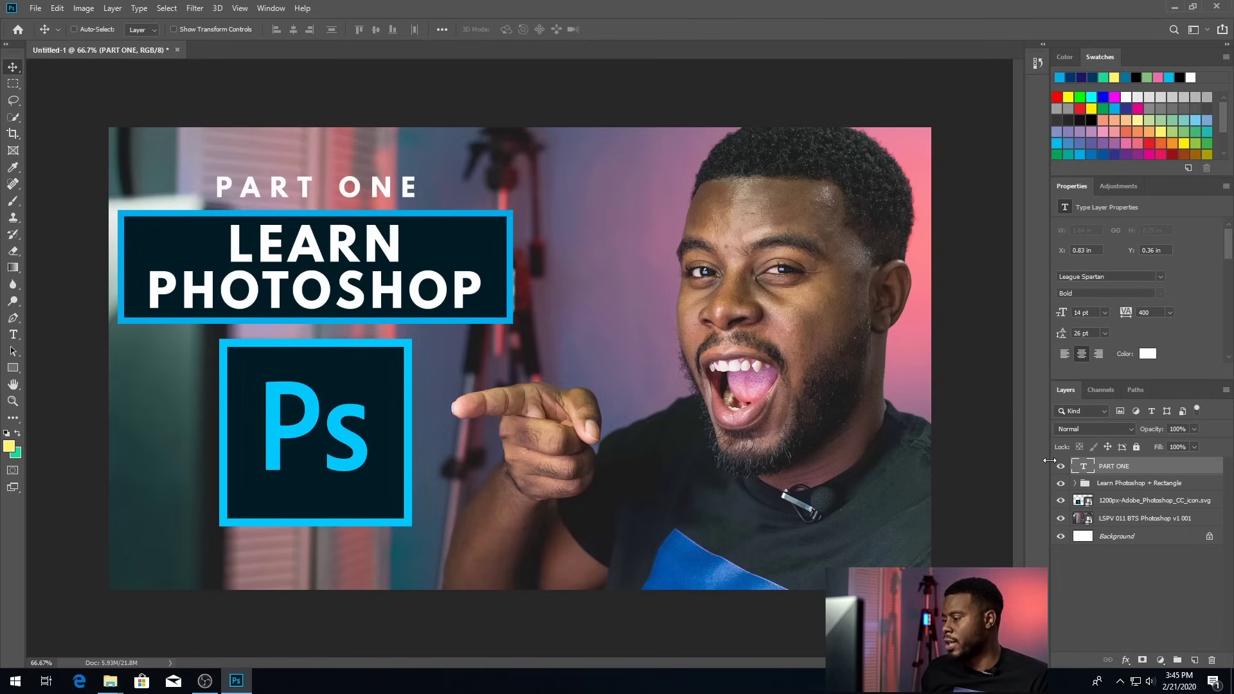
Move the Photoshop logo slightly closer to the LEARN PHOTOSHOP rectangle, leaving a small gap, at about Y 1.63 in.
click(1122, 504)
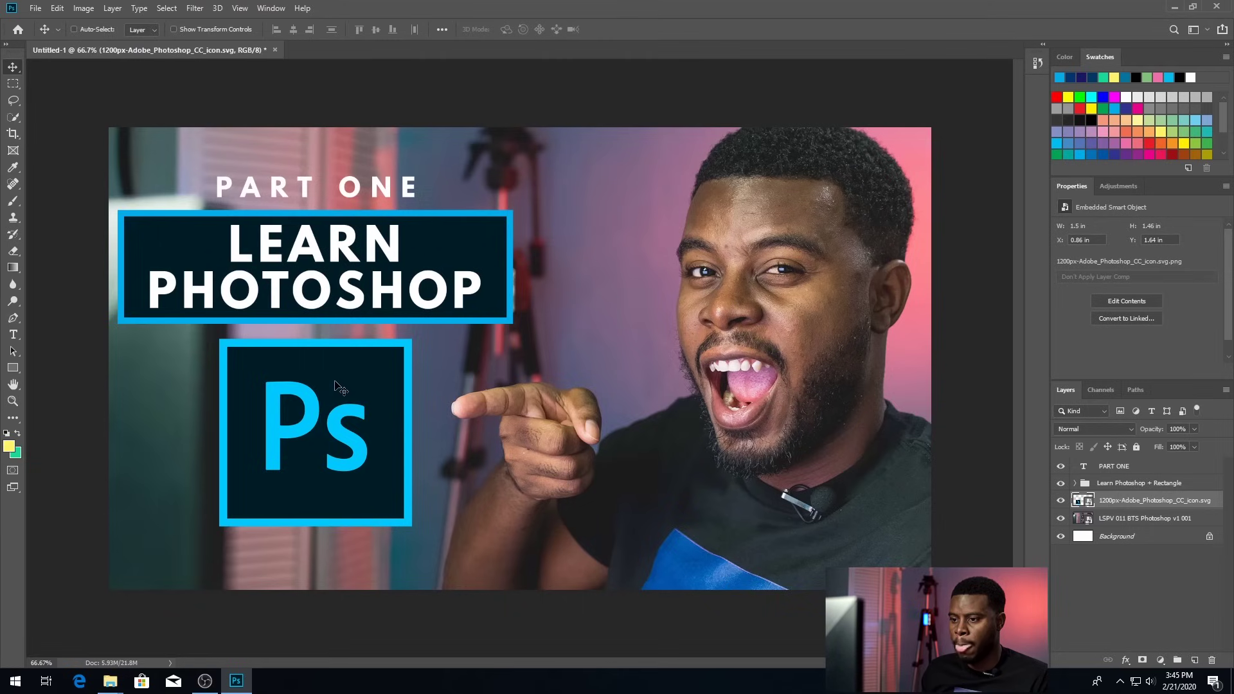
drag(334, 384, 335, 370)
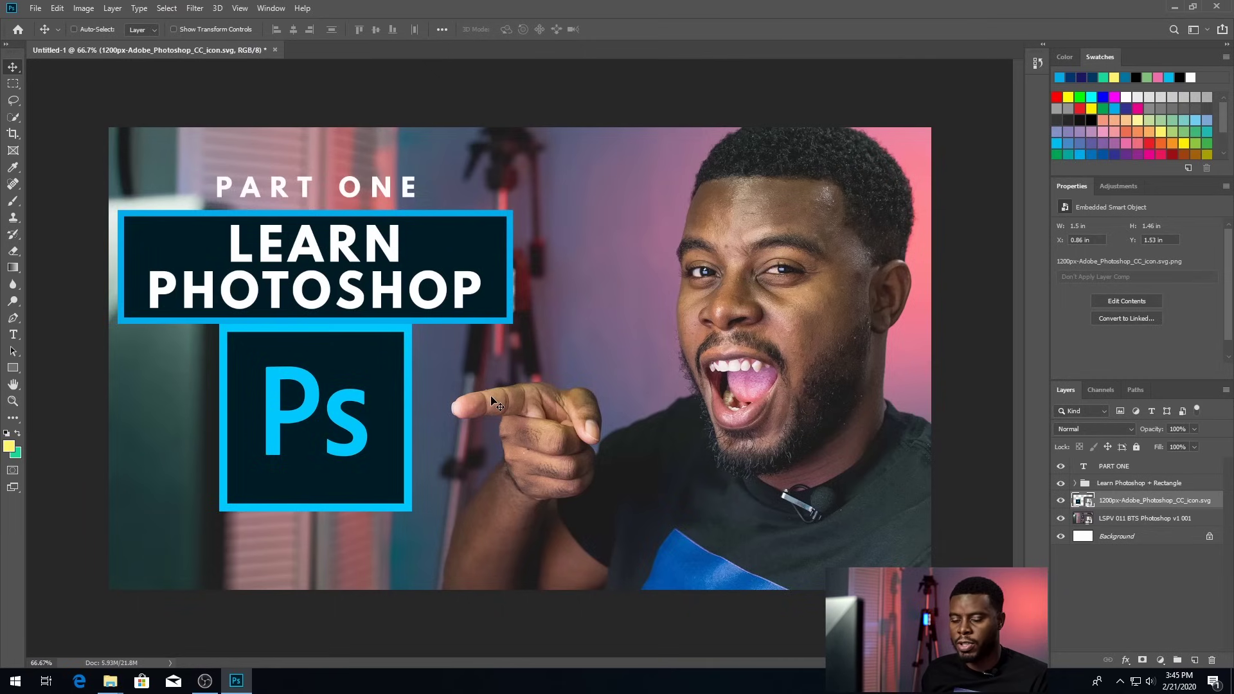
key(shift+Down)
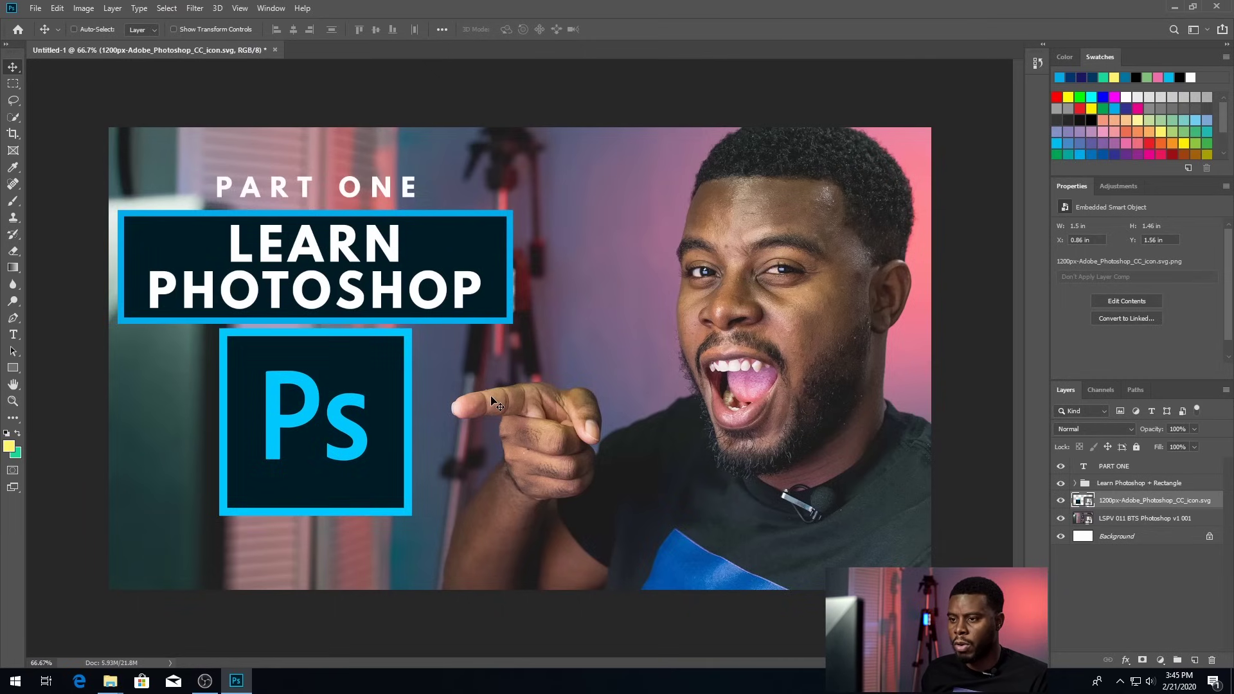
key(shift+Down)
key(shift+Down)
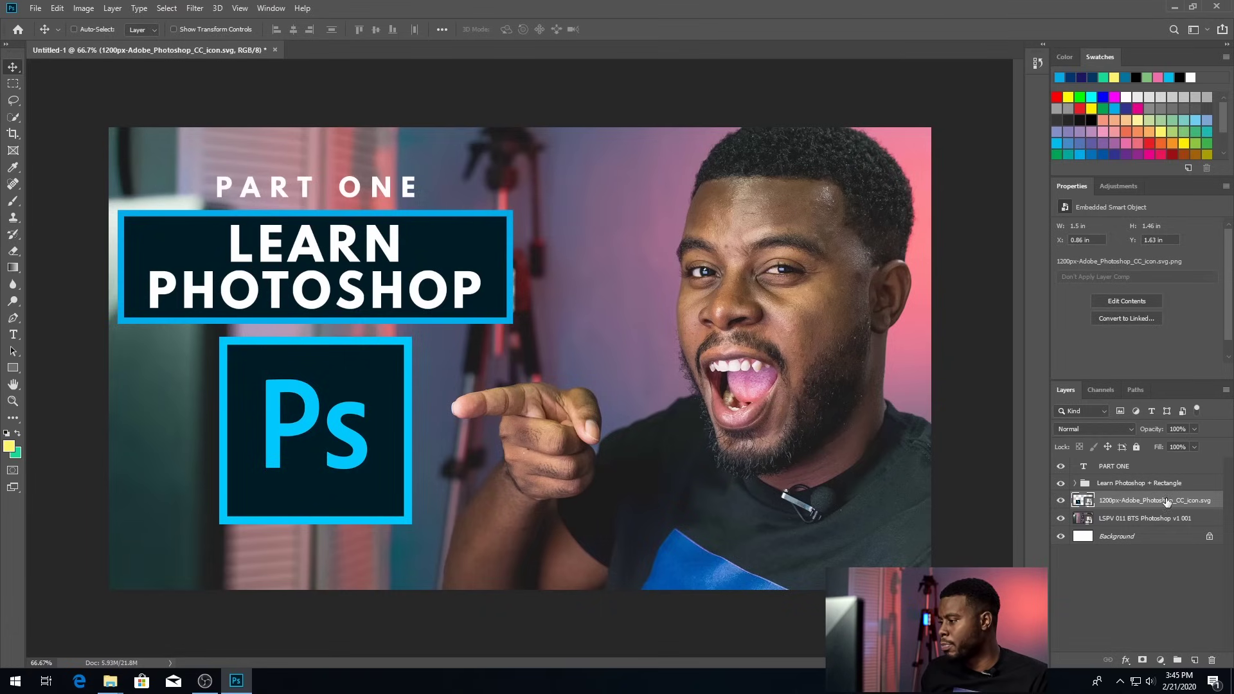
Align the PART ONE text, the Learn Photoshop + Rectangle group and the logo on their horizontal centers, and group the three.
ctrl+click(1162, 468)
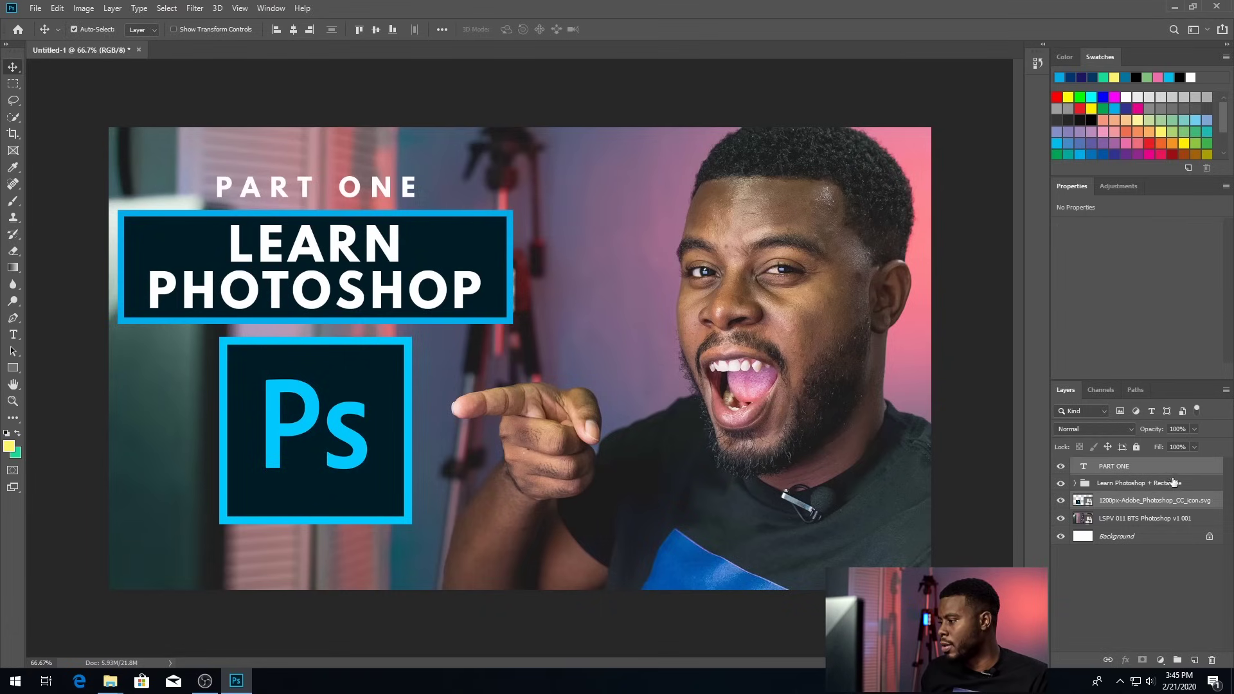
ctrl+click(1188, 487)
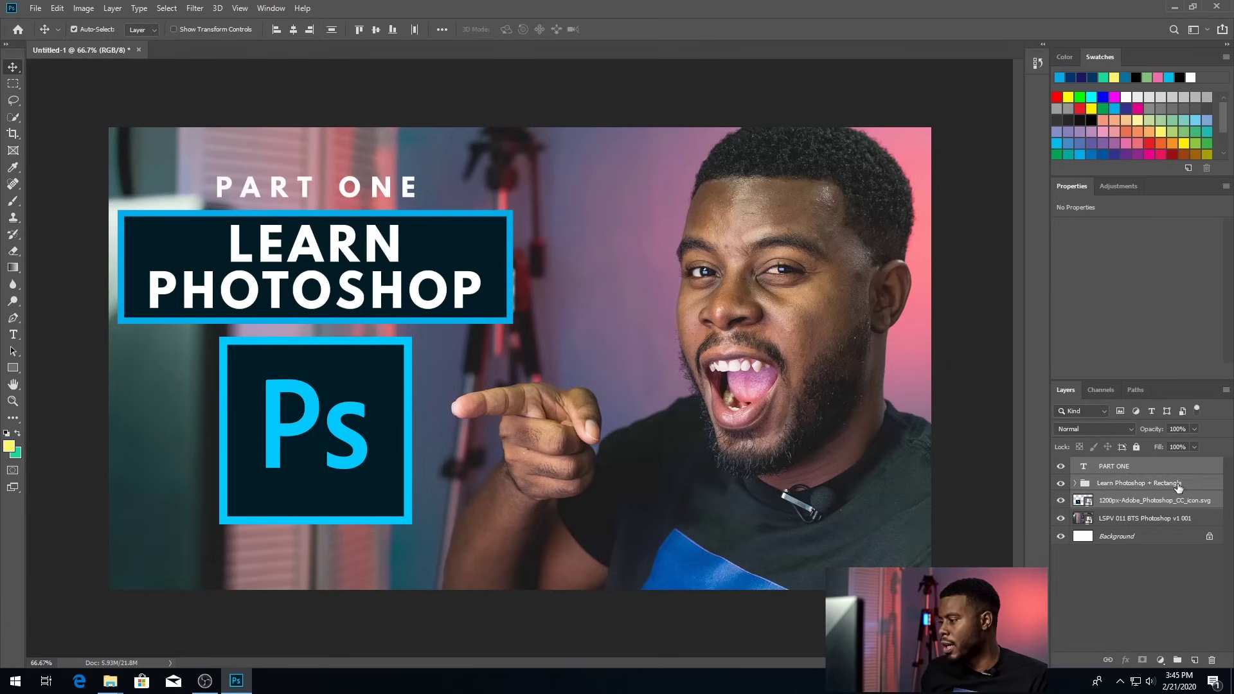
click(298, 33)
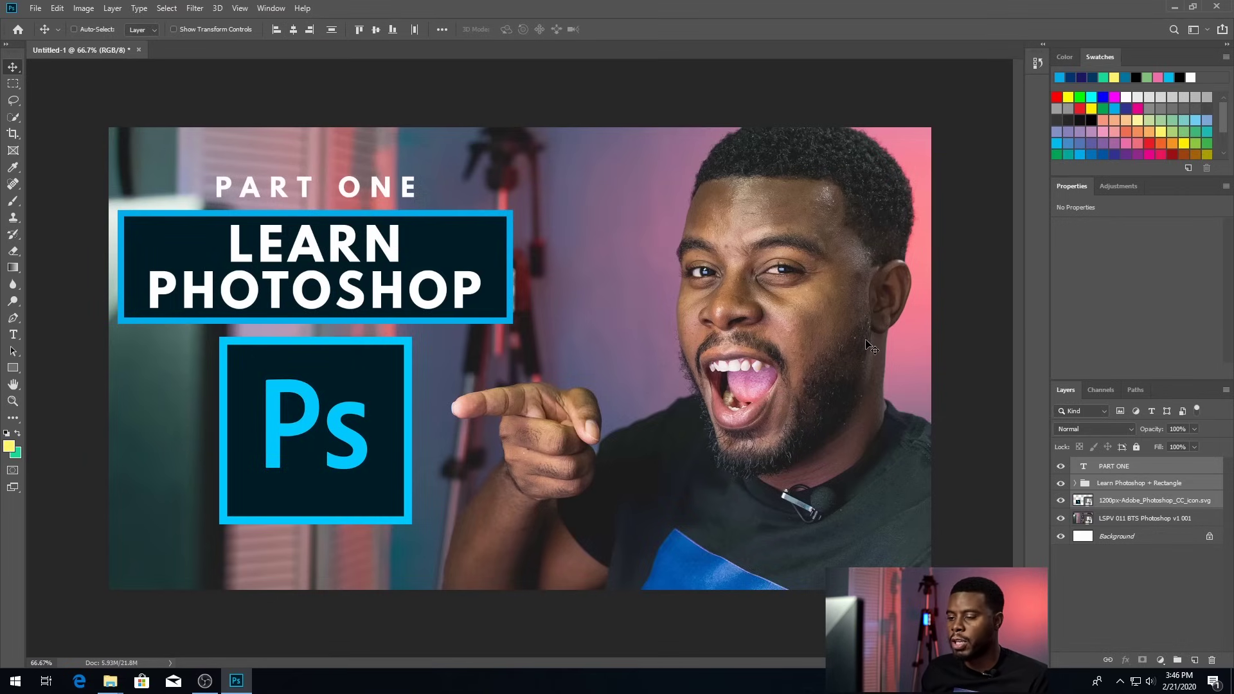
key(ctrl)
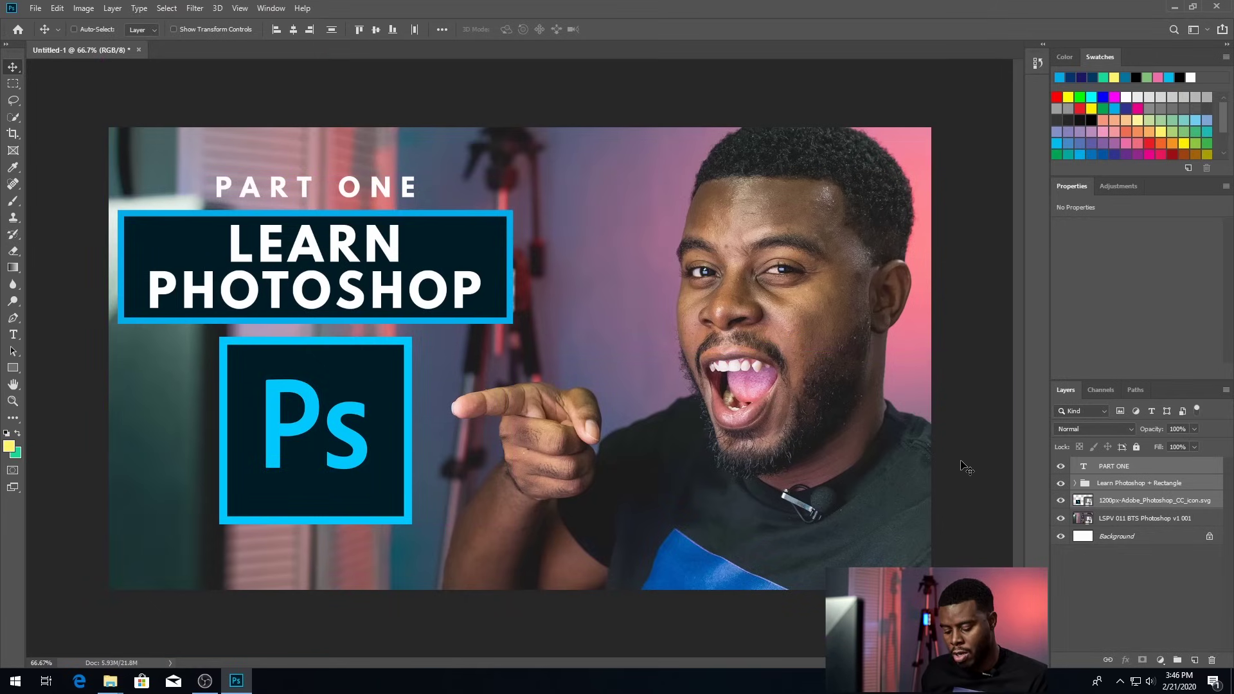
key(ctrl)
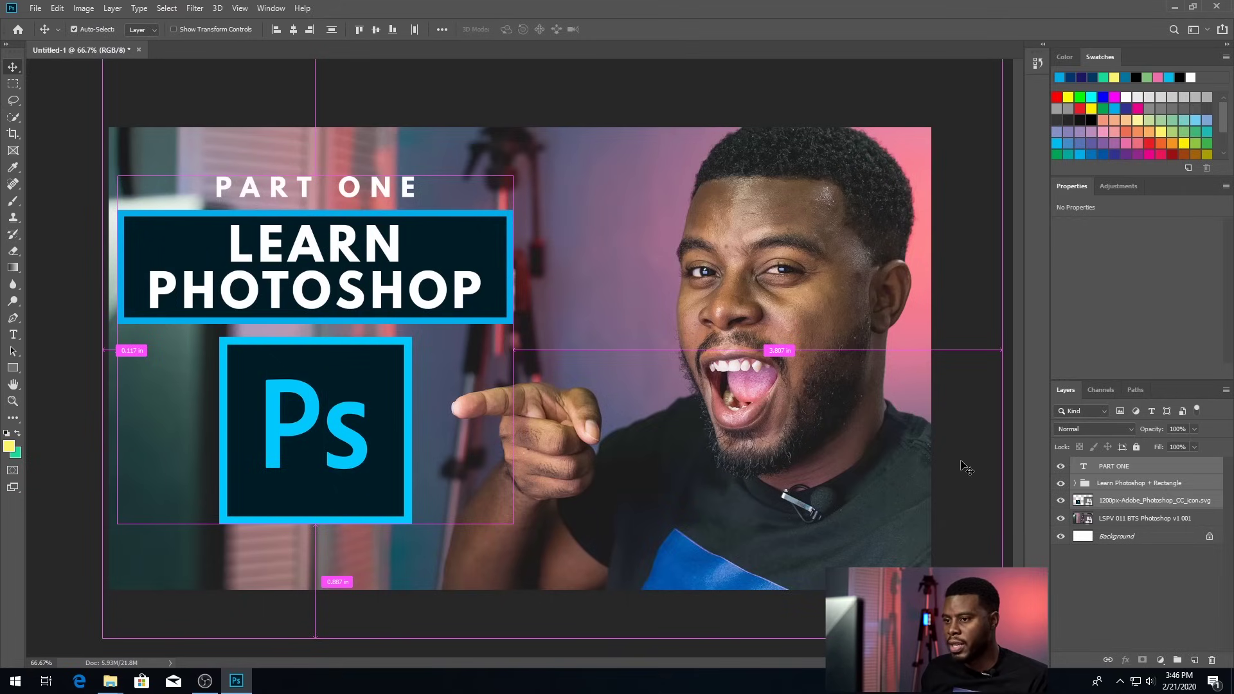
key(ctrl+g)
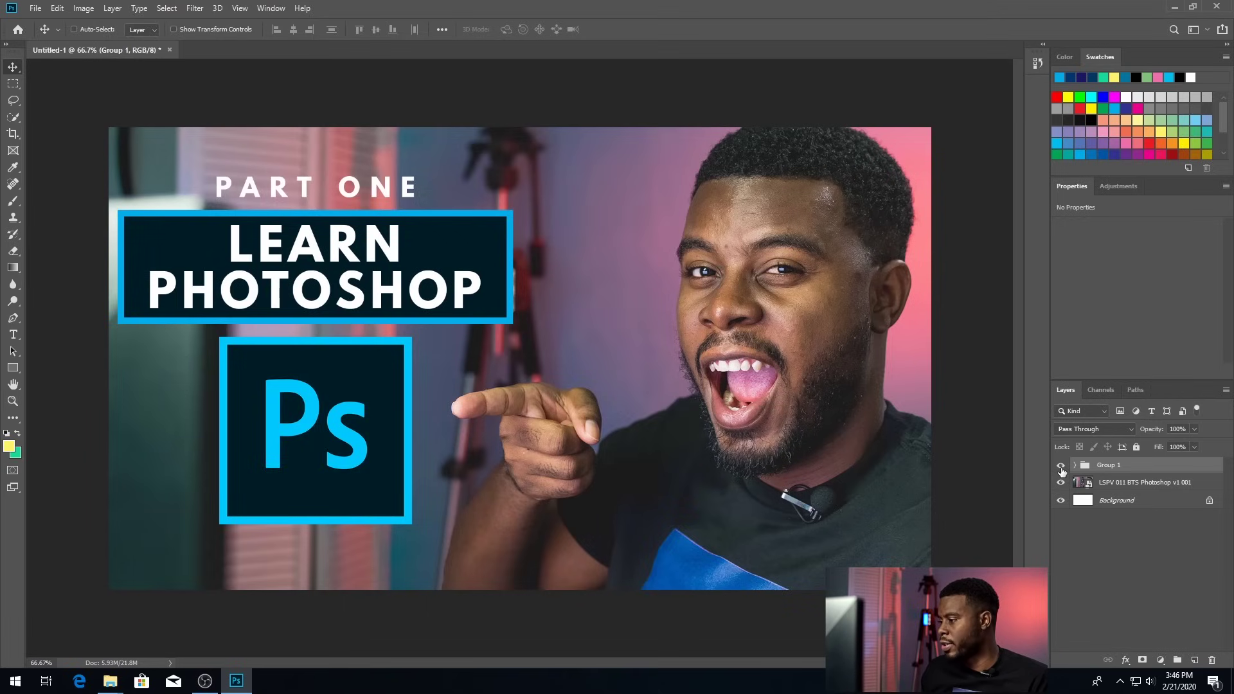
Toggle the visibility of the new group and the photo layer off and on to examine what each contributes.
click(1062, 467)
click(1062, 484)
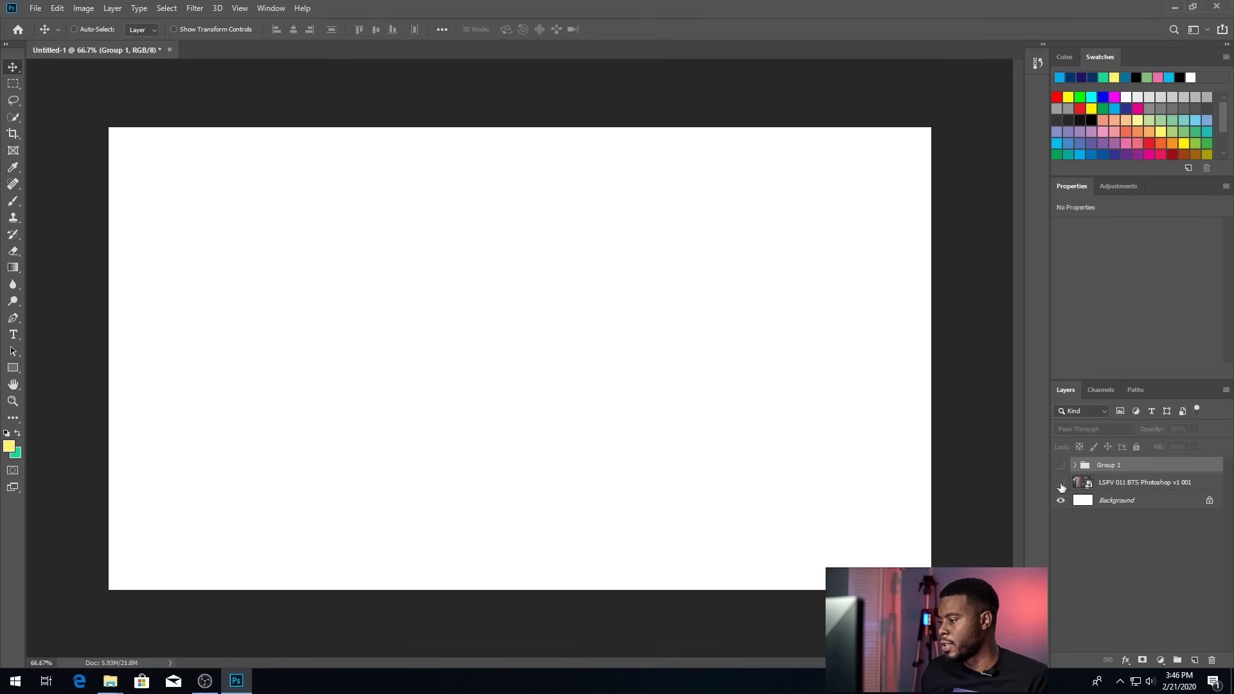
click(1062, 485)
click(1061, 465)
click(1061, 465)
click(1061, 483)
click(1061, 484)
click(1062, 465)
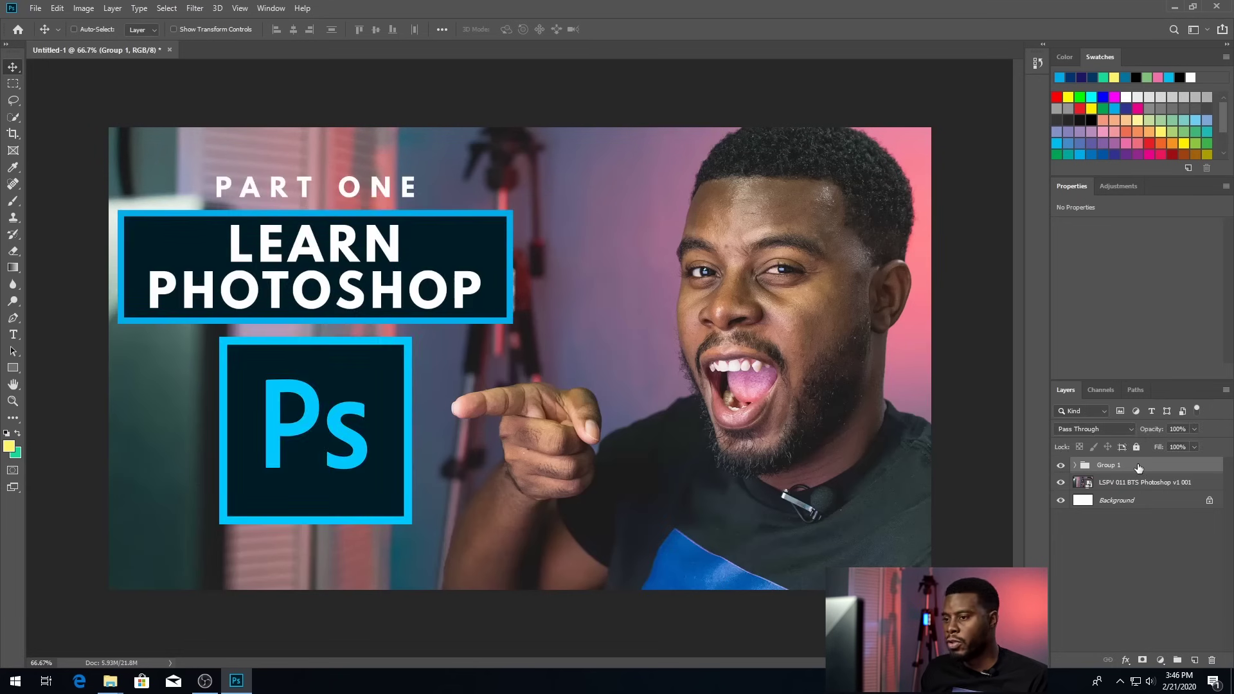
Rename the new group Info and shift it slightly right and down, away from the canvas's left edge.
double_click(1108, 466)
text(Info)
key(Return)
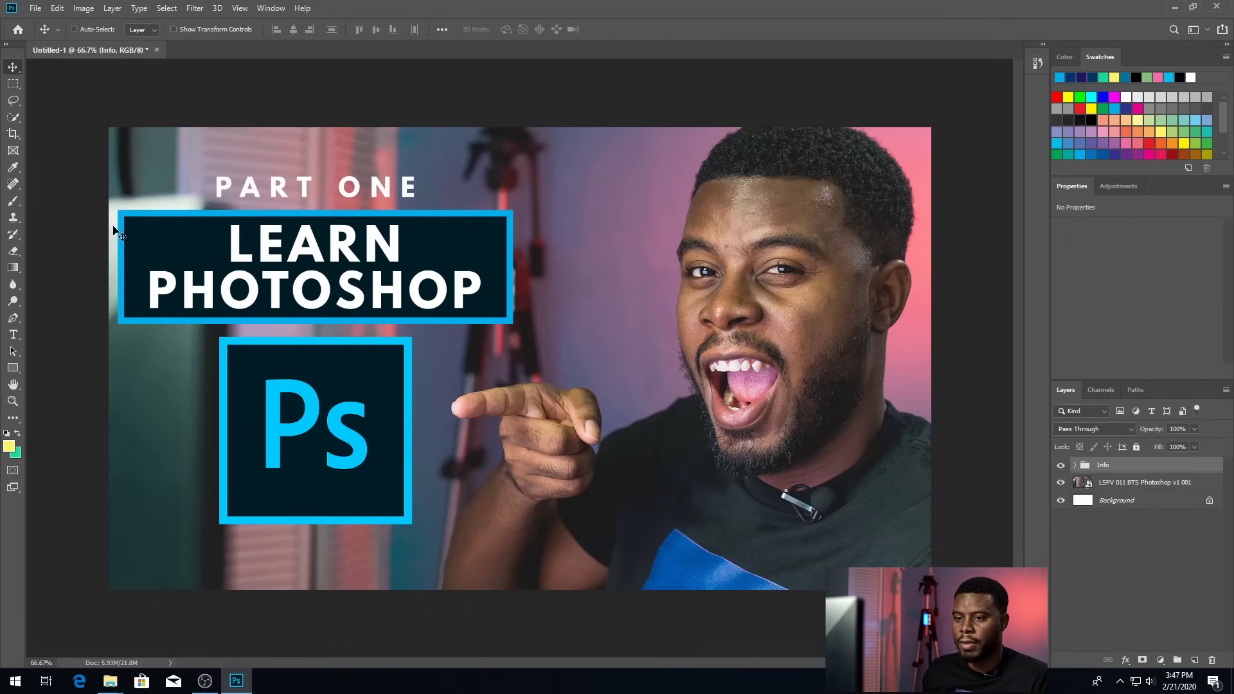
drag(214, 253, 230, 256)
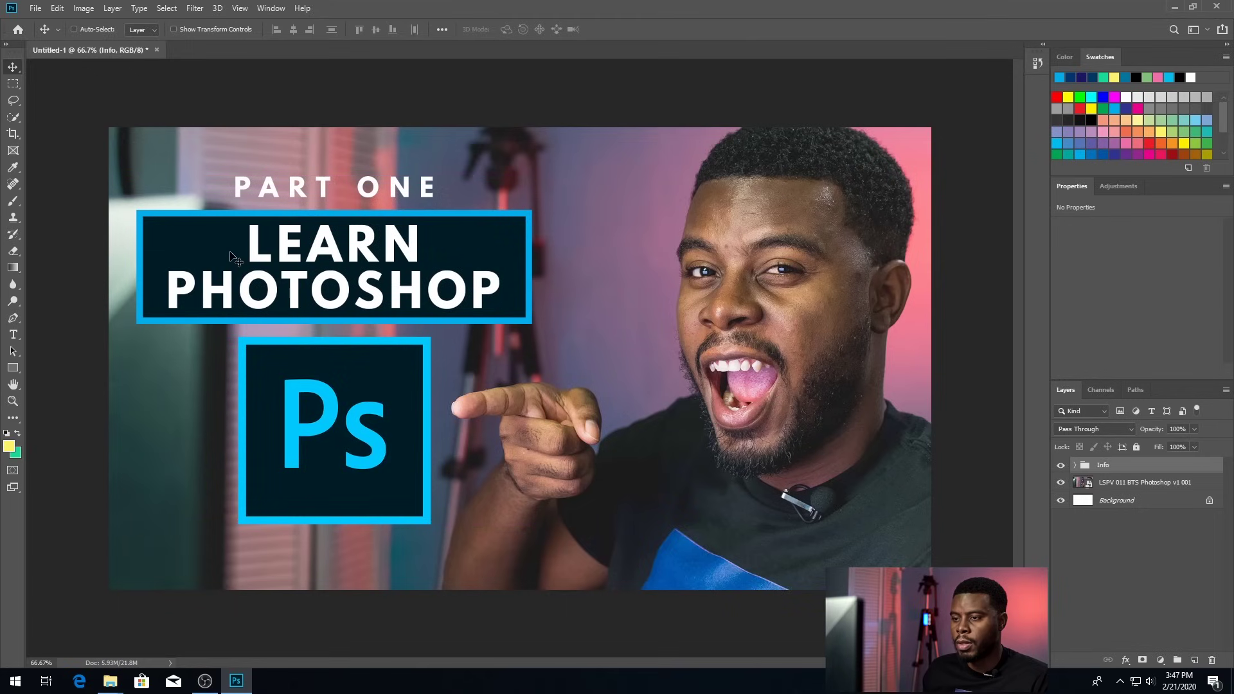
drag(348, 229, 348, 237)
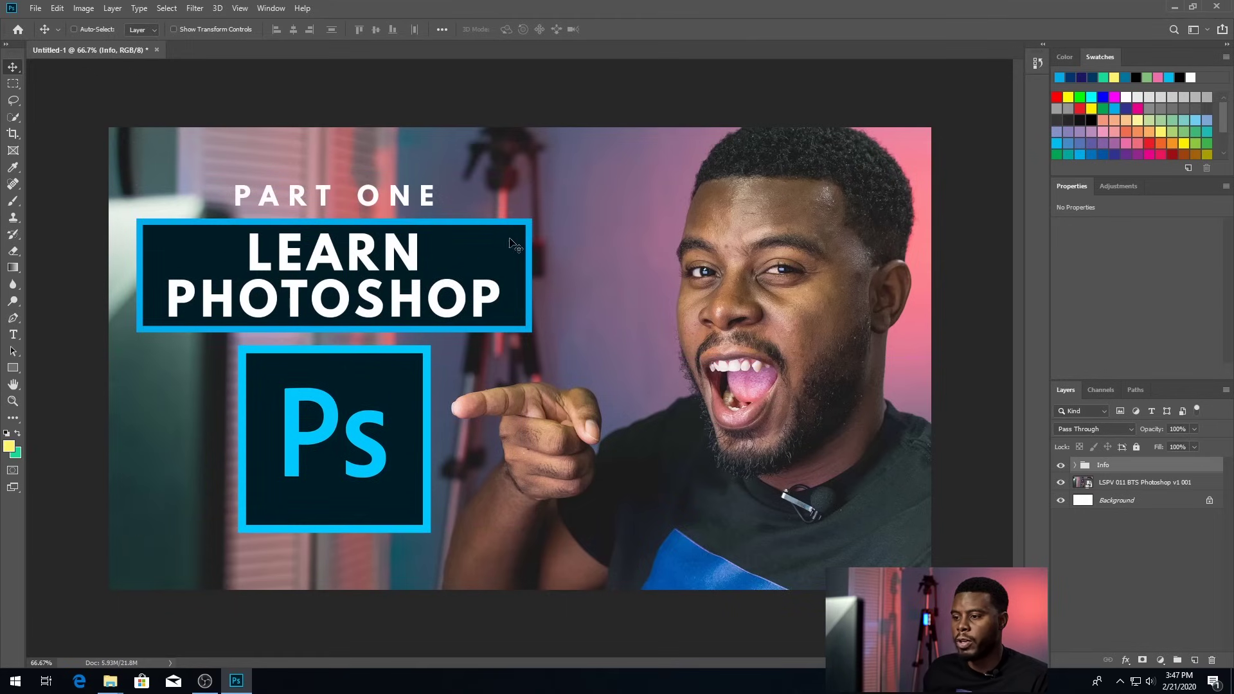
Draw a blue rectangle of about 723 × 1098 px covering the canvas's left side, and place its layer beneath the Info group.
scroll(569, 236, up, 1)
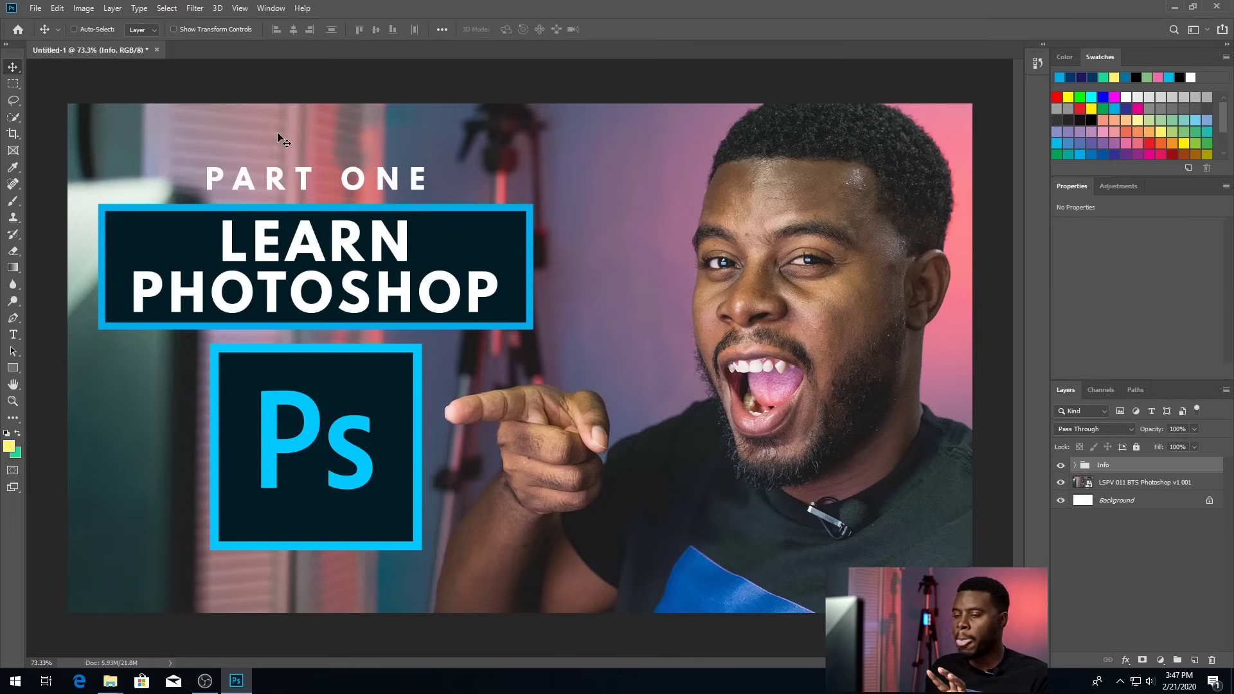
click(13, 368)
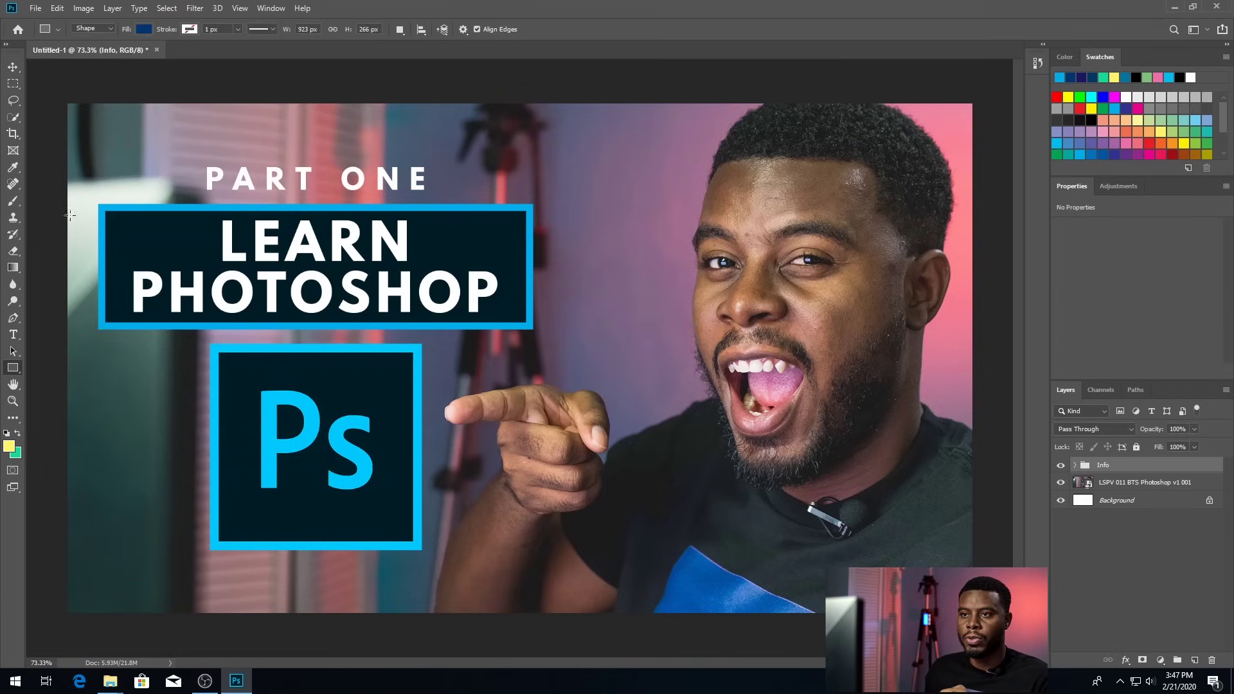
click(144, 30)
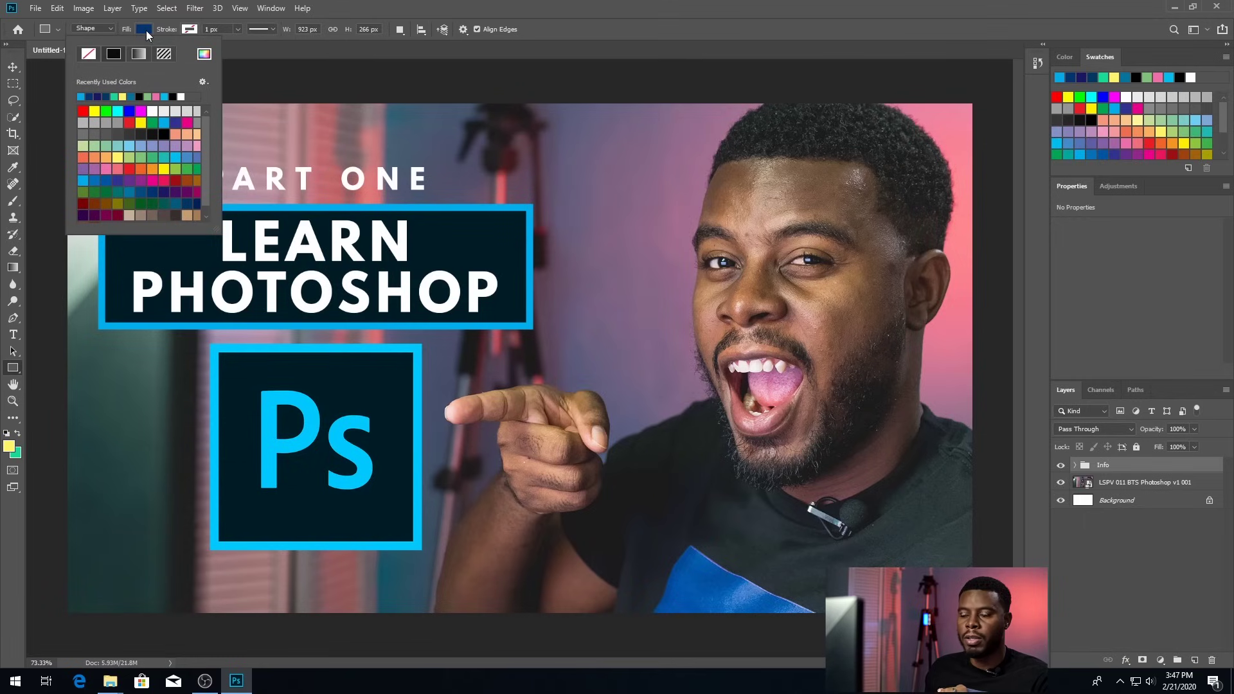
click(97, 181)
key(Return)
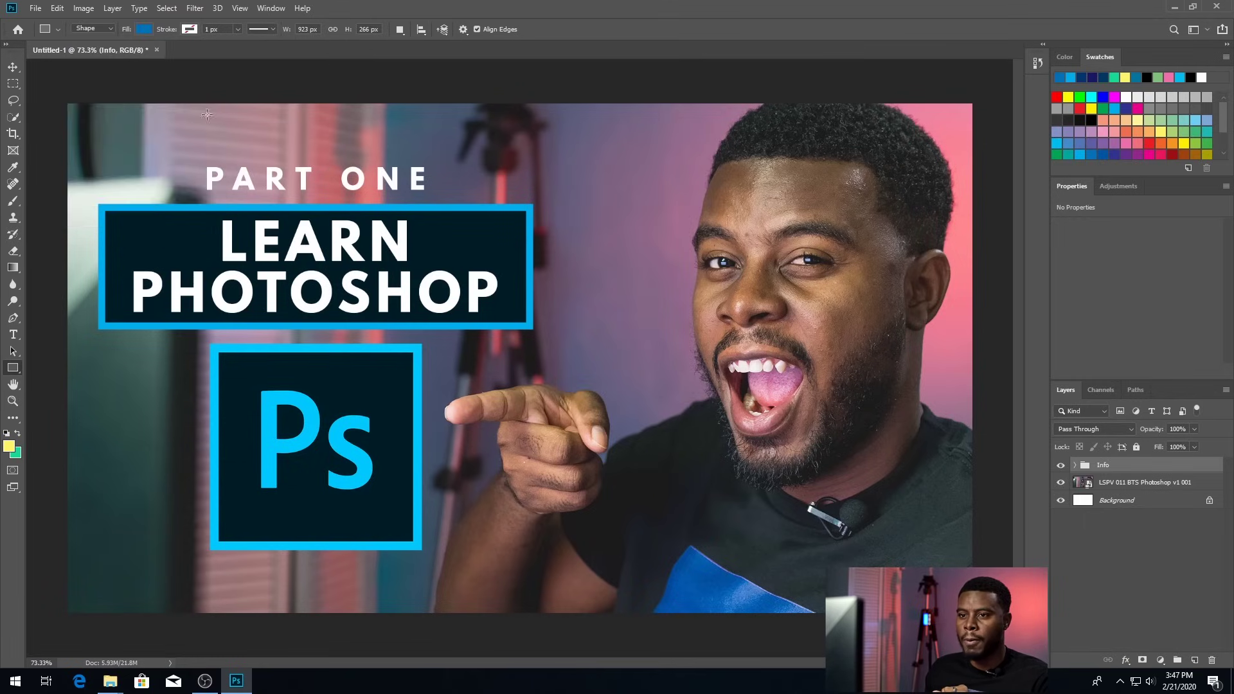
drag(63, 98, 404, 617)
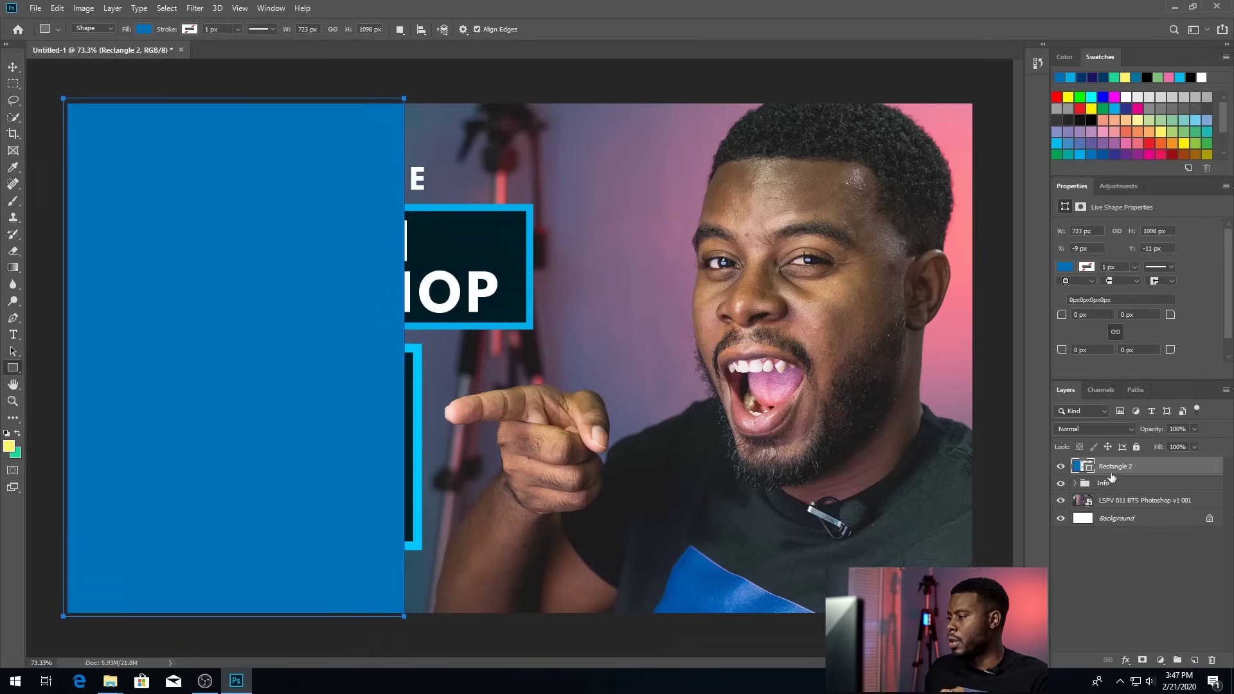
drag(1116, 471, 1116, 490)
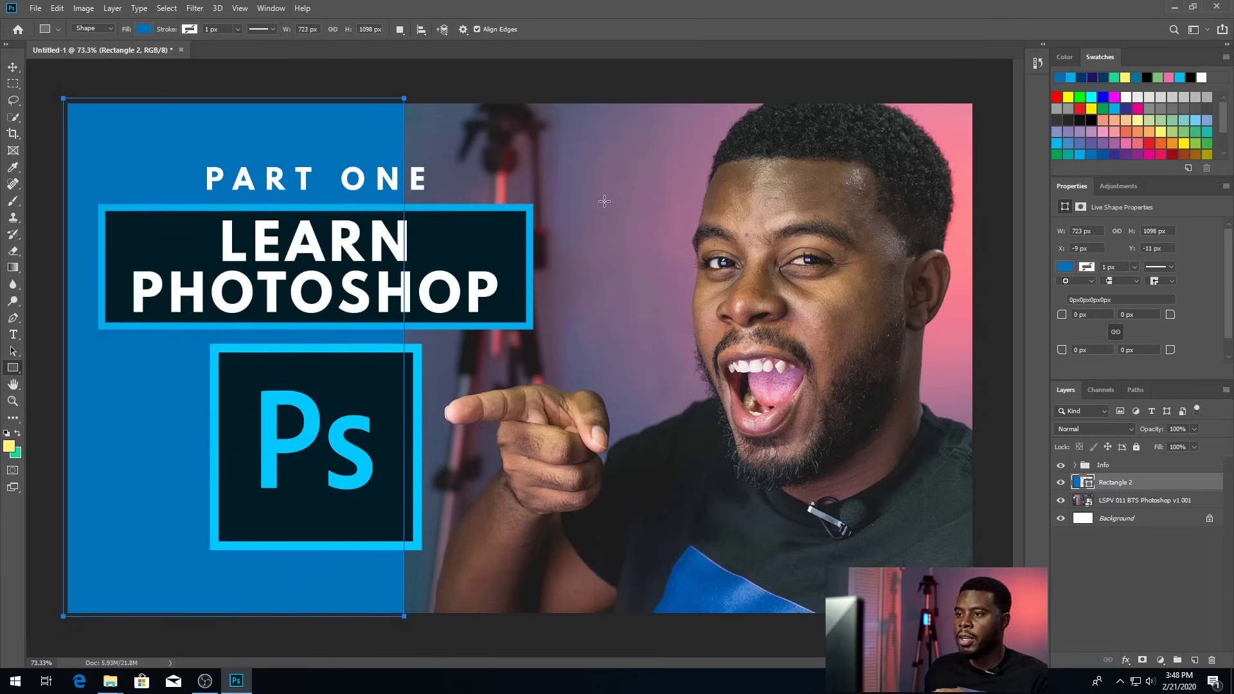
click(1094, 464)
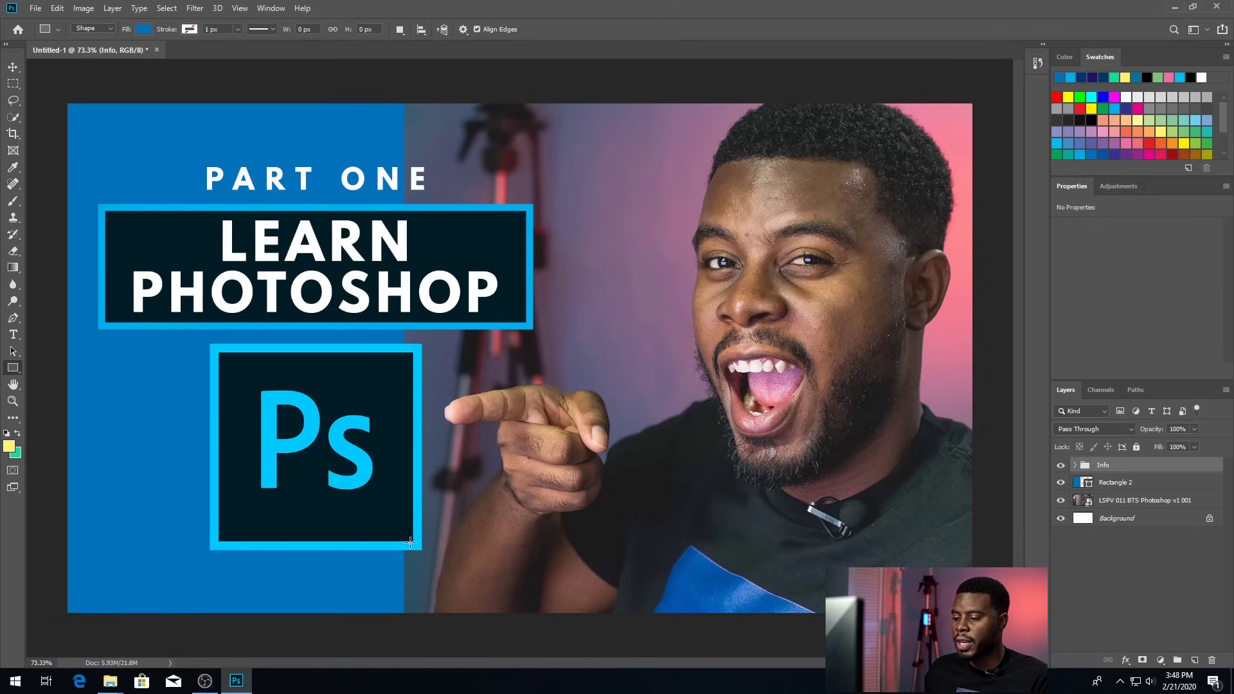
Start a Gaussian Blur on the blue rectangle layer, converting the shape to a smart object.
click(1167, 483)
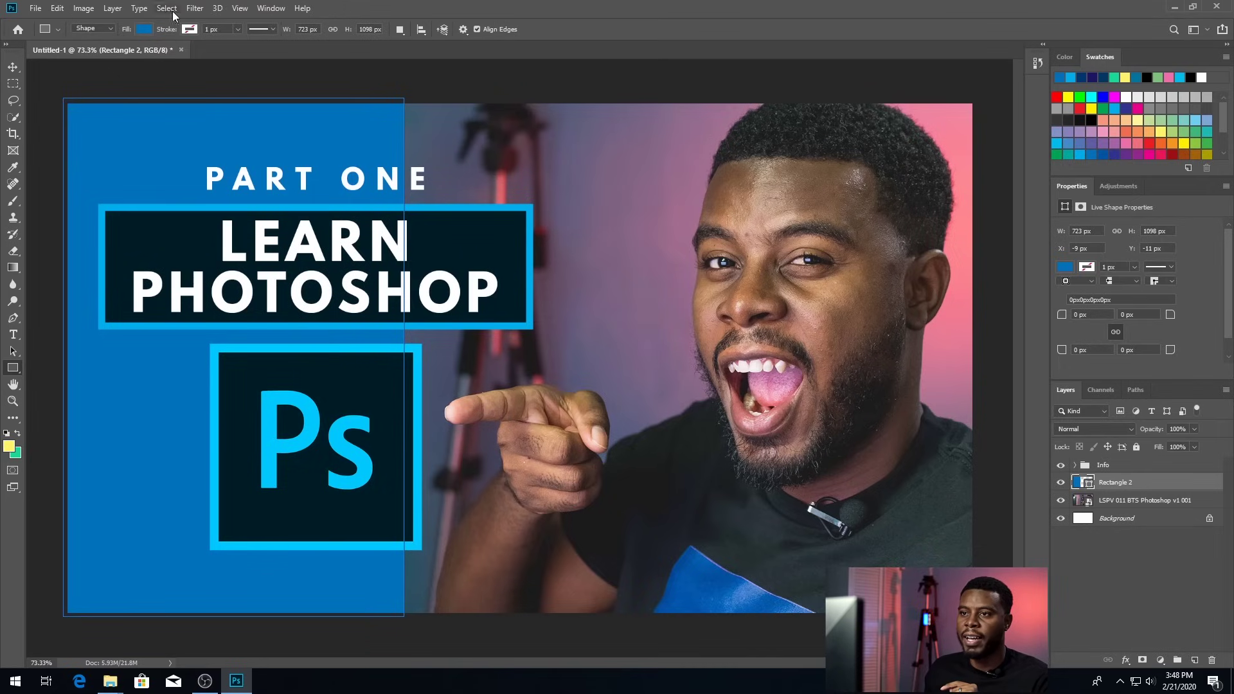
click(196, 10)
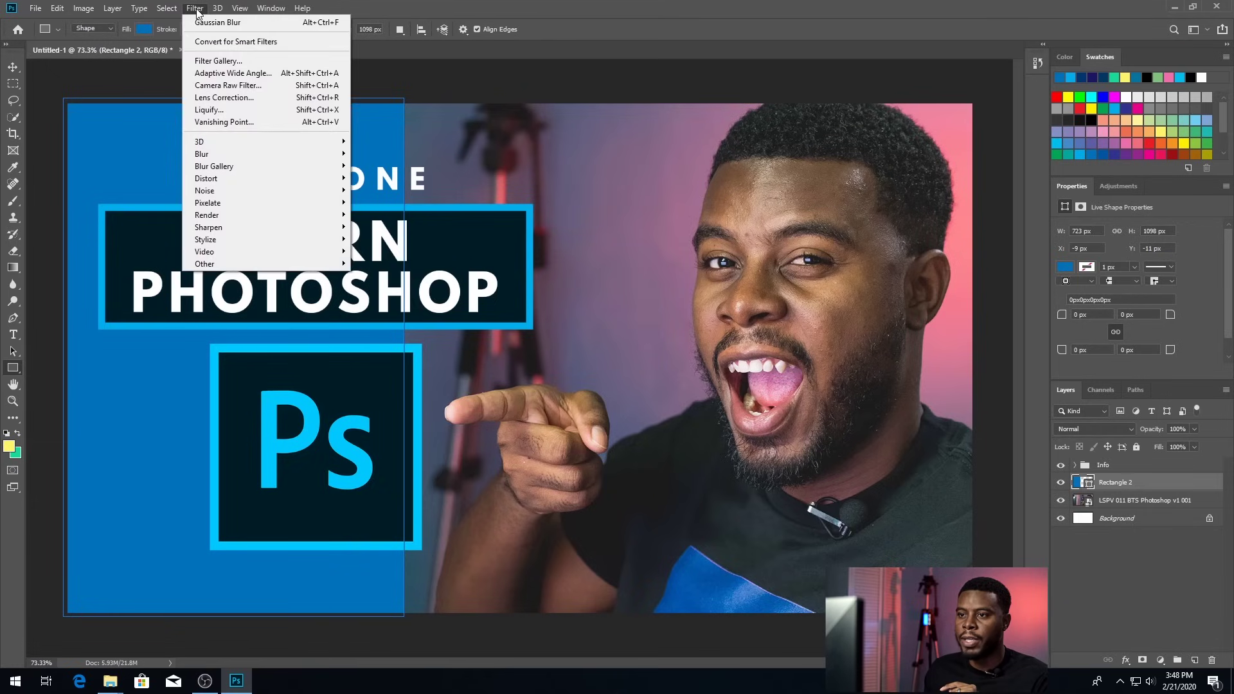
mouse_move(316, 161)
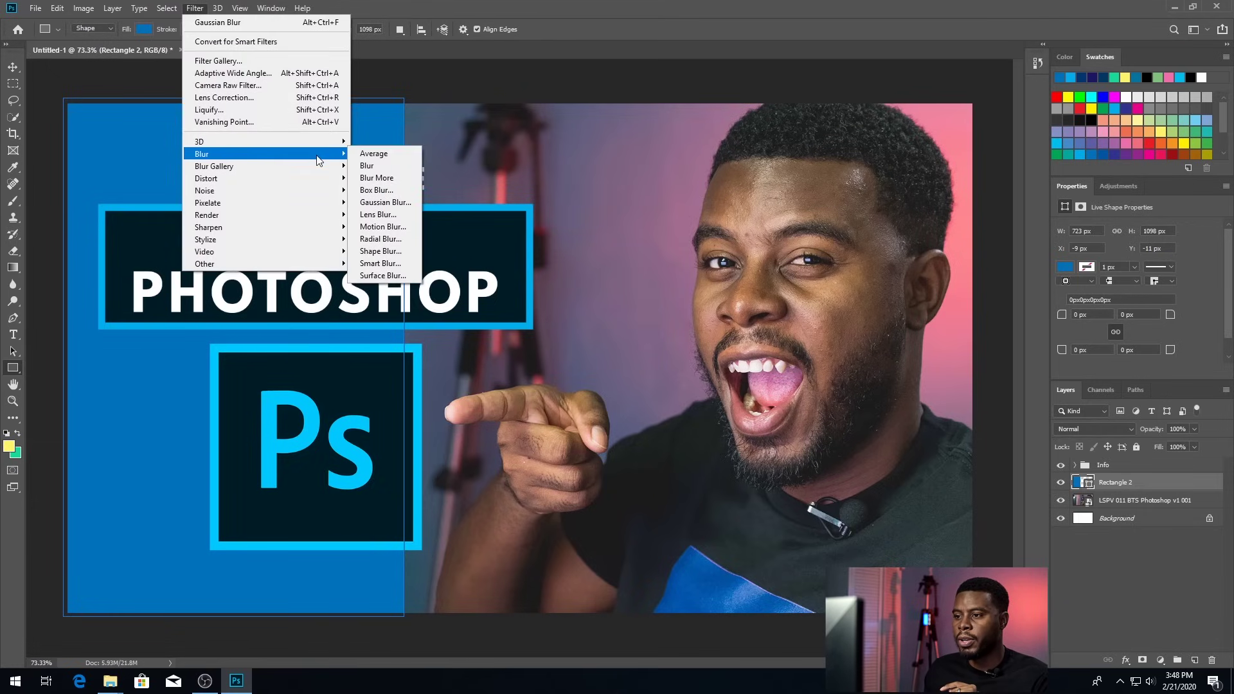
click(392, 201)
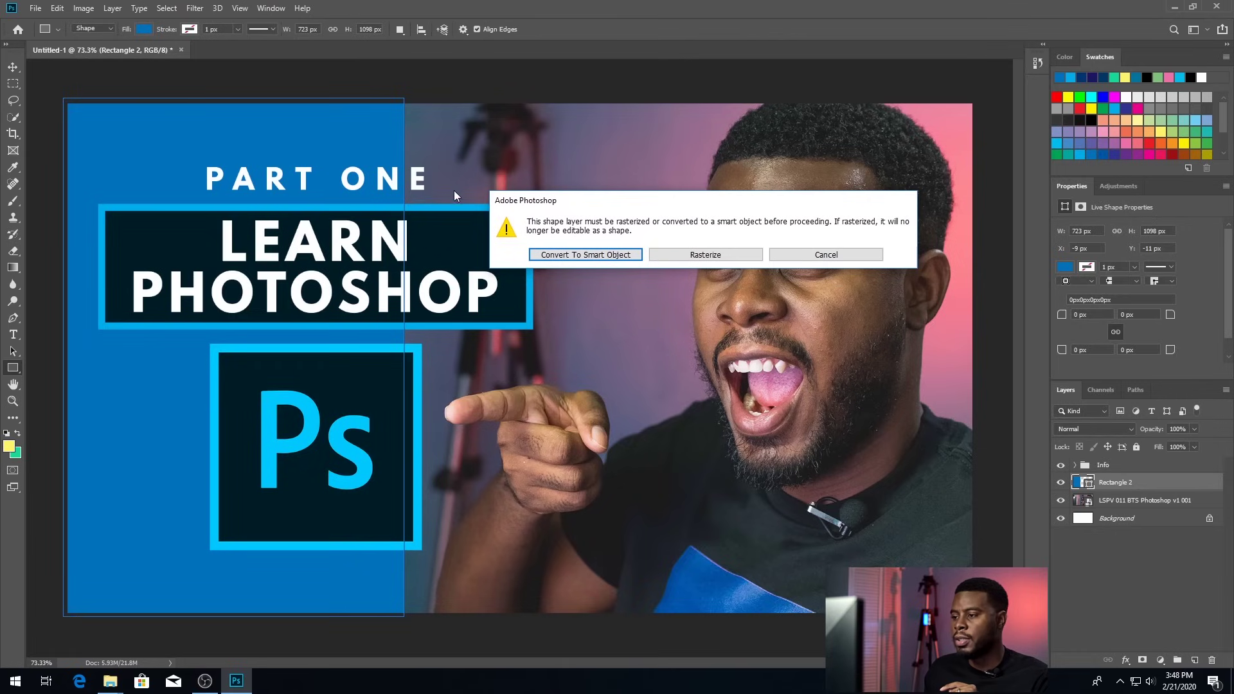
click(621, 255)
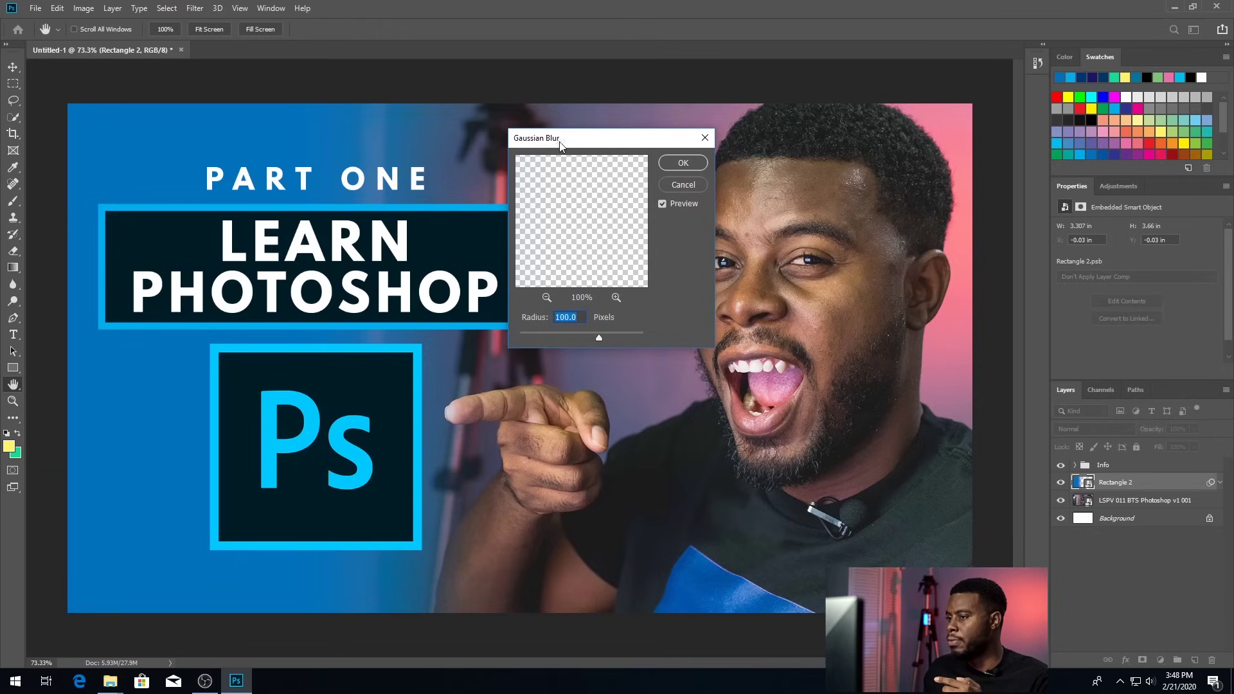
Try out weaker and stronger blur radii in the preview, and apply the Gaussian Blur with a radius of 120 pixels.
drag(559, 143, 617, 157)
drag(658, 353, 583, 349)
drag(668, 352, 691, 353)
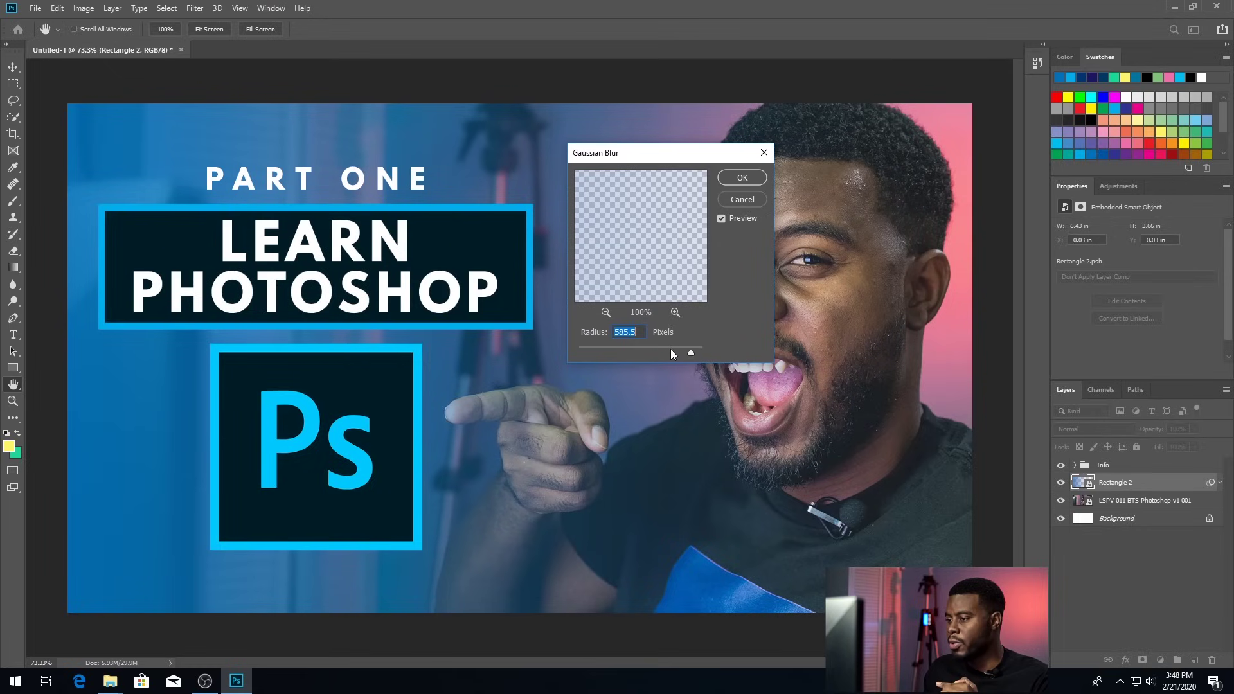
drag(662, 160, 505, 469)
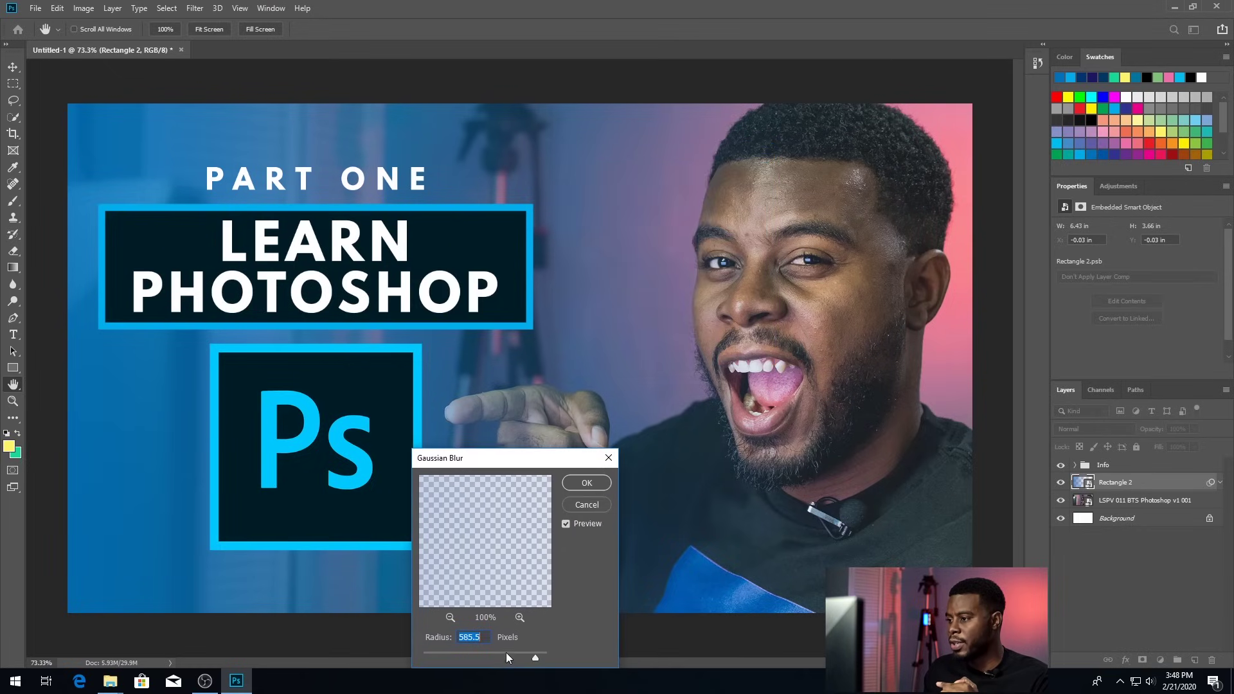
click(507, 653)
drag(559, 458, 645, 337)
text(120)
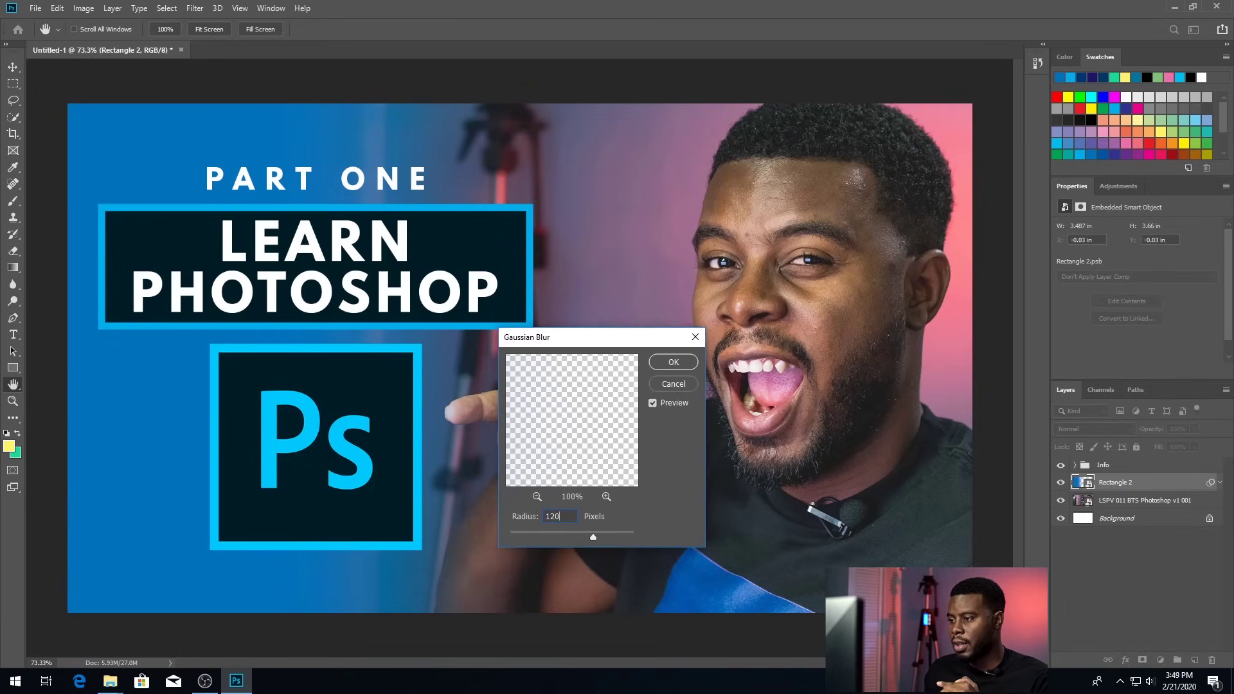
key(Return)
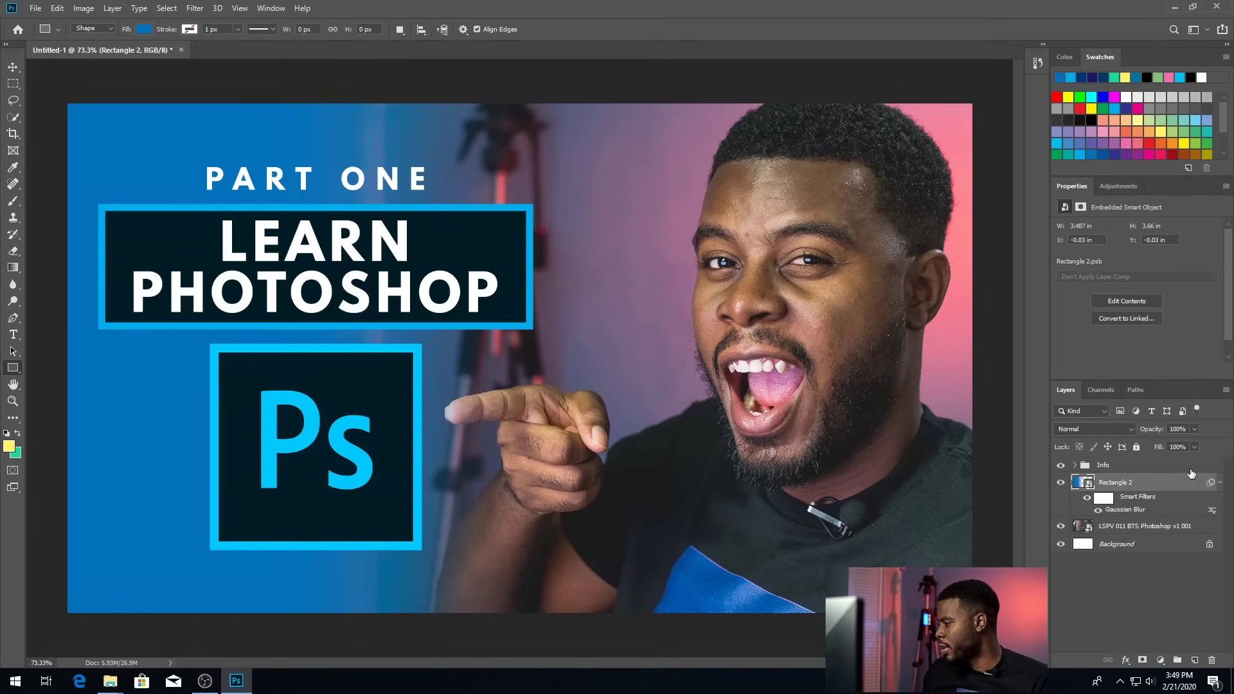
Try out lower opacities on the blurred blue rectangle layer and set its opacity to 60%.
click(1195, 429)
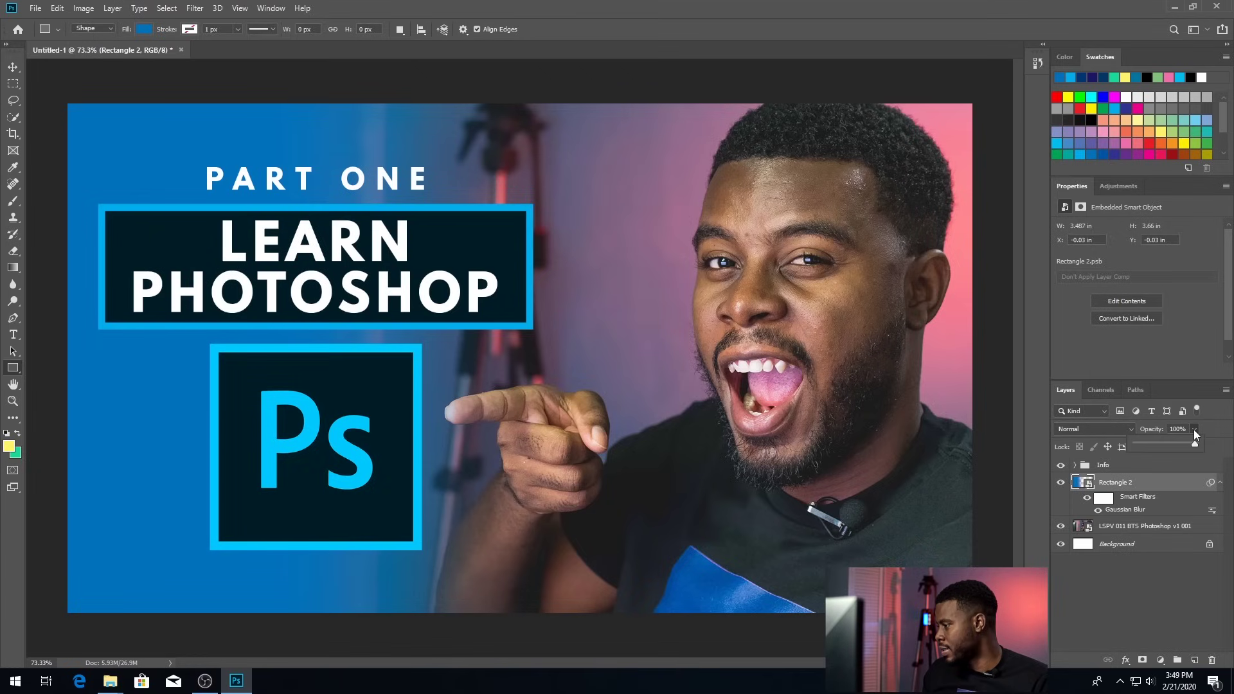
drag(1186, 444, 1180, 445)
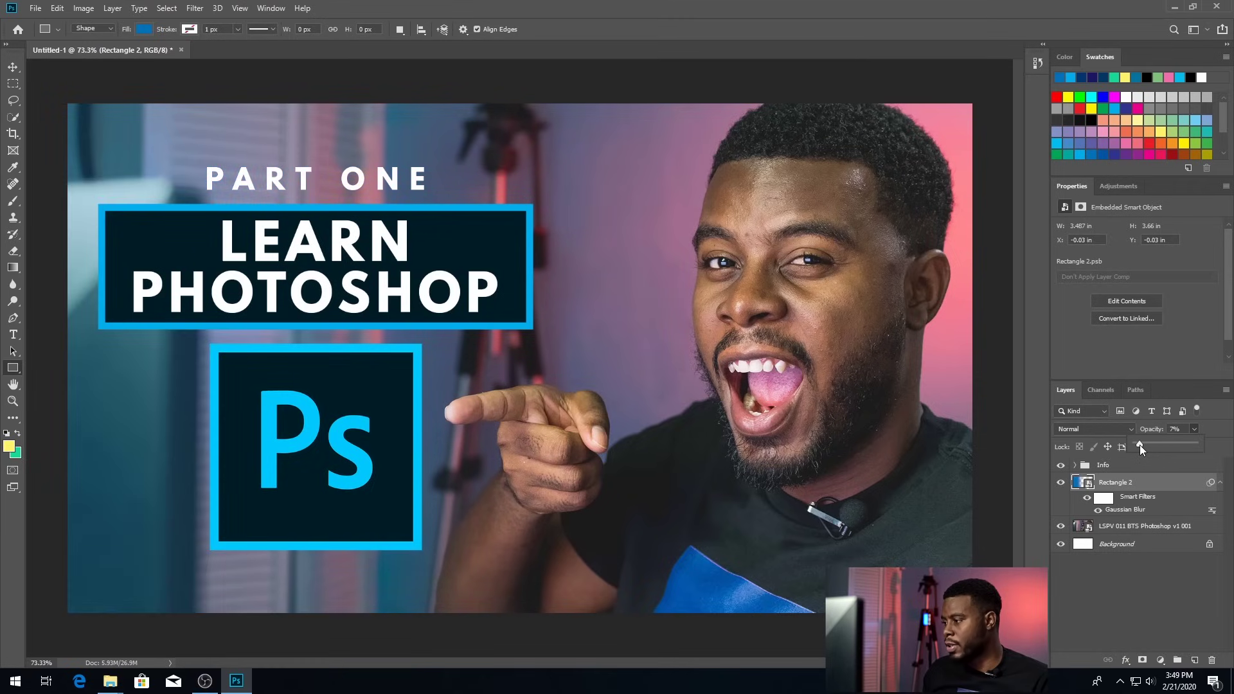
drag(1150, 446, 1171, 443)
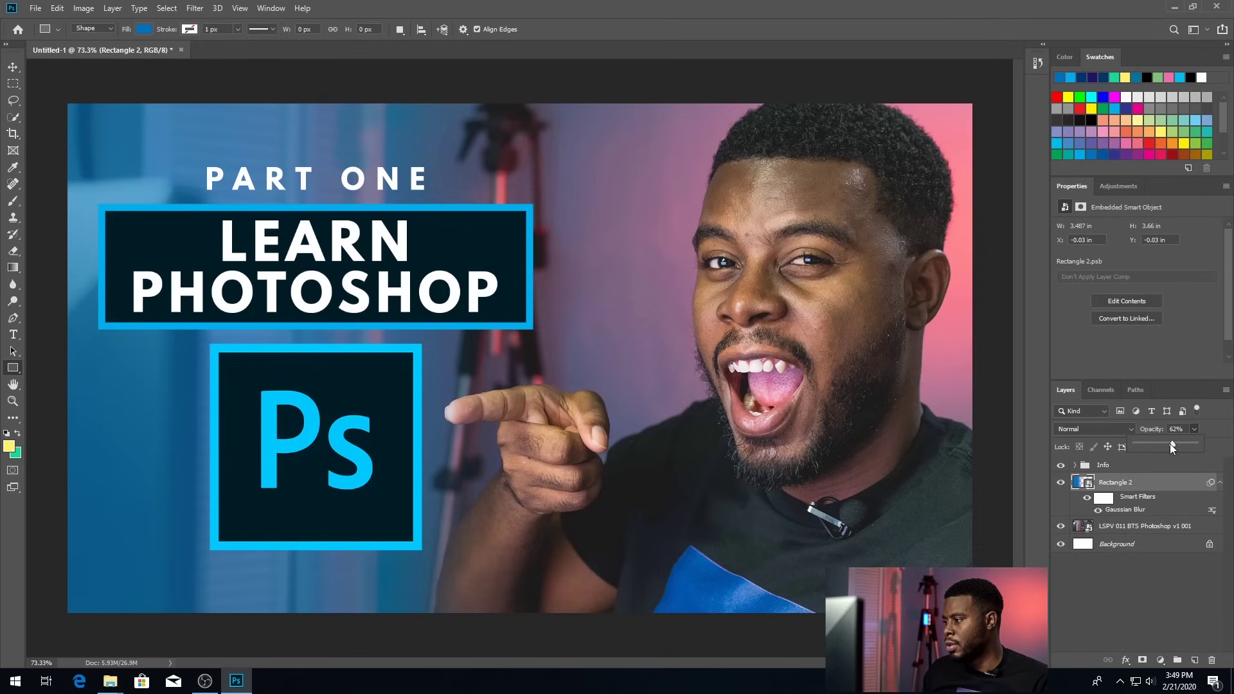
drag(1171, 444, 1170, 443)
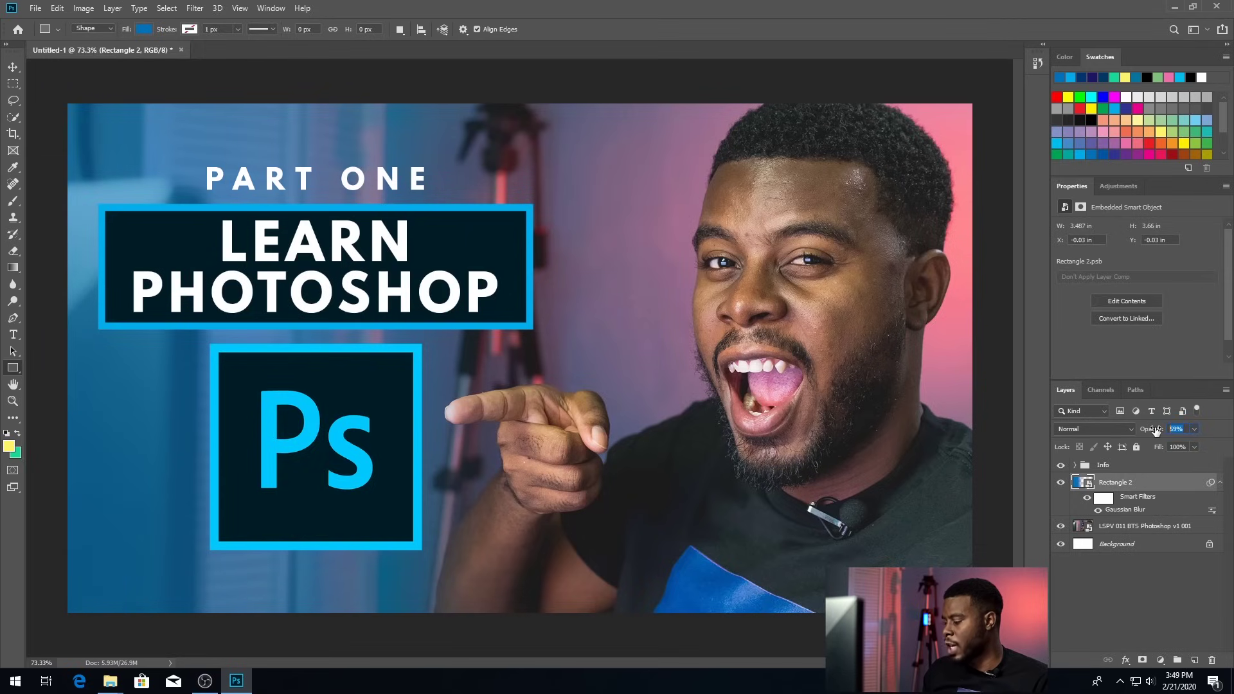
text(60)
key(Return)
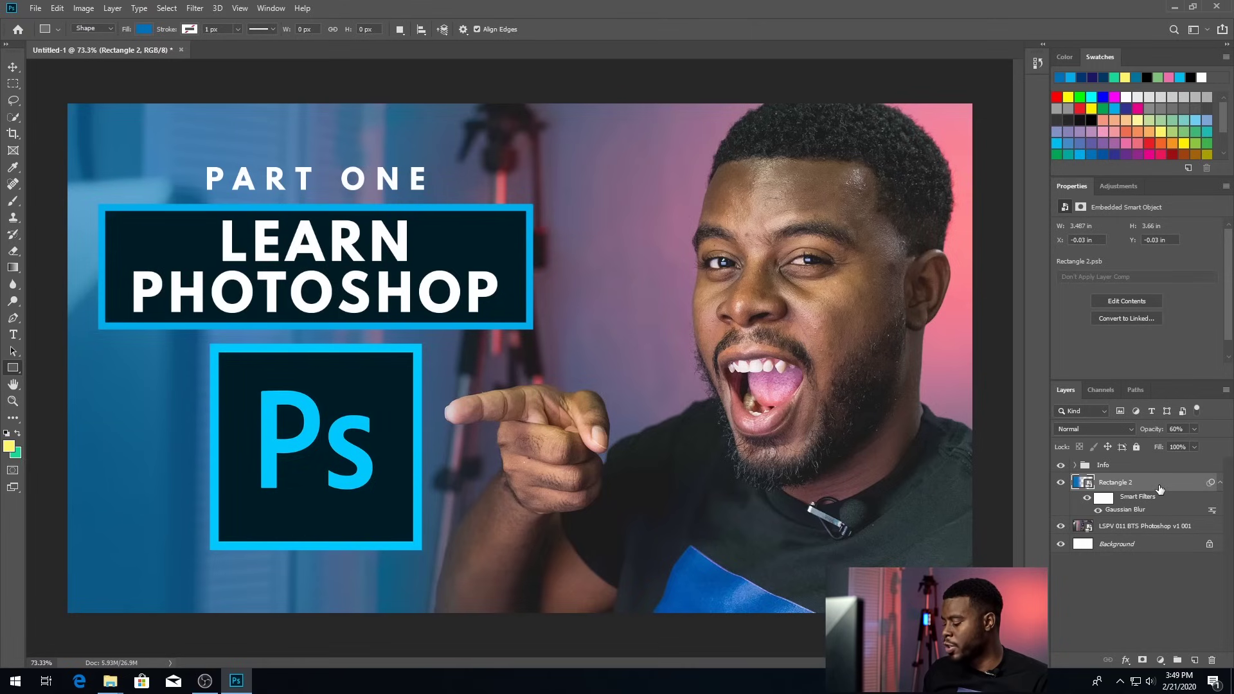
Try the blue rectangle layer at 10% and 50% opacity, and return it to 60%.
key(1)
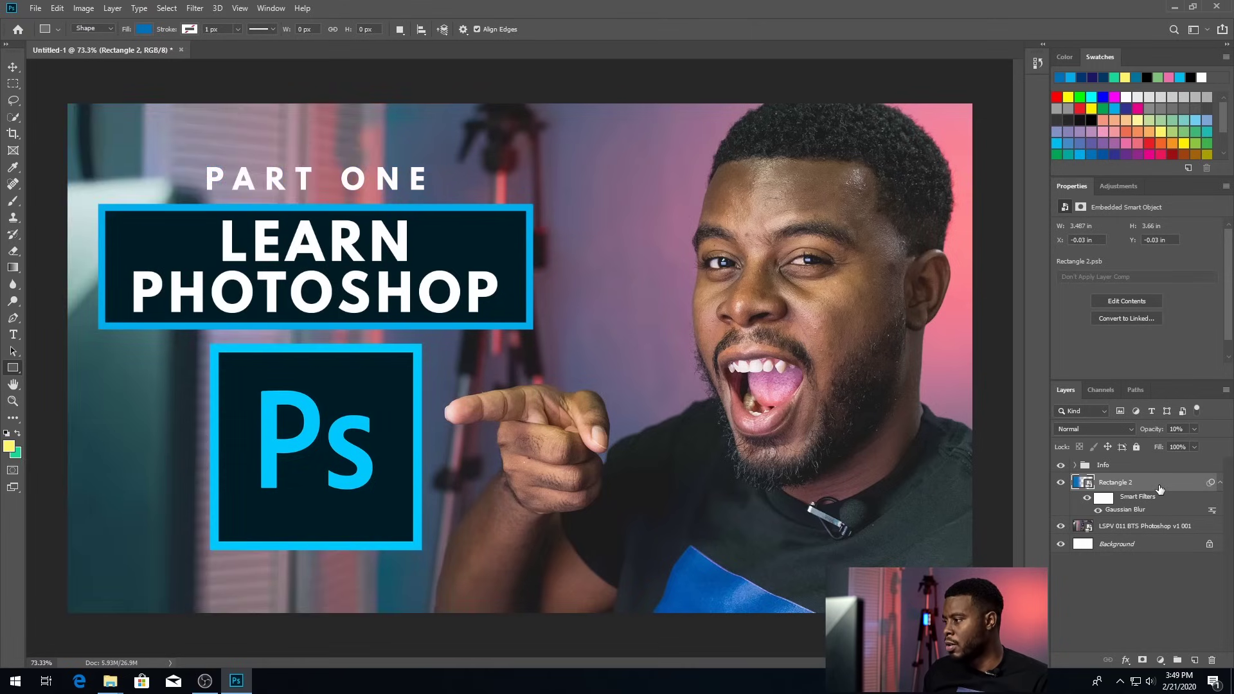
key(5)
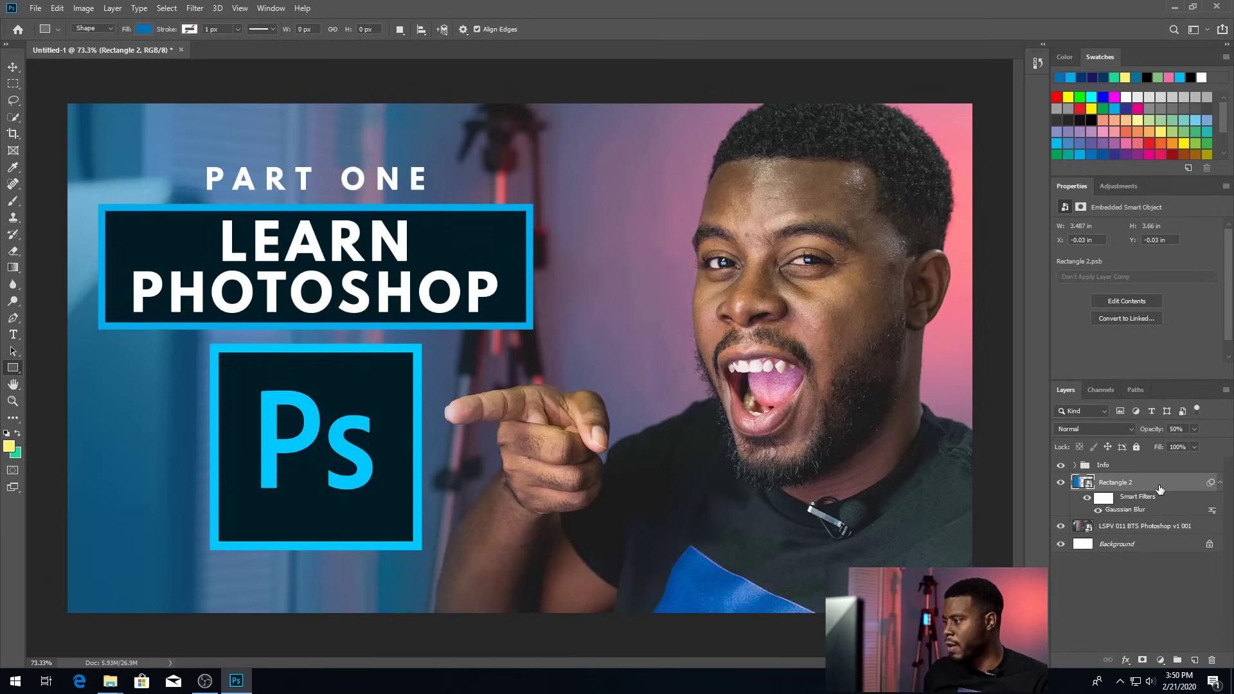
key(6)
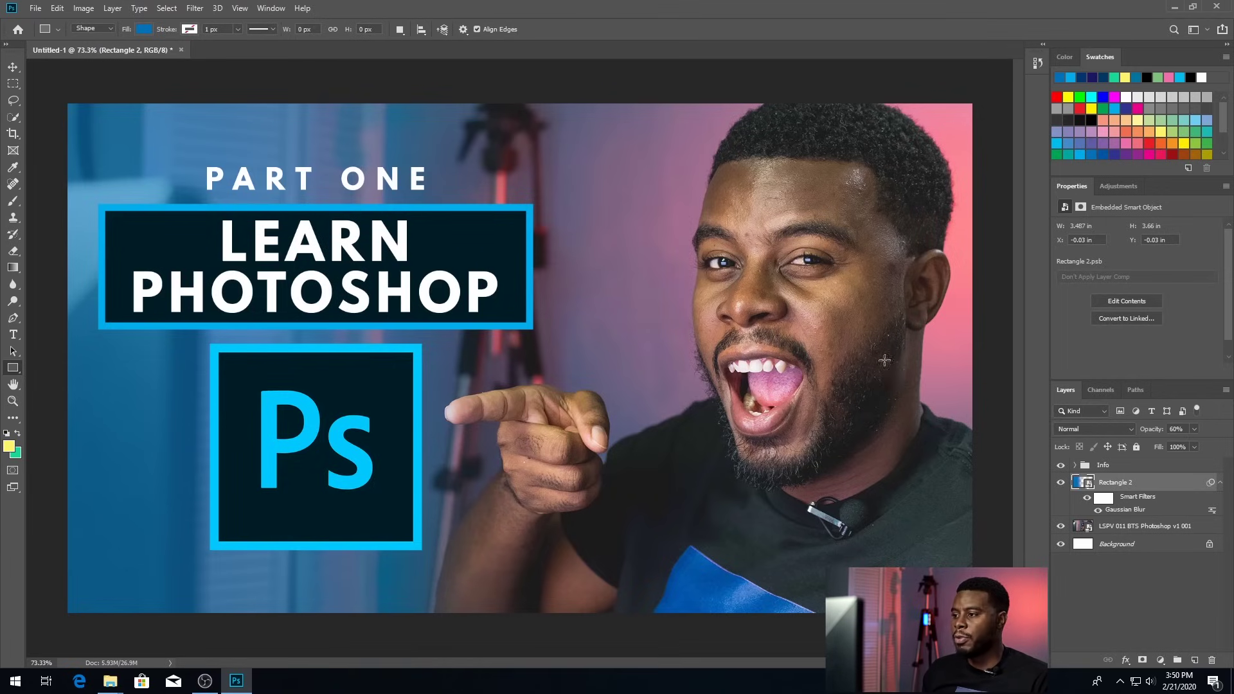
Examine the whole design at about 10% zoom to judge how it reads as a small thumbnail, and return to a large view.
scroll(787, 311, down, 15)
scroll(708, 311, down, 2)
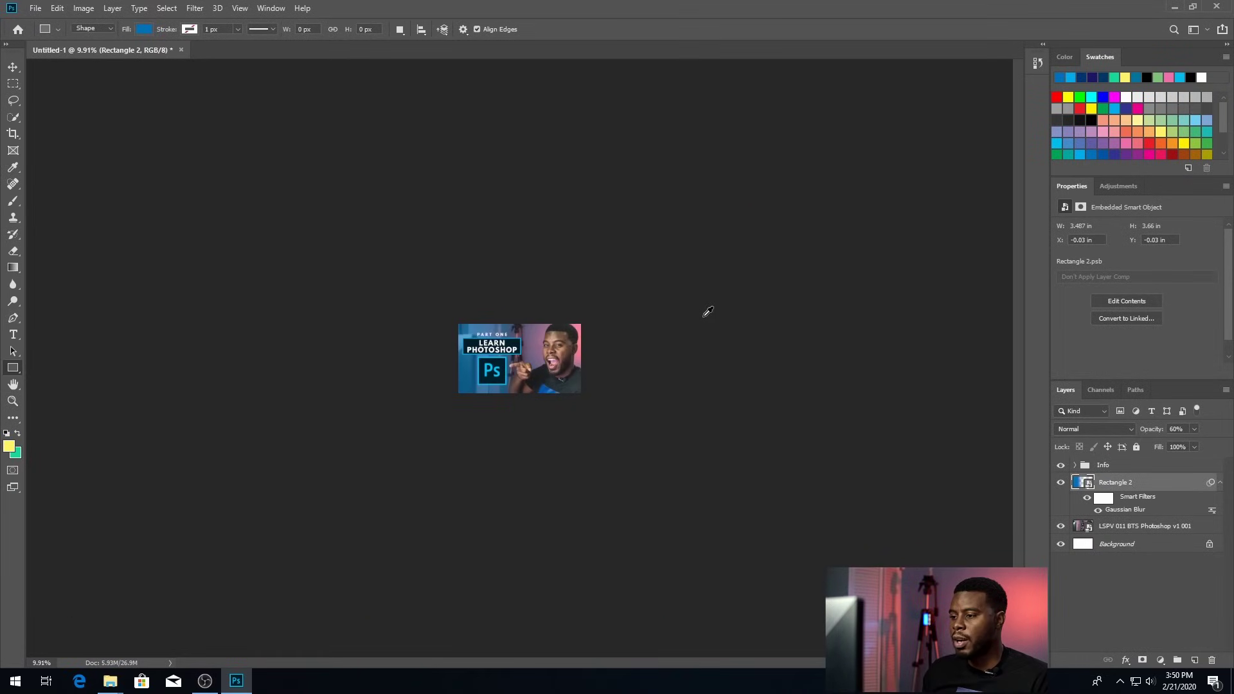
scroll(708, 312, up, 17)
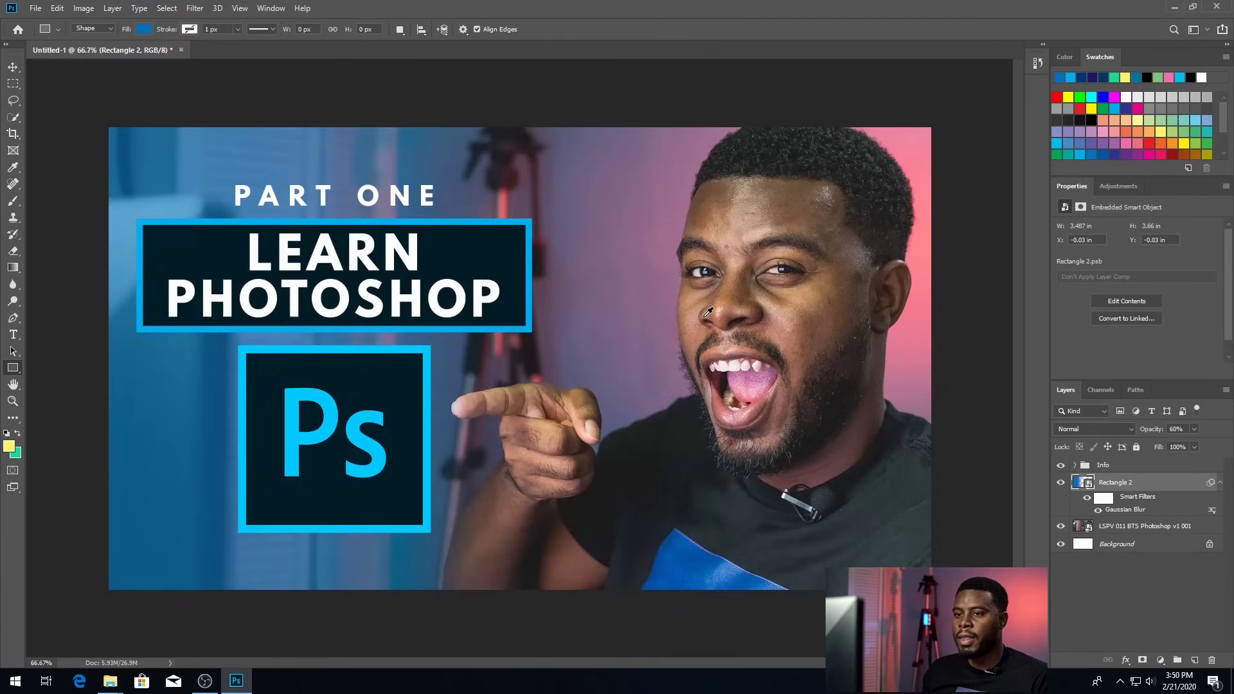